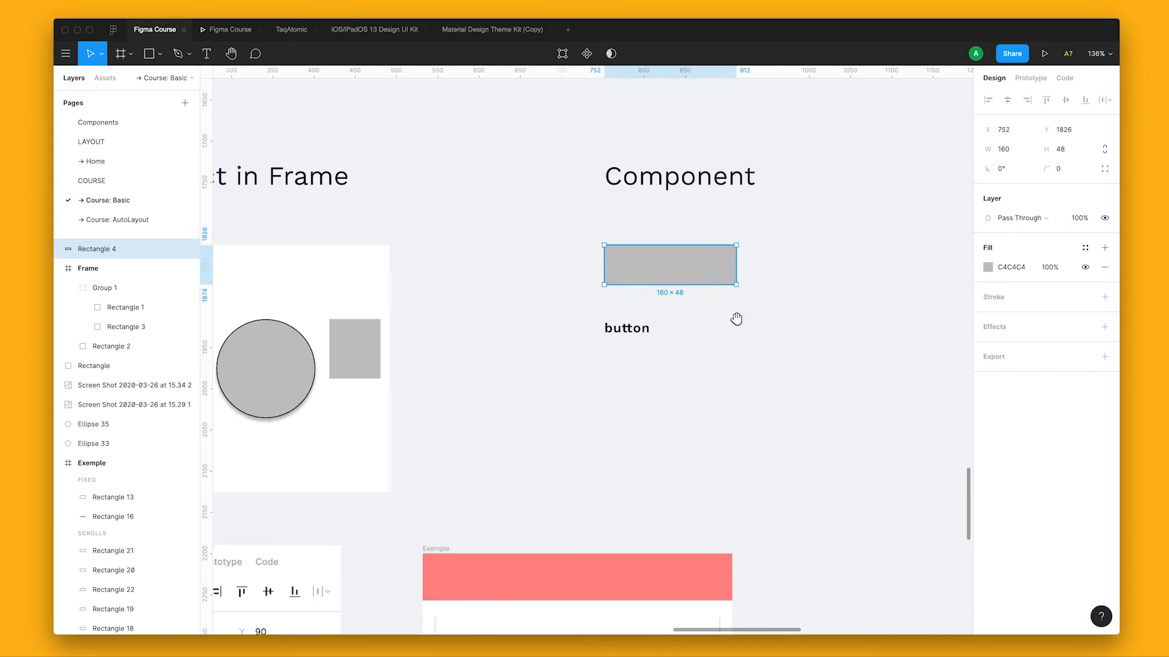
Fill the gray 160 × 48 rectangle with the blue document color 3F3DC5.
{"action": "left_click", "coordinate": [988, 267]}
{"action": "left_click_drag", "start_coordinate": [932, 344], "coordinate": [935, 370]}
{"action": "left_click", "coordinate": [871, 558]}
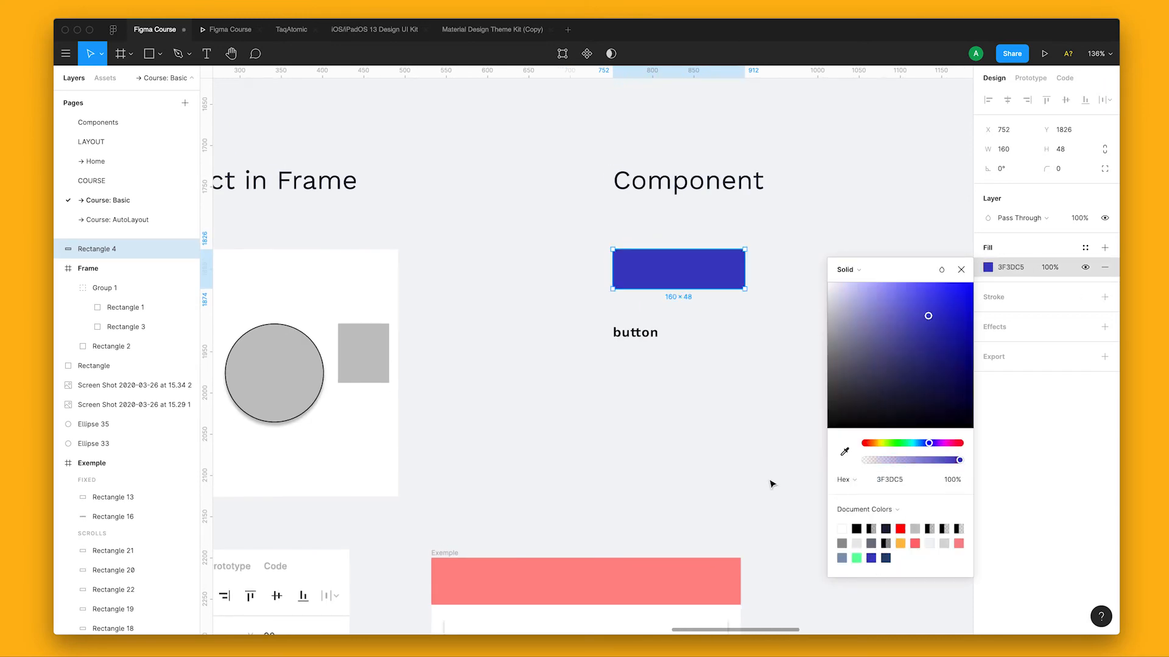
{"action": "left_click", "coordinate": [796, 378]}
Move the "button" text onto the centre of the blue rectangle.
{"action": "scroll", "coordinate": [669, 390], "scroll_direction": "right", "scroll_amount": 2}
{"action": "scroll", "coordinate": [670, 390], "scroll_direction": "up", "scroll_amount": 1}
{"action": "left_click_drag", "start_coordinate": [570, 380], "coordinate": [613, 318]}
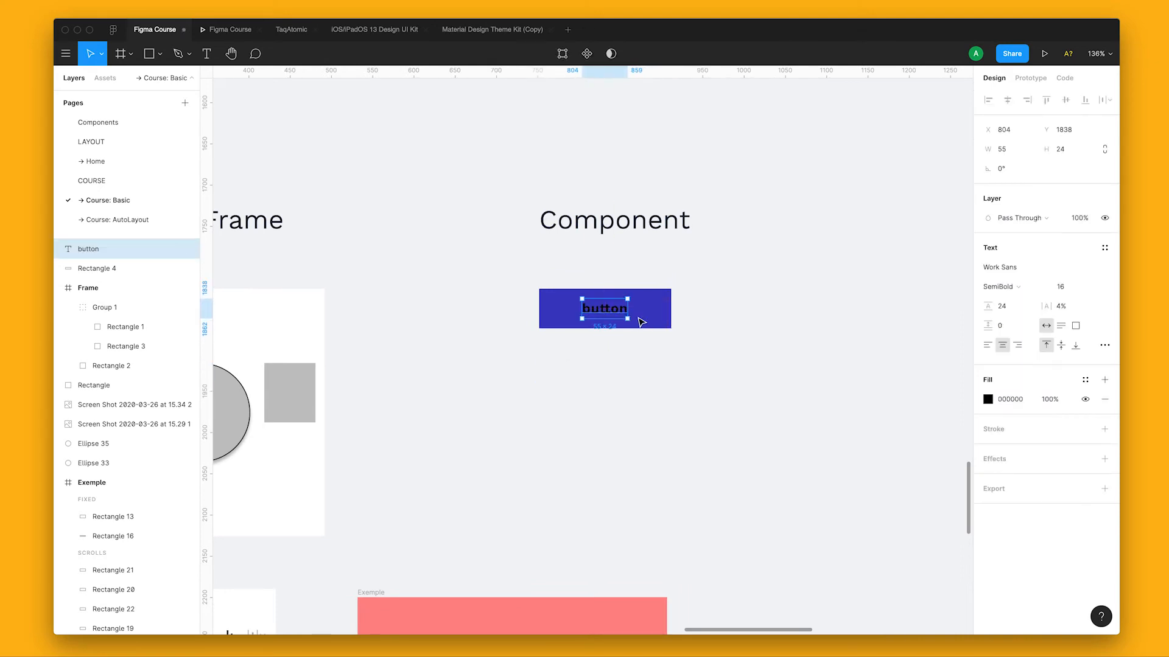
Change the "button" text fill to white (FFFFFF) using the document colors.
{"action": "left_click", "coordinate": [987, 399]}
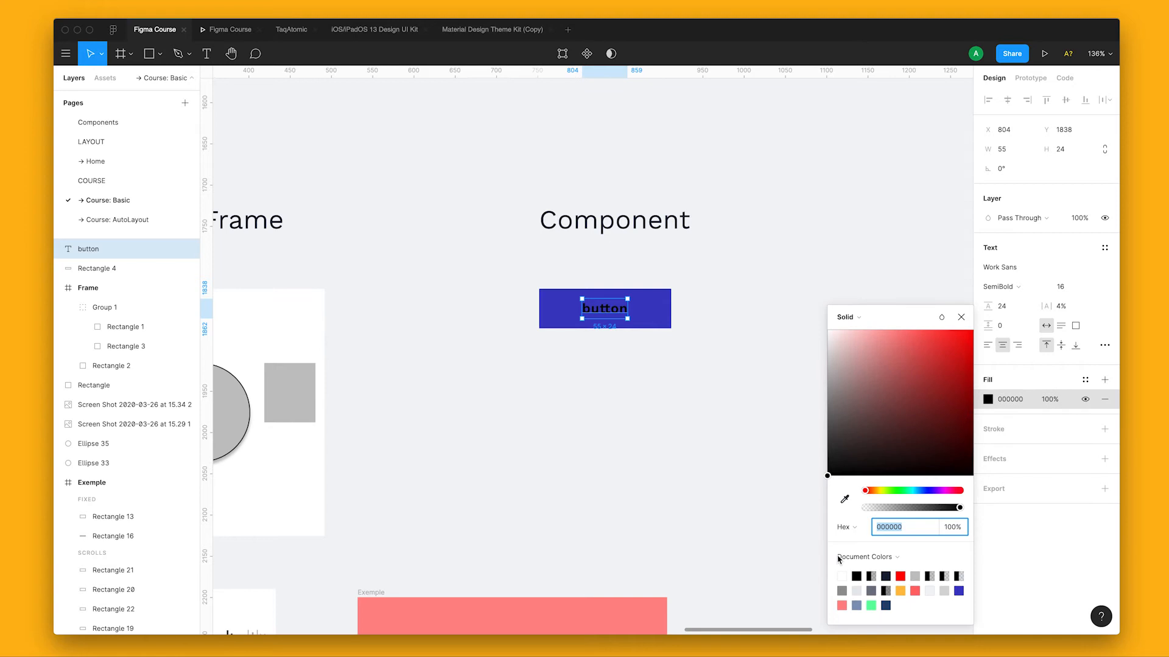
{"action": "left_click", "coordinate": [842, 575]}
{"action": "left_click", "coordinate": [738, 468]}
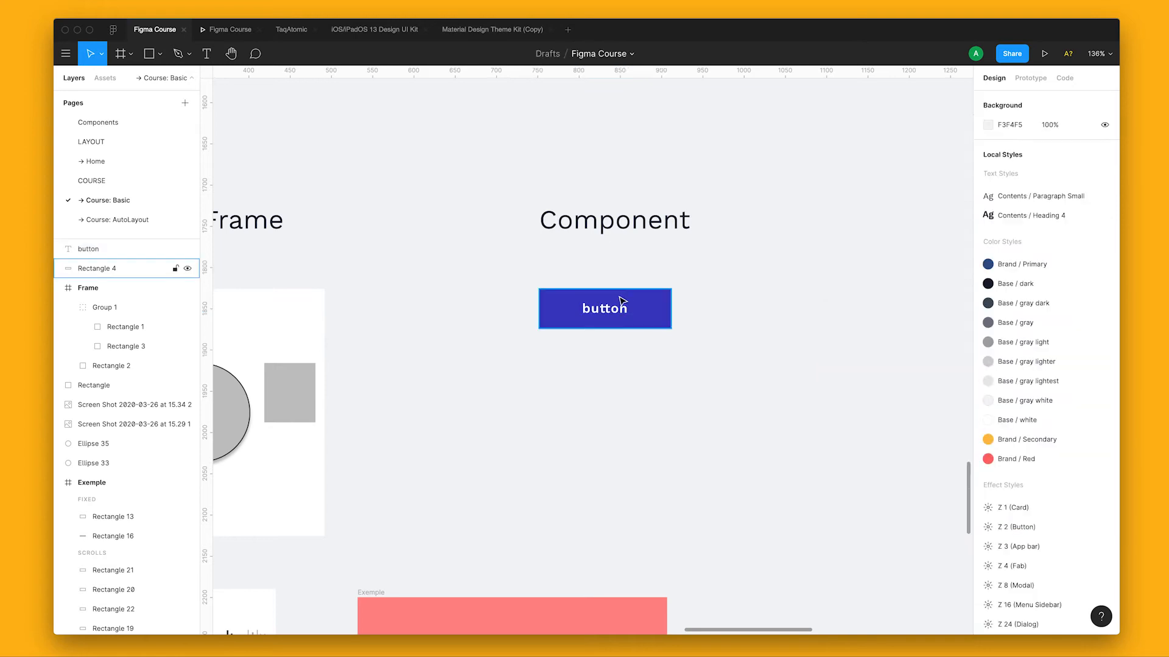
Set the blue rectangle's corner radius to 8.
{"action": "left_click", "coordinate": [668, 326]}
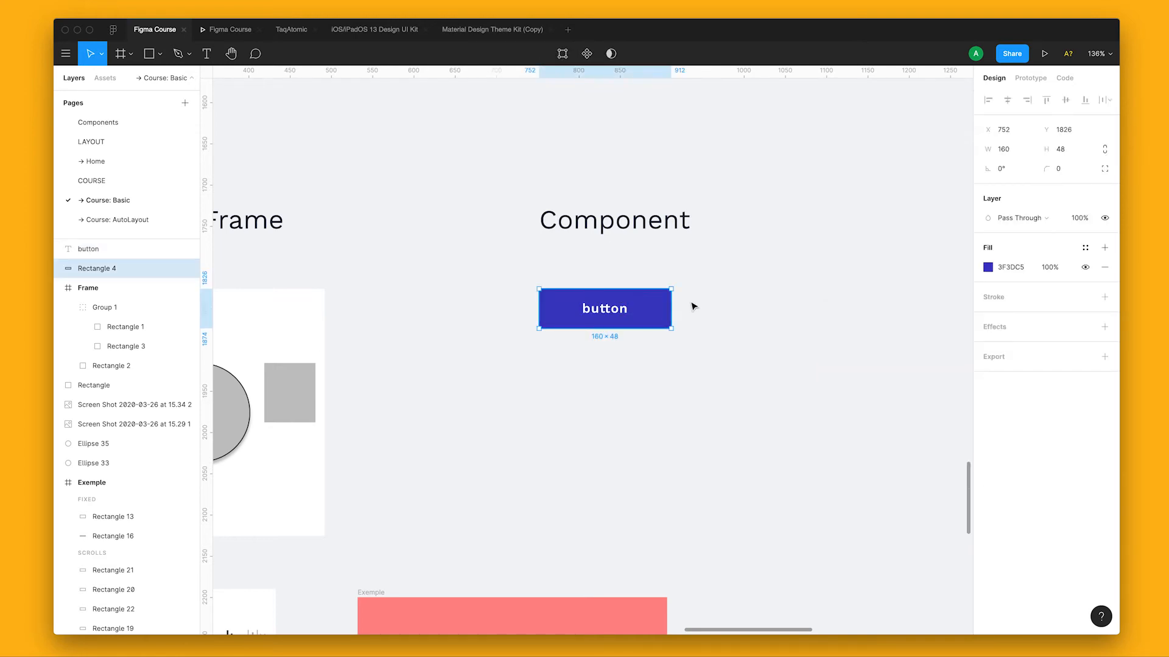
{"action": "left_click", "coordinate": [1062, 172]}
{"action": "type", "text": "8"}
{"action": "key", "text": "Return"}
{"action": "left_click", "coordinate": [761, 318]}
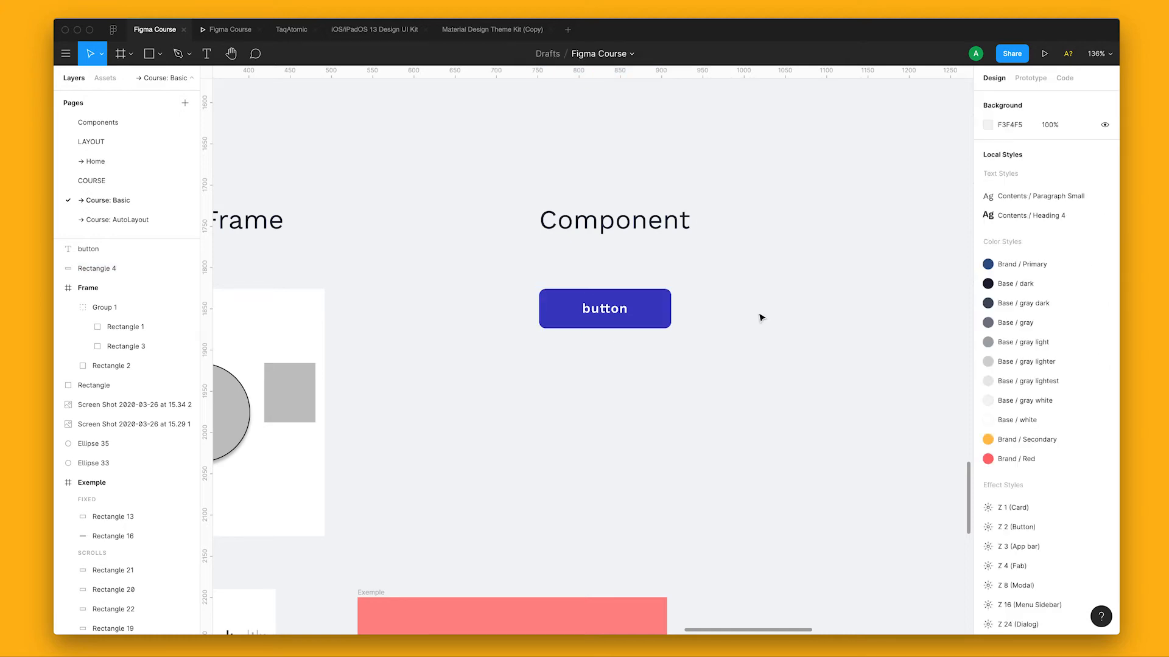
Create a component from the "button" text and the blue rectangle behind it.
{"action": "left_click", "coordinate": [606, 311]}
{"action": "key", "text": "plus"}
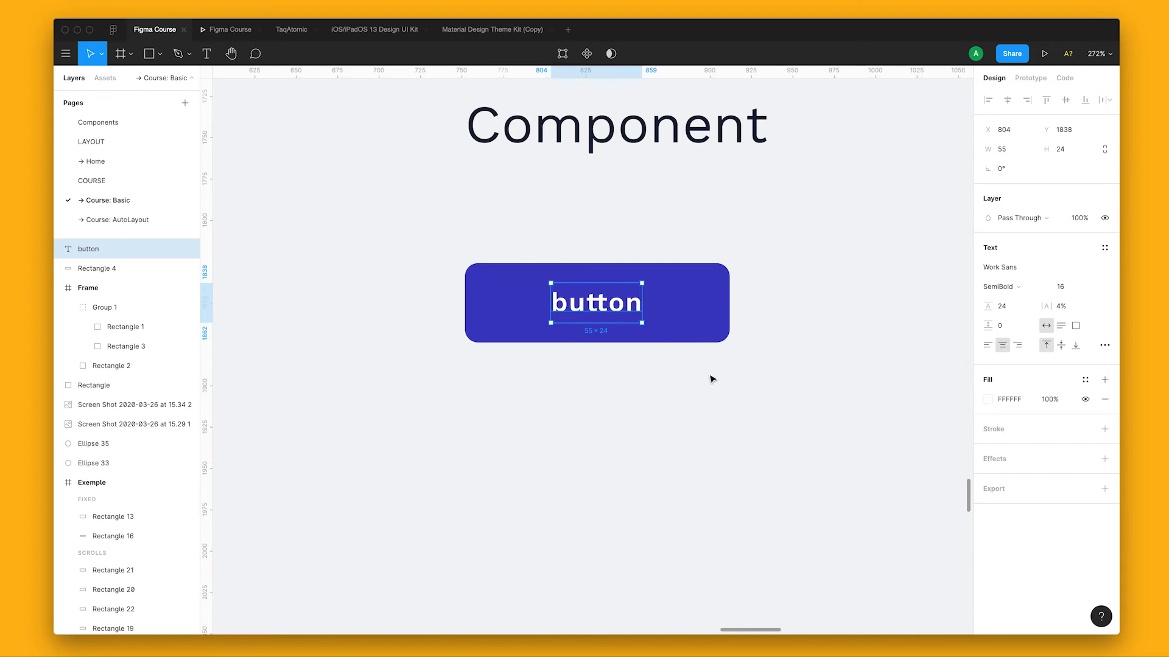
{"action": "scroll", "coordinate": [709, 377], "scroll_direction": "down", "scroll_amount": 3}
{"action": "scroll", "coordinate": [806, 420], "scroll_direction": "right", "scroll_amount": 3}
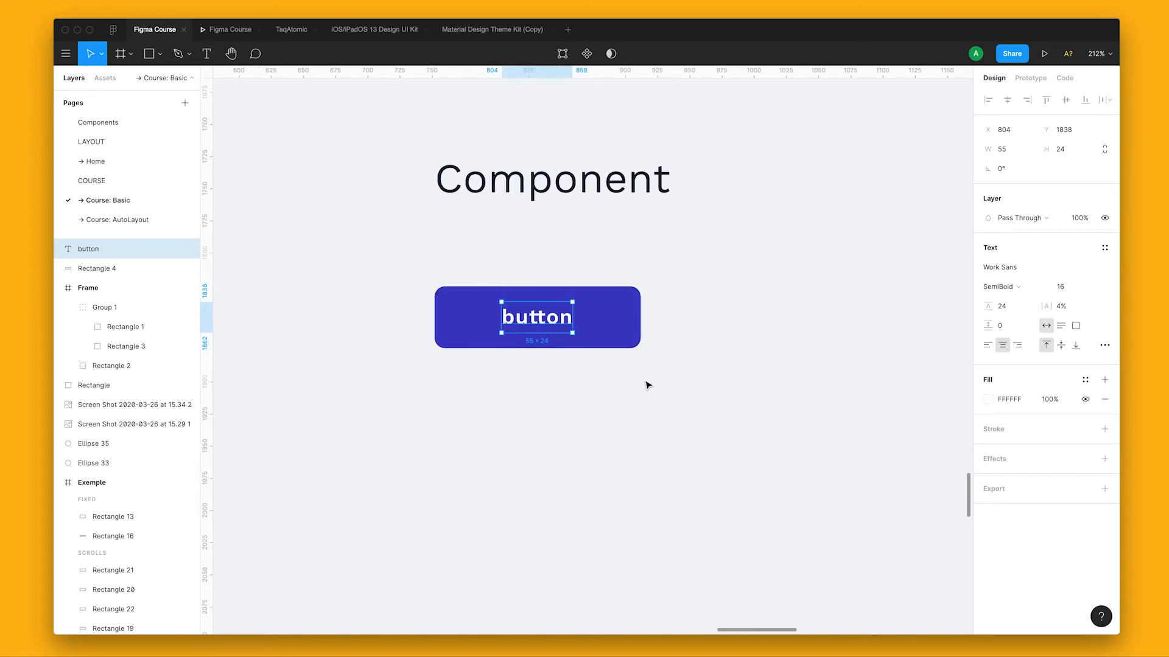
{"action": "scroll", "coordinate": [647, 384], "scroll_direction": "down", "scroll_amount": 3}
{"action": "left_click_drag", "start_coordinate": [550, 370], "coordinate": [498, 298]}
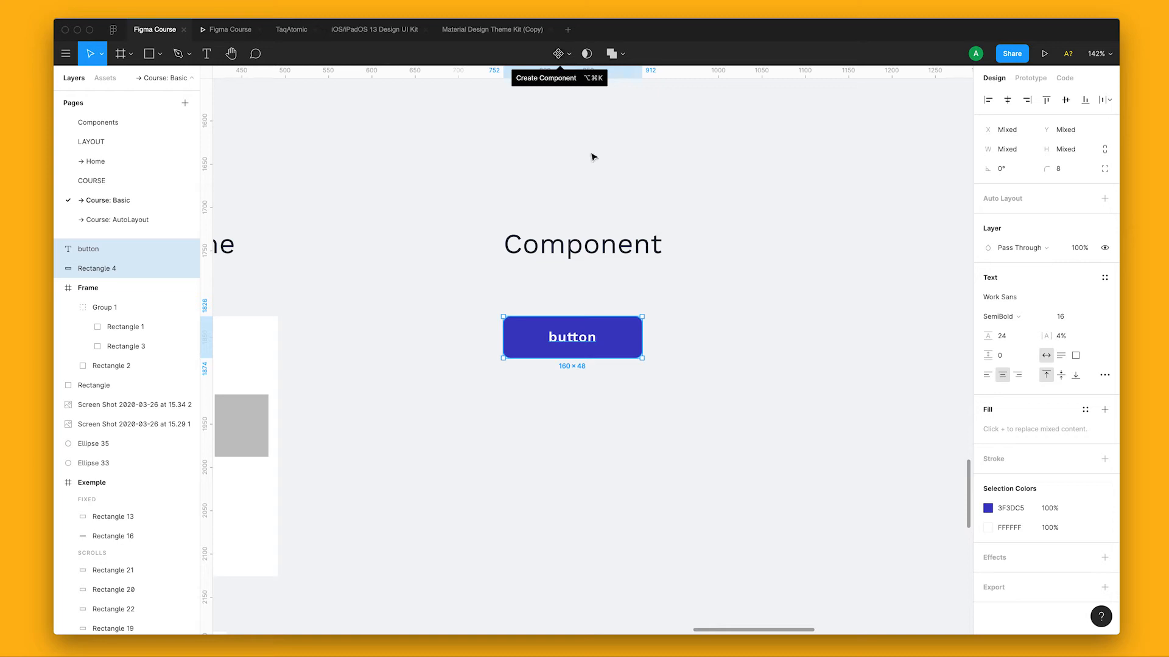
{"action": "left_click", "coordinate": [559, 55]}
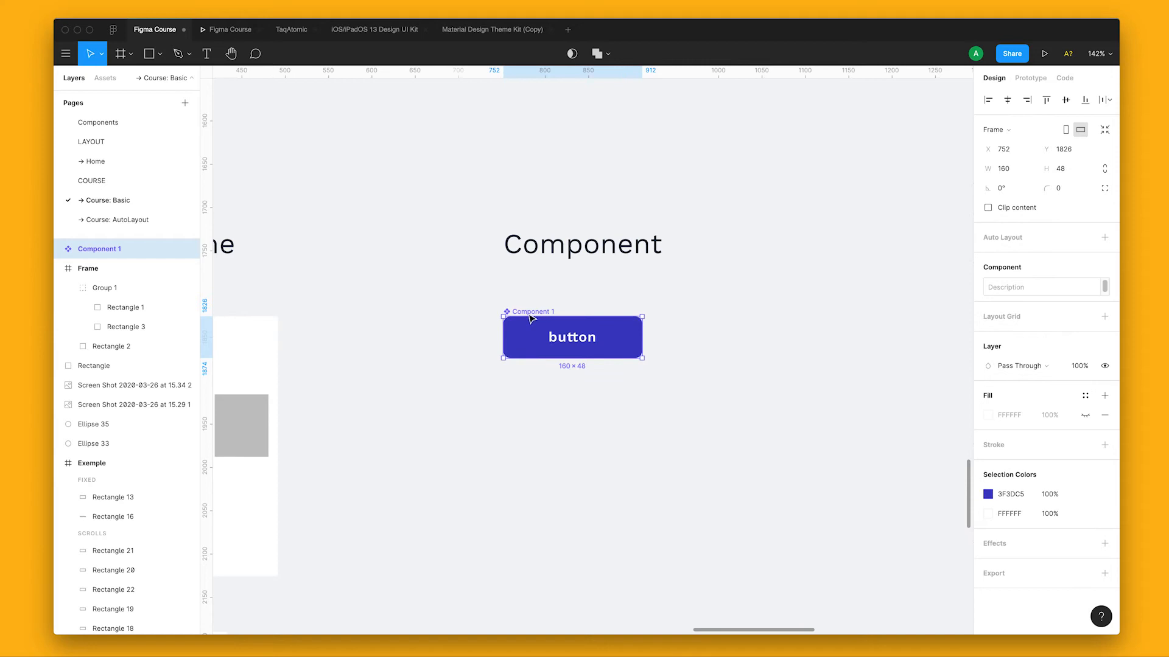
Place a copy of the button component directly below the original and widen it to 318.
{"action": "scroll", "coordinate": [559, 359], "scroll_direction": "up", "scroll_amount": 3}
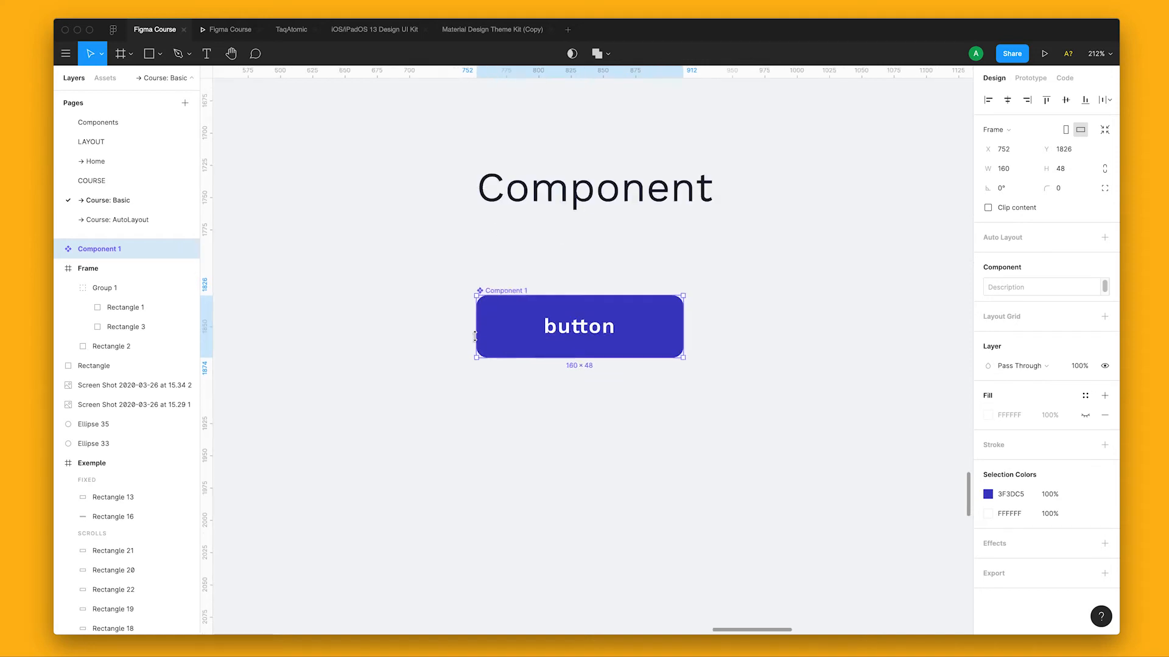
{"action": "scroll", "coordinate": [478, 298], "scroll_direction": "up", "scroll_amount": 5}
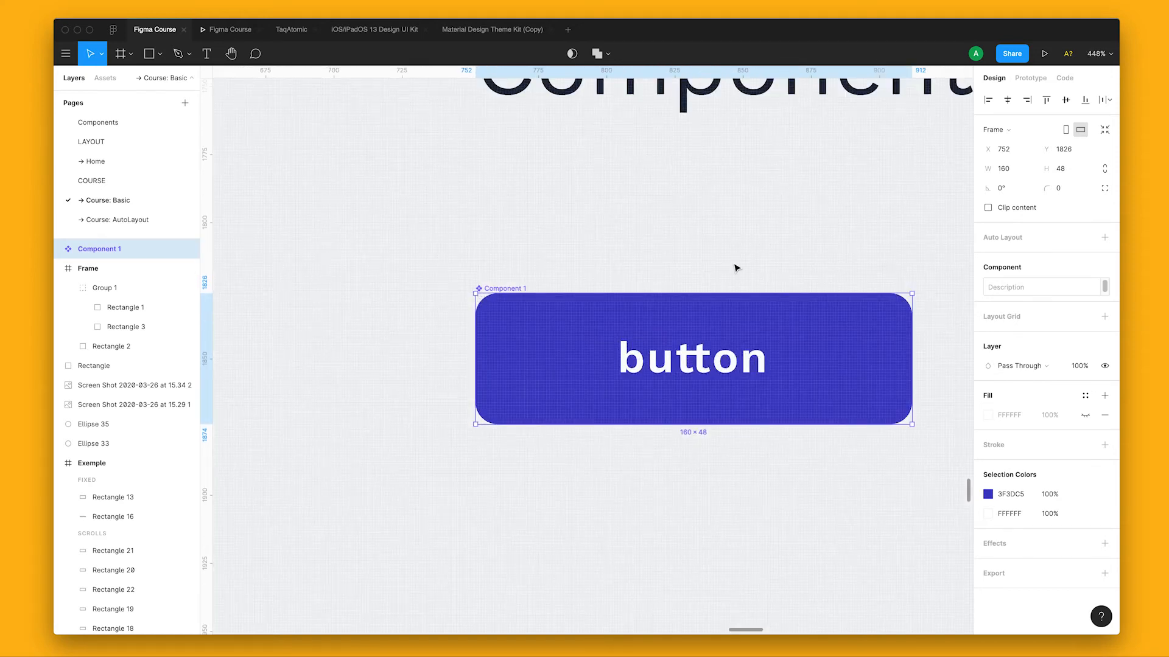
{"action": "scroll", "coordinate": [736, 268], "scroll_direction": "down", "scroll_amount": 4}
{"action": "scroll", "coordinate": [721, 304], "scroll_direction": "right", "scroll_amount": 3}
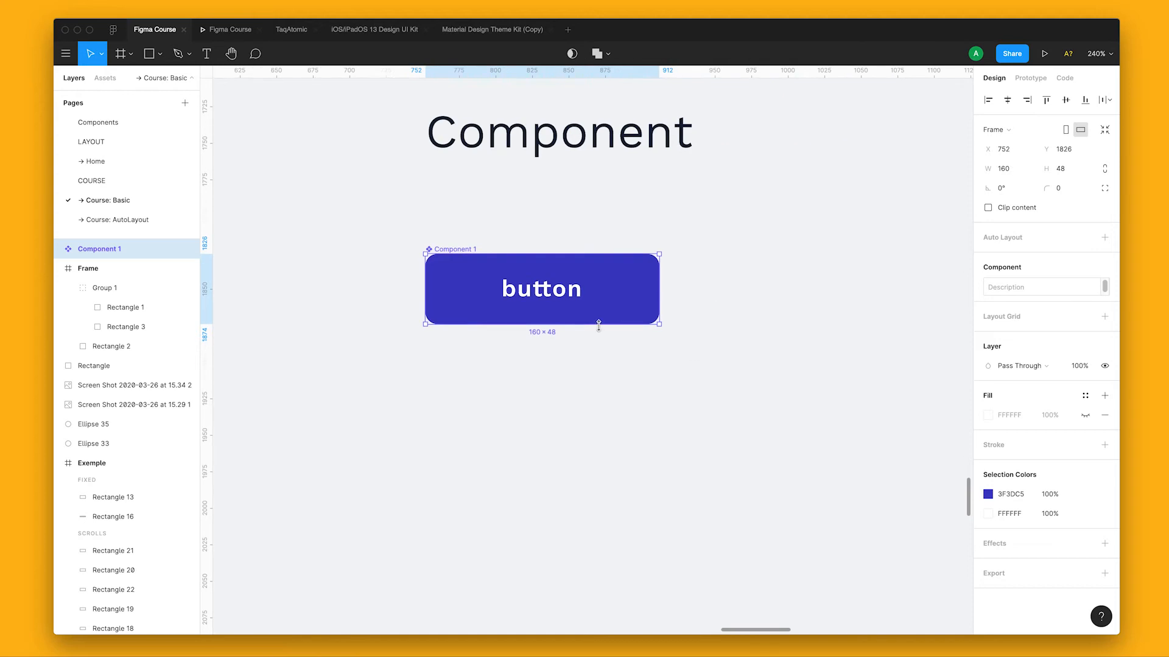
{"action": "scroll", "coordinate": [599, 326], "scroll_direction": "down", "scroll_amount": 1}
{"action": "left_click_drag", "start_coordinate": [583, 272], "coordinate": [584, 436]}
{"action": "left_click_drag", "start_coordinate": [667, 420], "coordinate": [898, 419]}
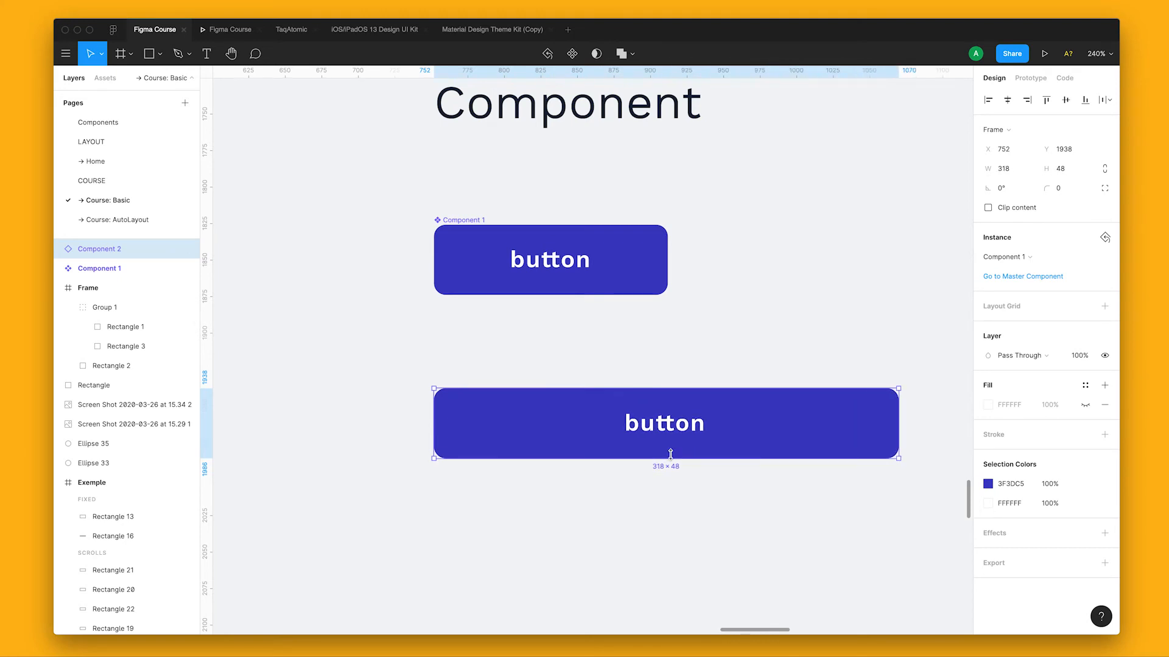
Compare the constraints of the "button" label in the master component and in its widened instance.
{"action": "double_click", "coordinate": [529, 270]}
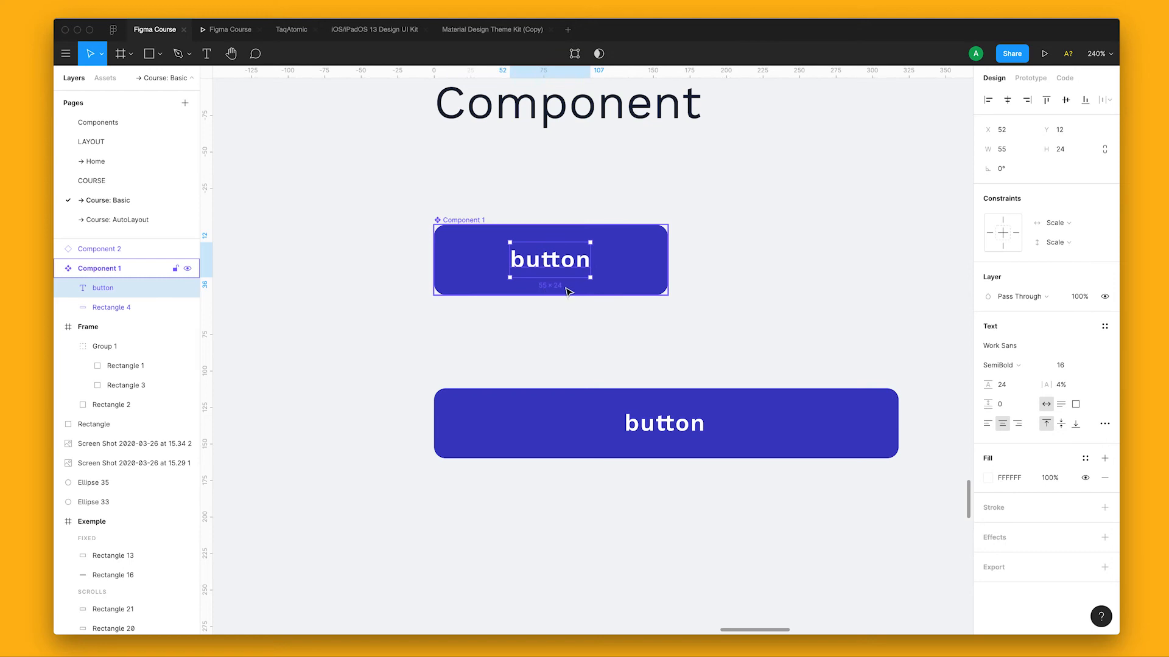
{"action": "double_click", "coordinate": [676, 426]}
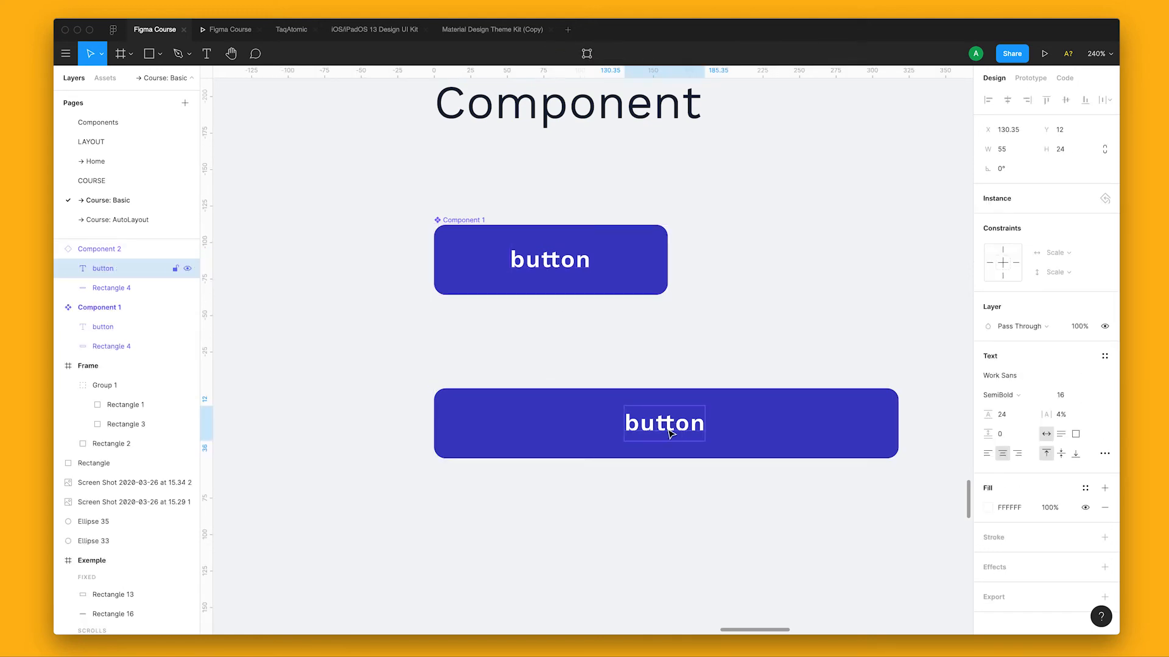
{"action": "left_click", "coordinate": [571, 274]}
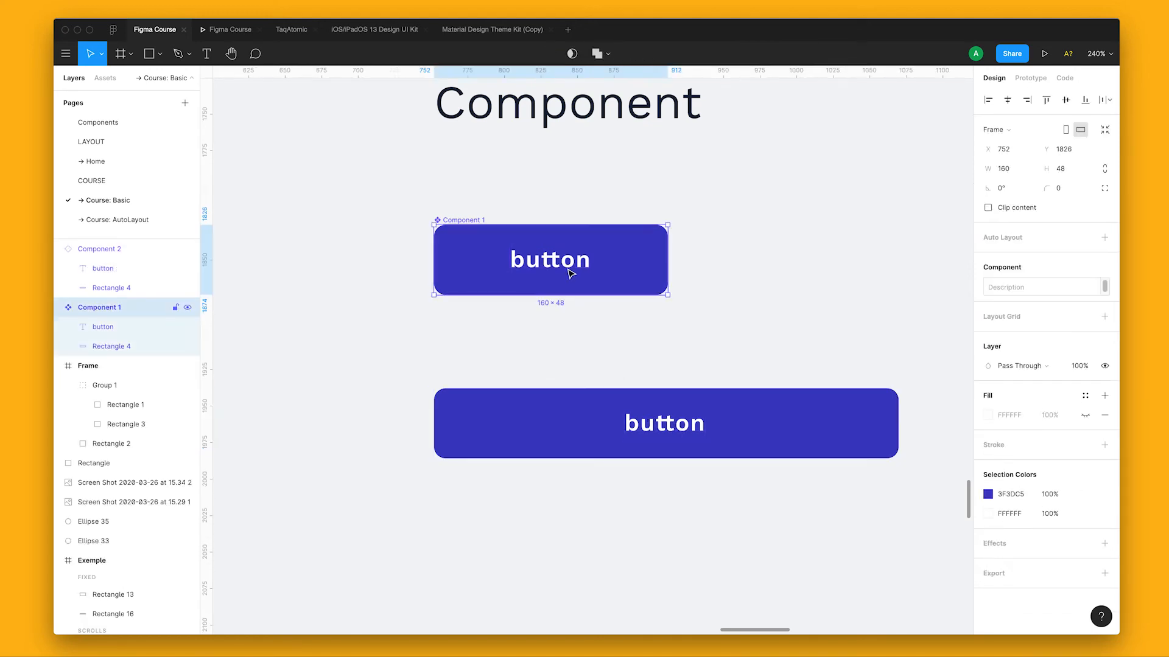
{"action": "double_click", "coordinate": [571, 274]}
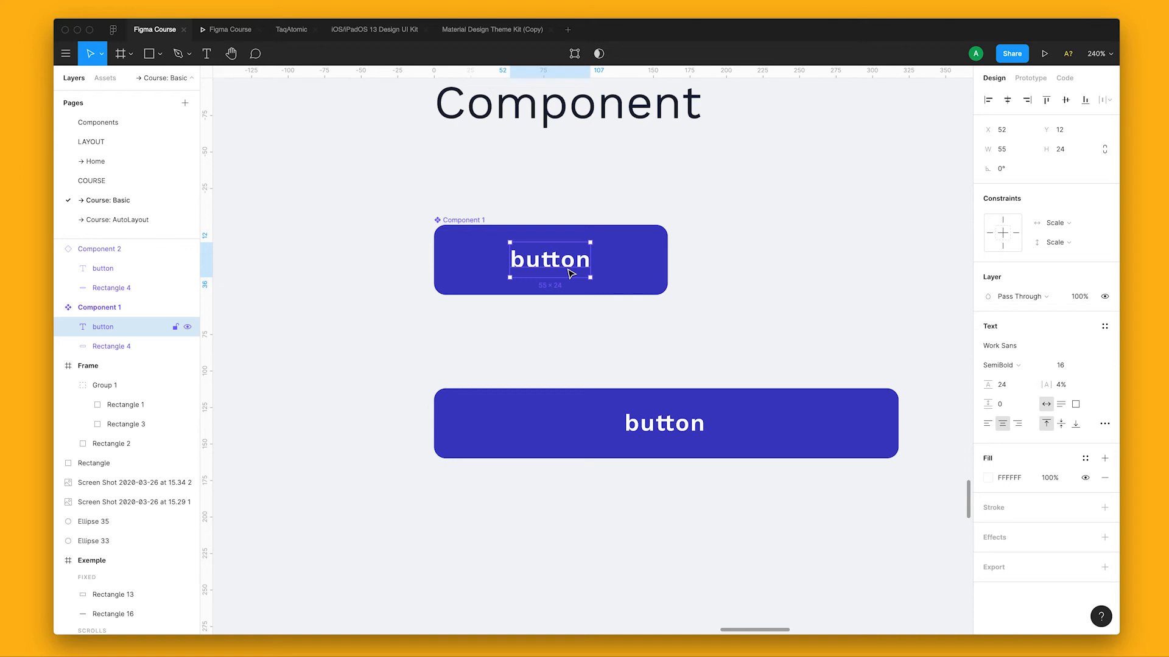
{"action": "left_click", "coordinate": [479, 425]}
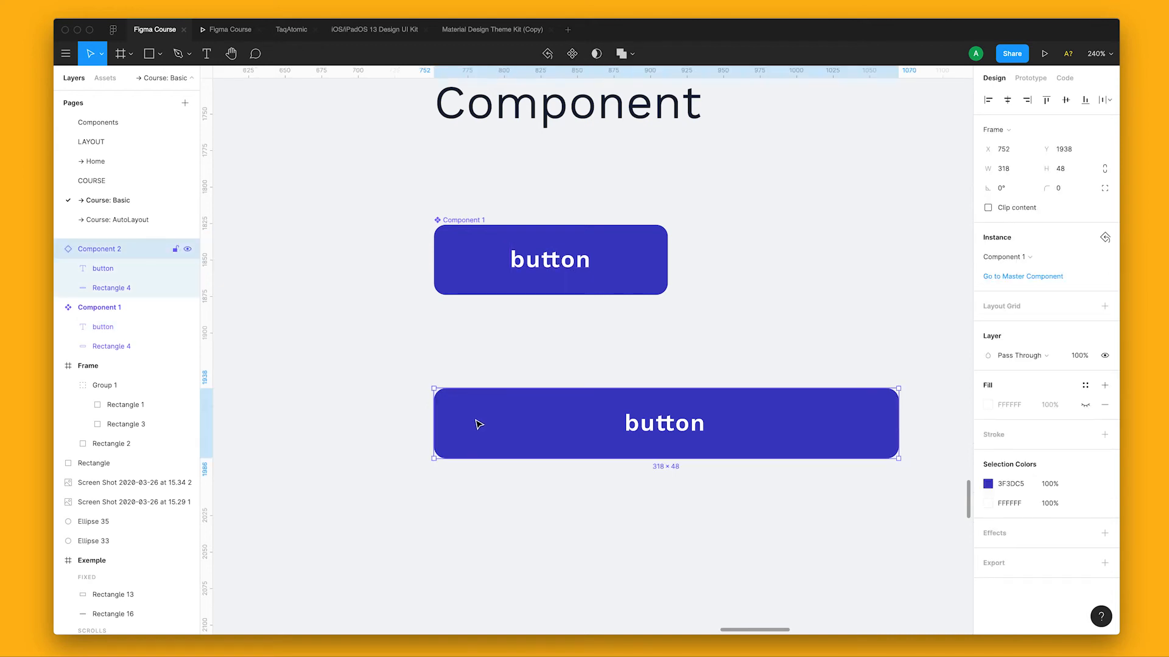
Move the "button" label out of the master component to the empty space just above the instance.
{"action": "left_click", "coordinate": [554, 291]}
{"action": "double_click", "coordinate": [567, 271]}
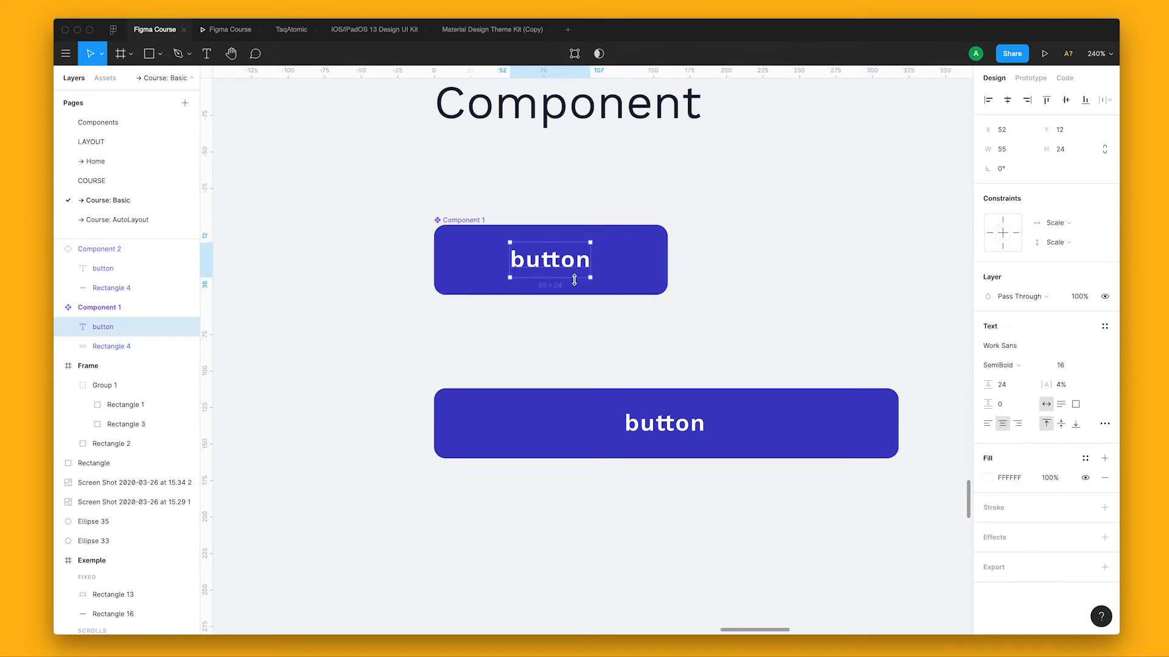
{"action": "left_click_drag", "start_coordinate": [567, 269], "coordinate": [574, 375]}
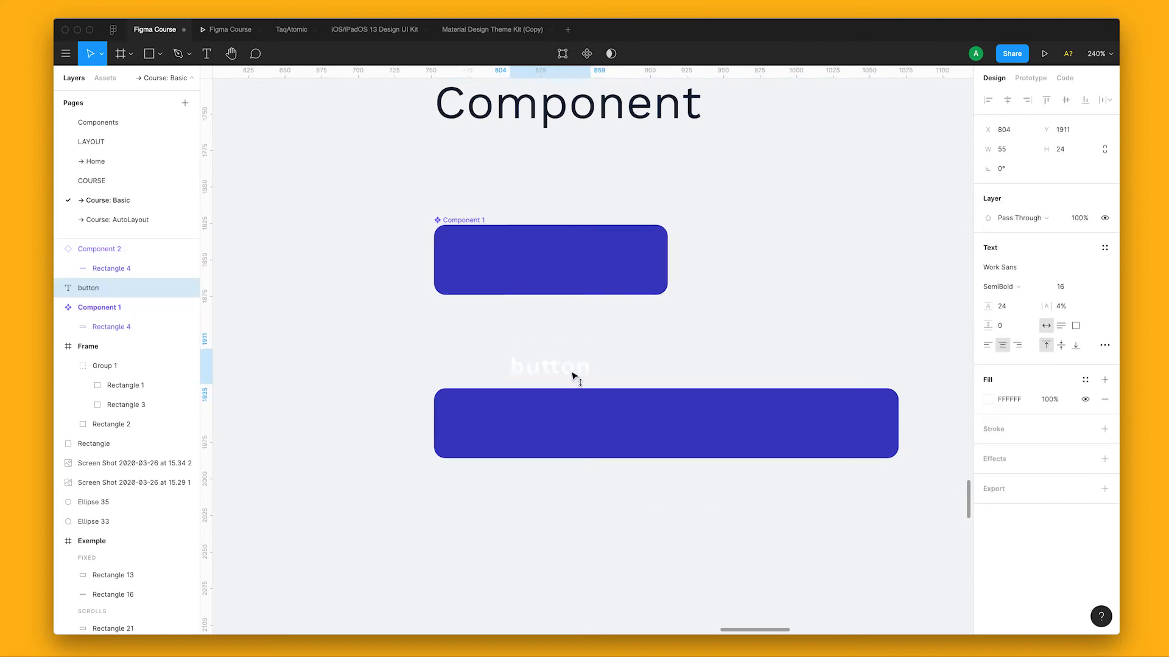
{"action": "left_click", "coordinate": [482, 236]}
{"action": "left_click", "coordinate": [532, 307]}
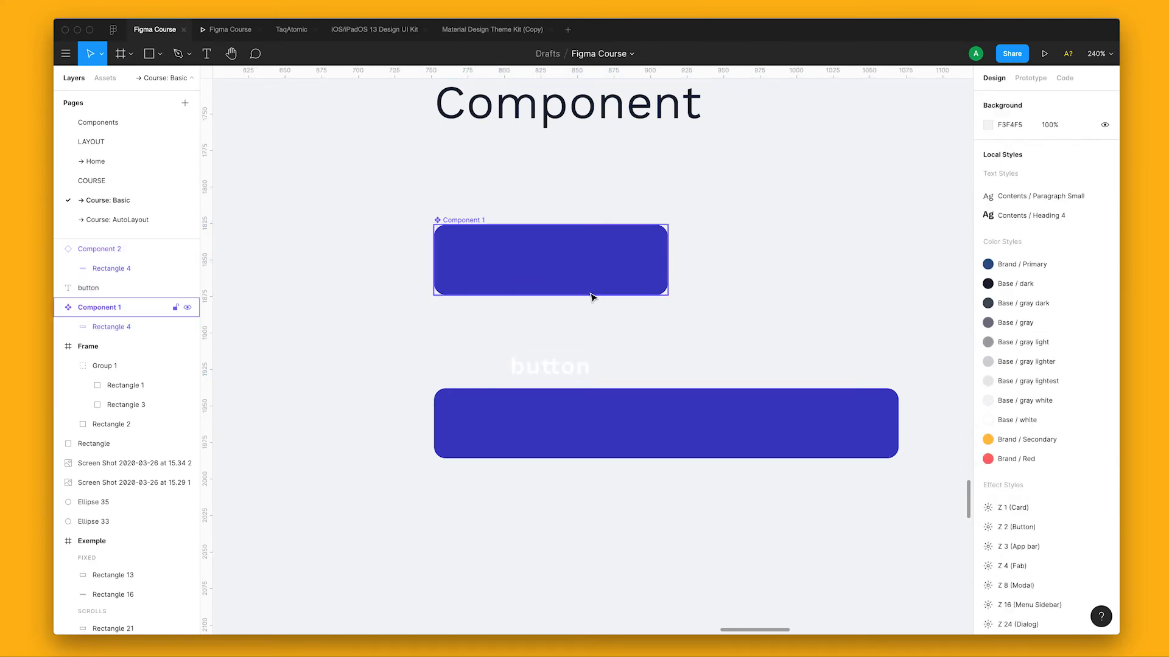
Draw a 23 × 23 square in the centre of the master component.
{"action": "key", "text": "r"}
{"action": "mouse_move", "coordinate": [533, 243]}
{"action": "left_mouse_down"}
{"action": "mouse_move", "coordinate": [566, 277]}
{"action": "mouse_move", "coordinate": [551, 261]}
{"action": "left_mouse_up"}
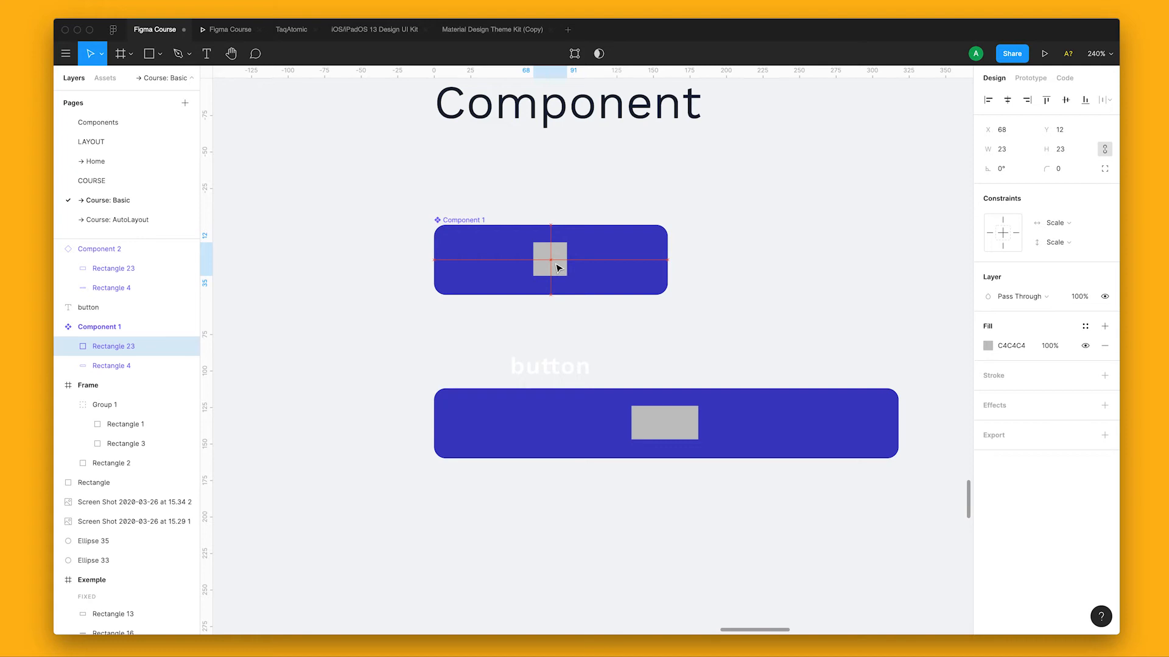
{"action": "left_click", "coordinate": [454, 221]}
{"action": "scroll", "coordinate": [459, 351], "scroll_direction": "left", "scroll_amount": 3}
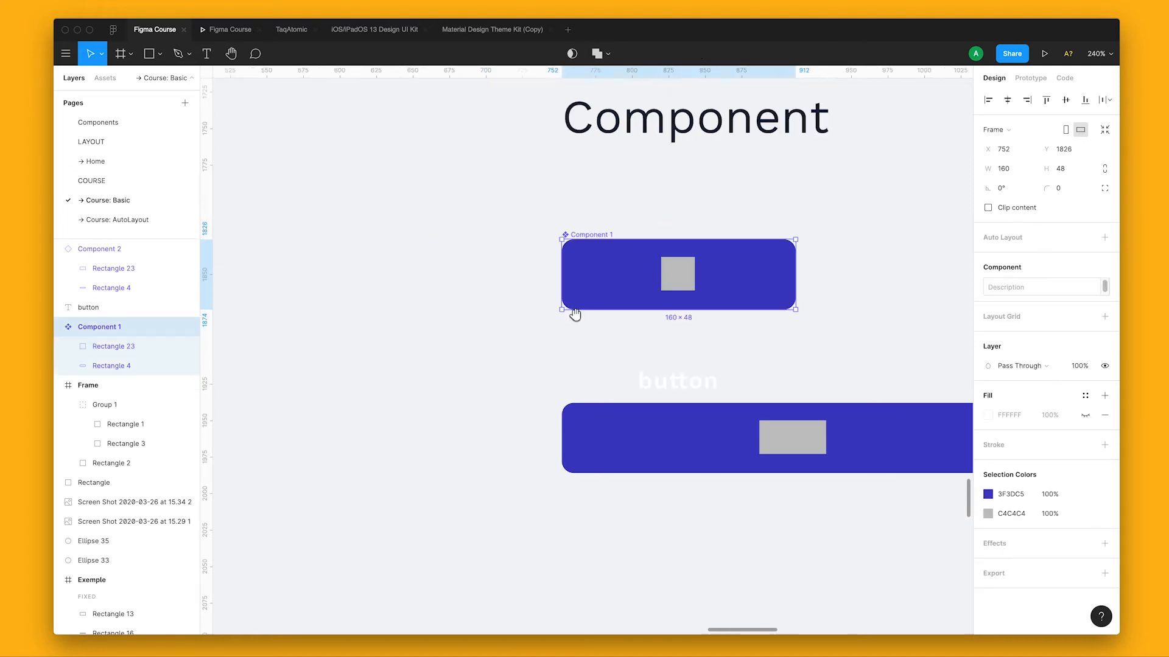
Set the horizontal and vertical constraints of the master component's gray square to Center.
{"action": "left_click", "coordinate": [610, 296]}
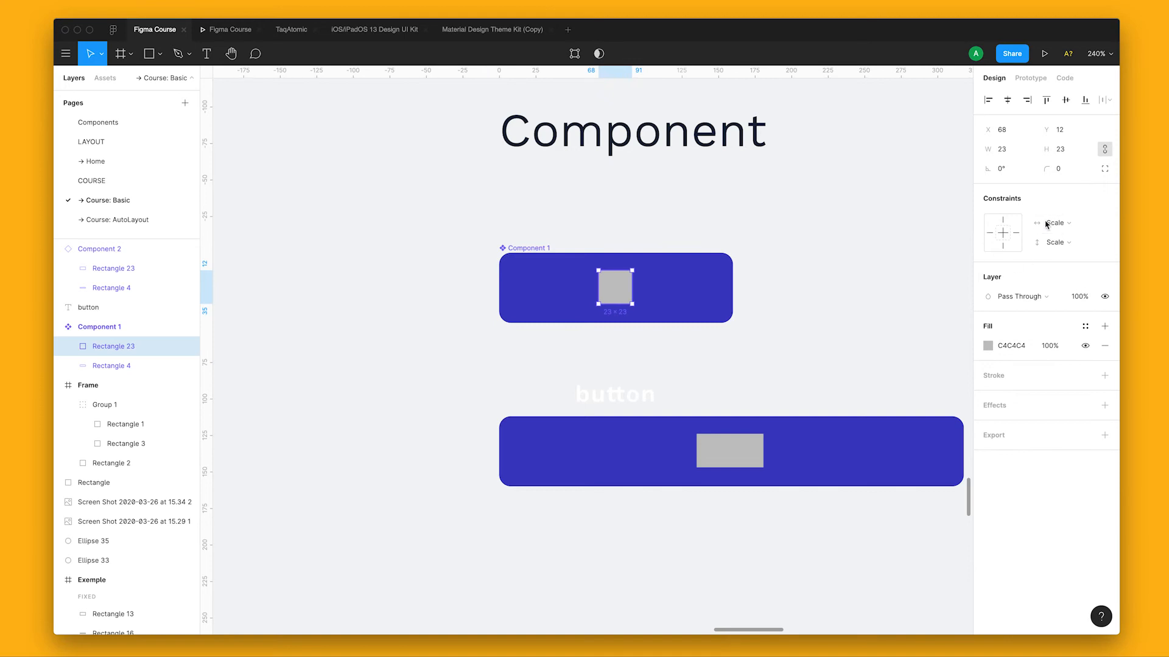
{"action": "scroll", "coordinate": [738, 289], "scroll_direction": "right", "scroll_amount": 3}
{"action": "scroll", "coordinate": [738, 289], "scroll_direction": "down", "scroll_amount": 1}
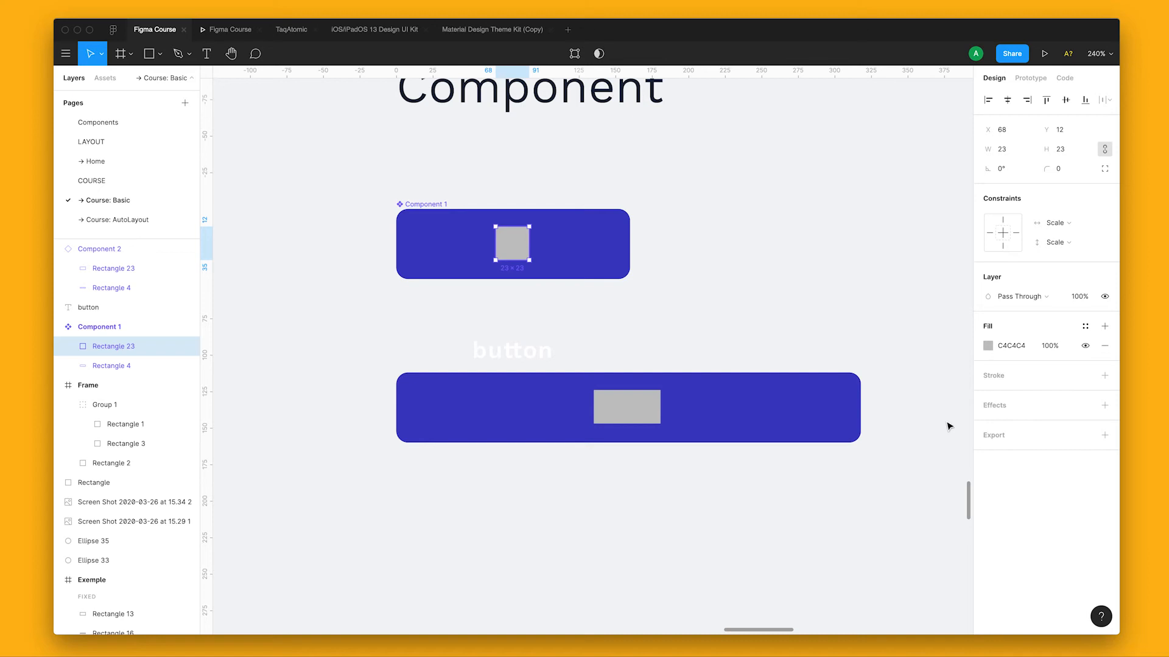
{"action": "double_click", "coordinate": [647, 420]}
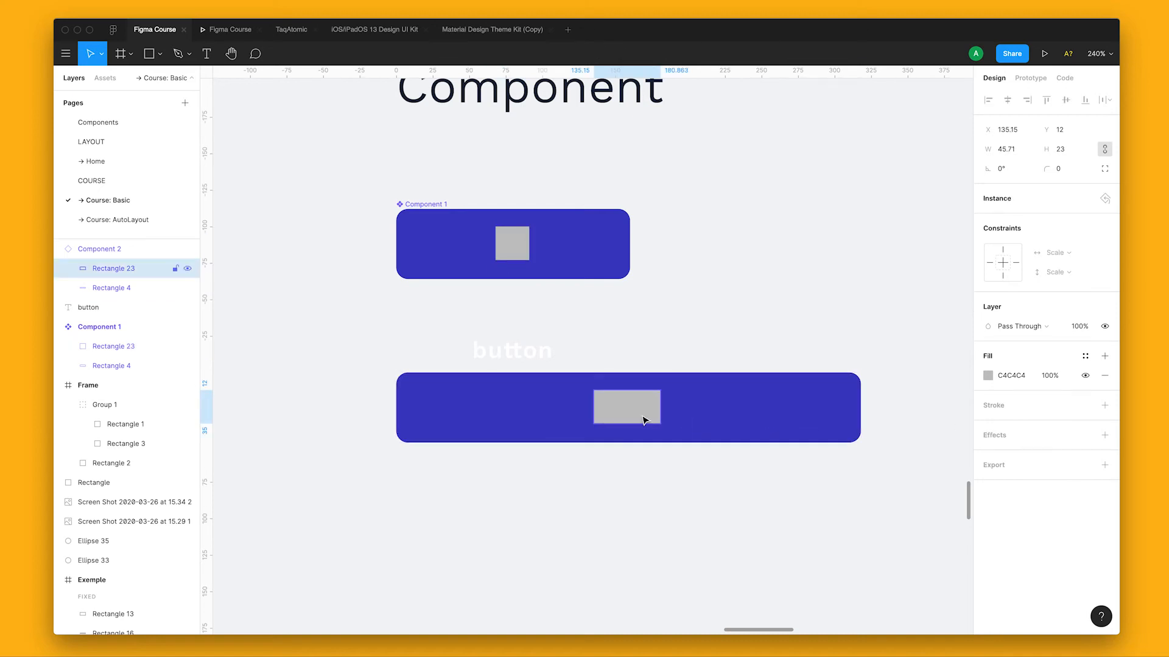
{"action": "left_click", "coordinate": [522, 248]}
{"action": "double_click", "coordinate": [522, 249]}
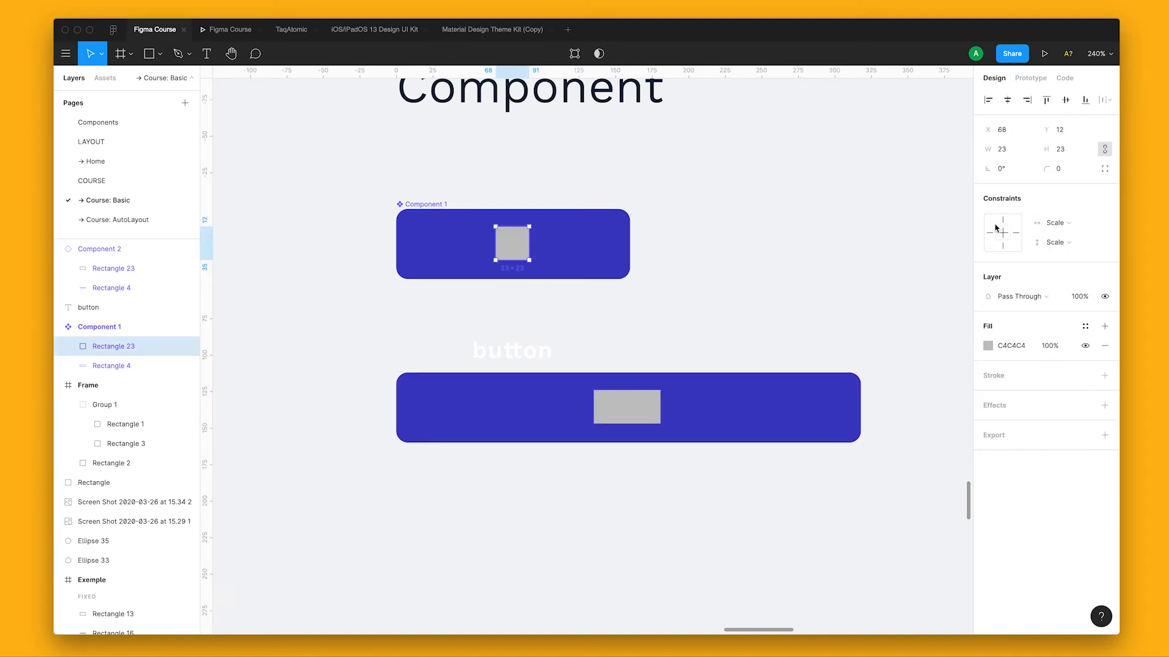
{"action": "left_click", "coordinate": [1004, 236]}
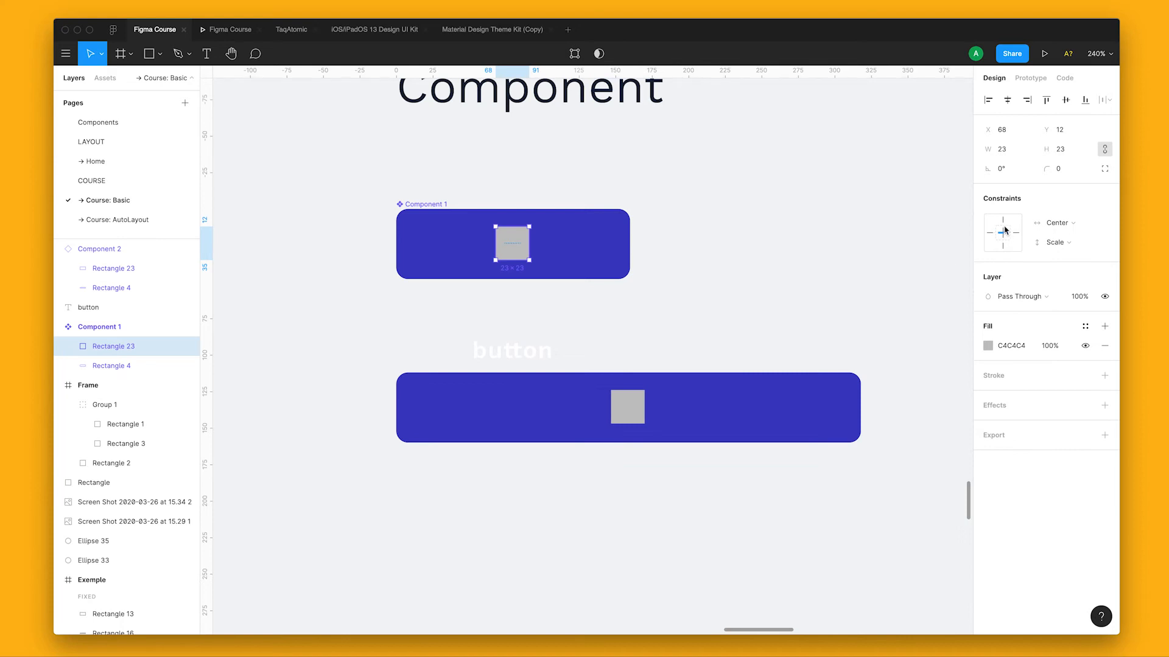
{"action": "left_click", "coordinate": [1003, 231]}
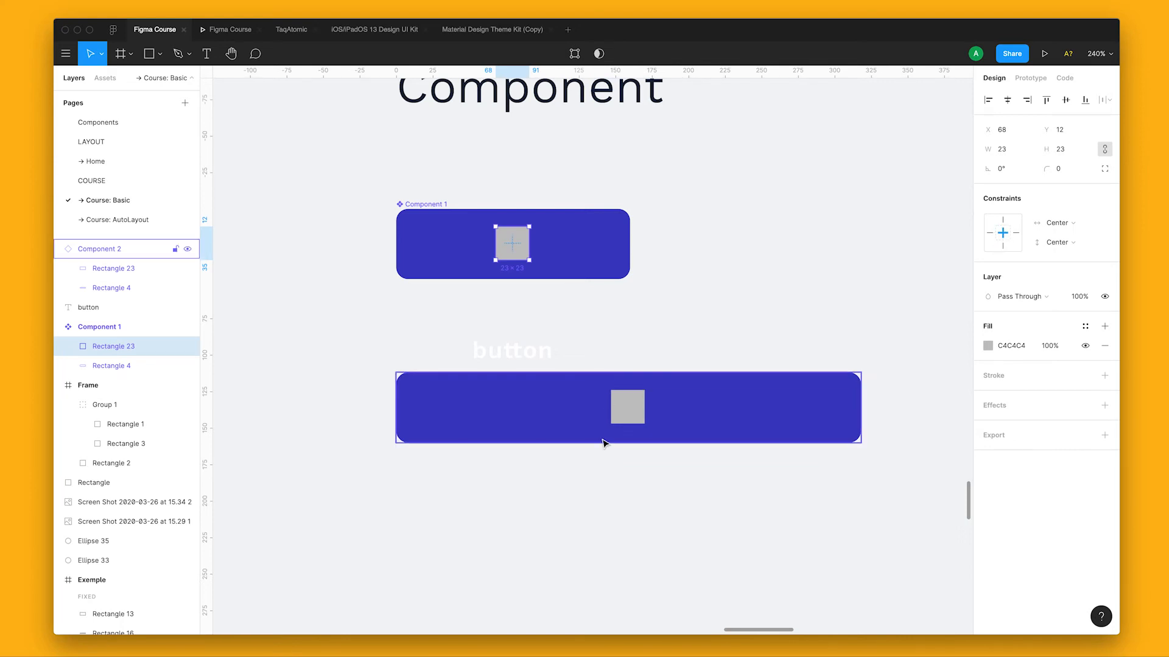
Stretch the instance downward to a height of 105.
{"action": "key", "text": "Escape"}
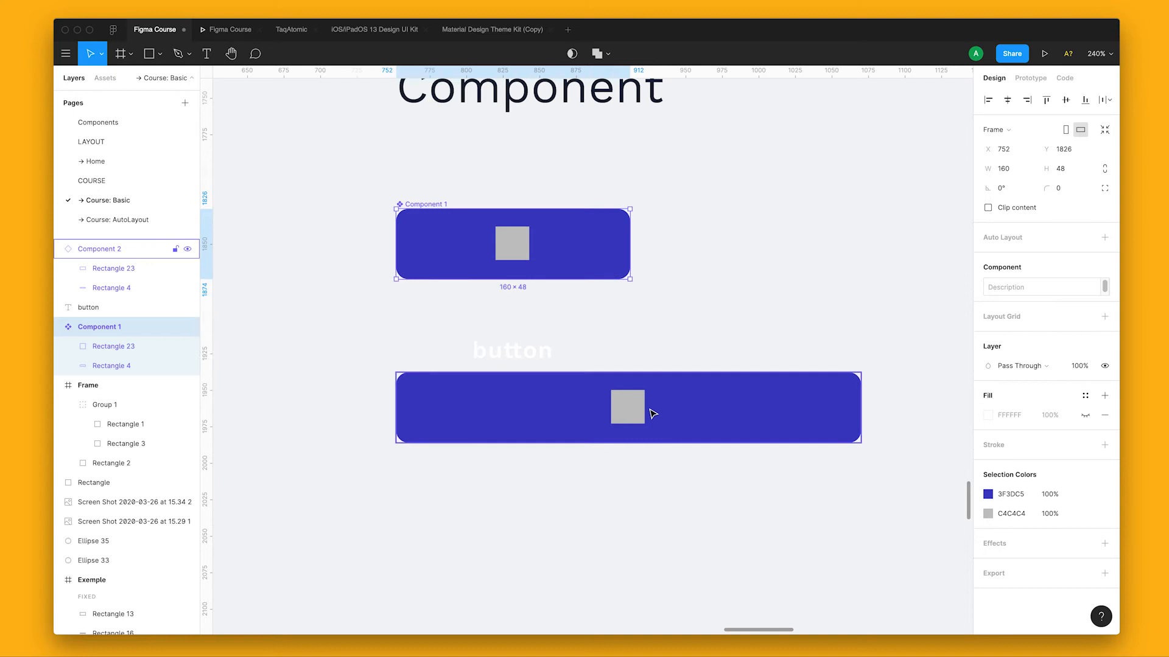
{"action": "left_click", "coordinate": [652, 414]}
{"action": "left_click_drag", "start_coordinate": [651, 442], "coordinate": [649, 526]}
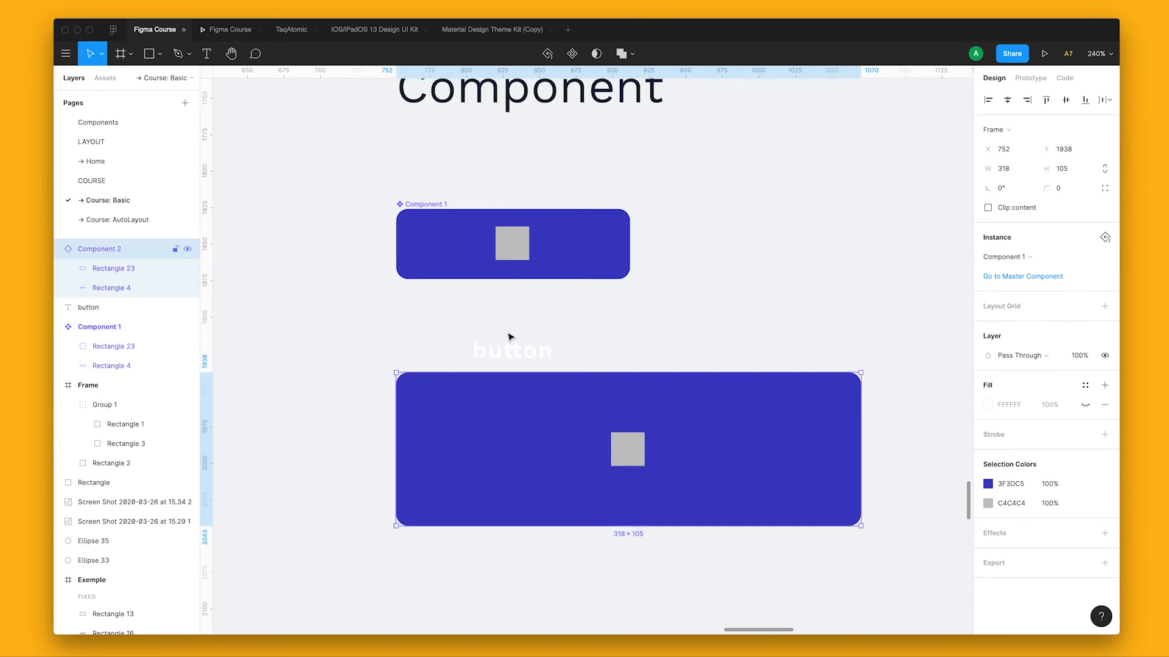
Set the constraints of the master component's gray square to Top & Bottom vertically and Left & Right horizontally.
{"action": "left_click", "coordinate": [512, 251]}
{"action": "left_click", "coordinate": [1005, 223]}
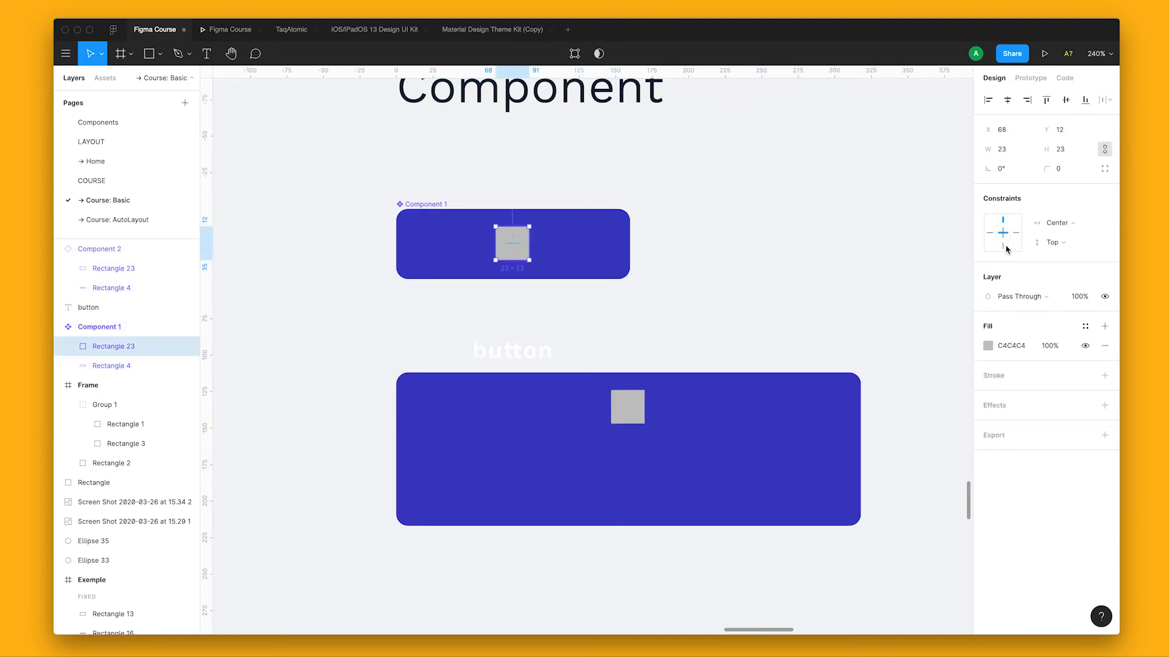
{"action": "left_click", "coordinate": [1004, 247], "text": "shift"}
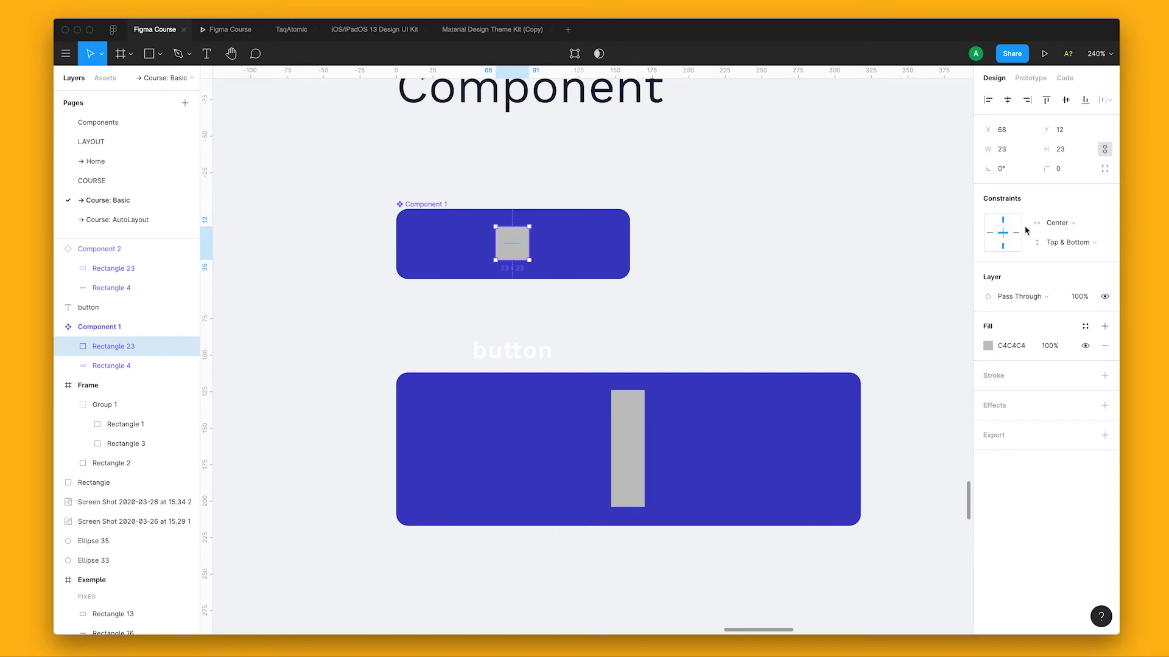
{"action": "left_click", "coordinate": [991, 233]}
{"action": "left_click", "coordinate": [1015, 233], "text": "shift"}
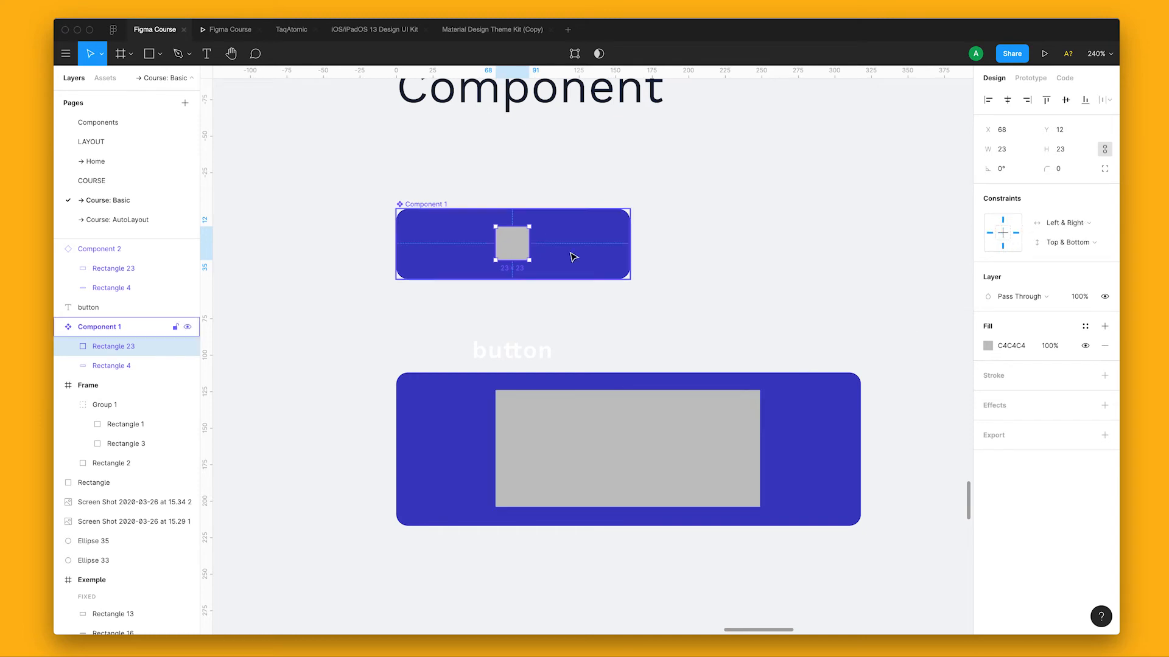
Inspect the gray rectangle's constraints inside the instance and the instance's own properties.
{"action": "key", "text": "alt"}
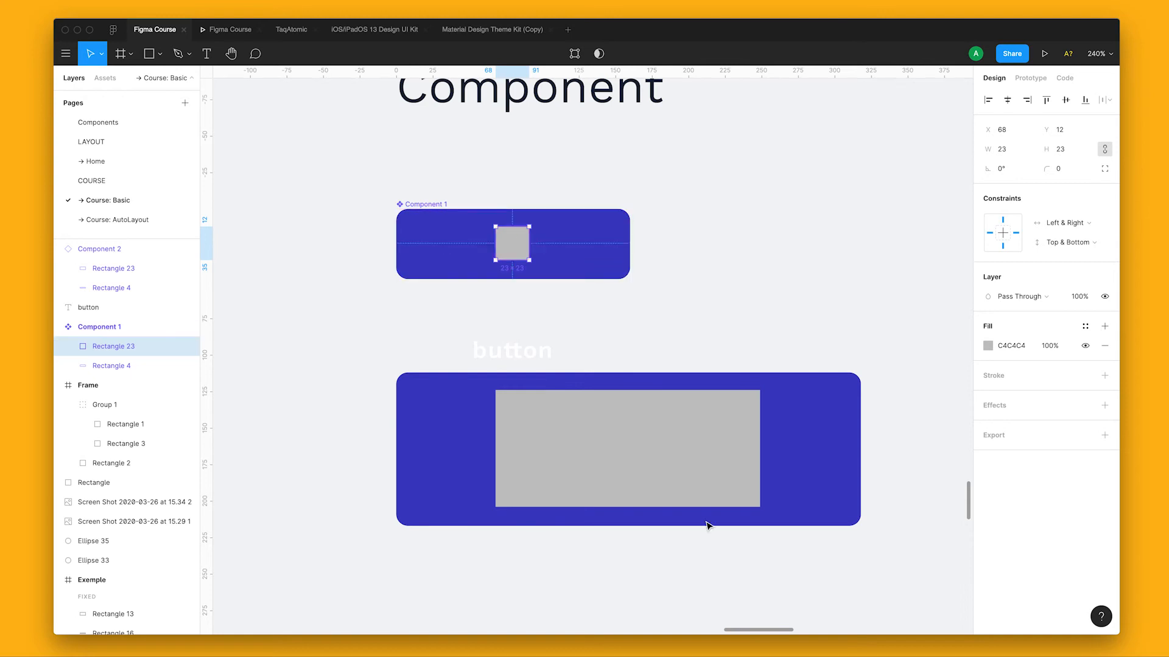
{"action": "double_click", "coordinate": [723, 482]}
{"action": "key", "text": "alt"}
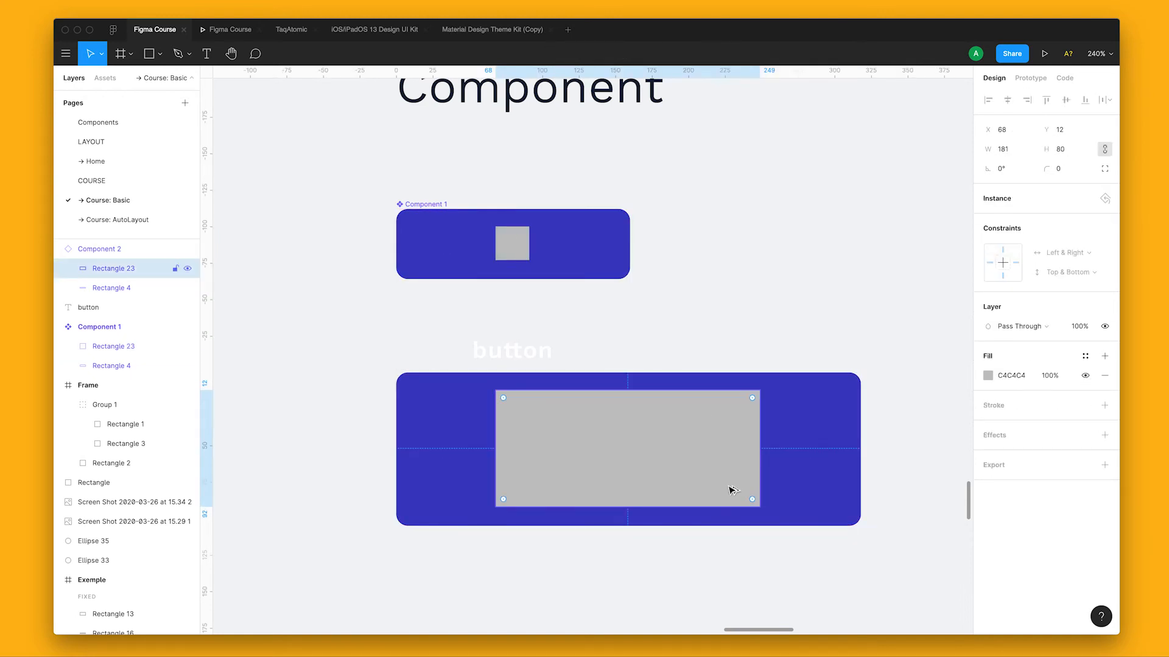
{"action": "key", "text": "Escape"}
{"action": "left_click", "coordinate": [692, 407]}
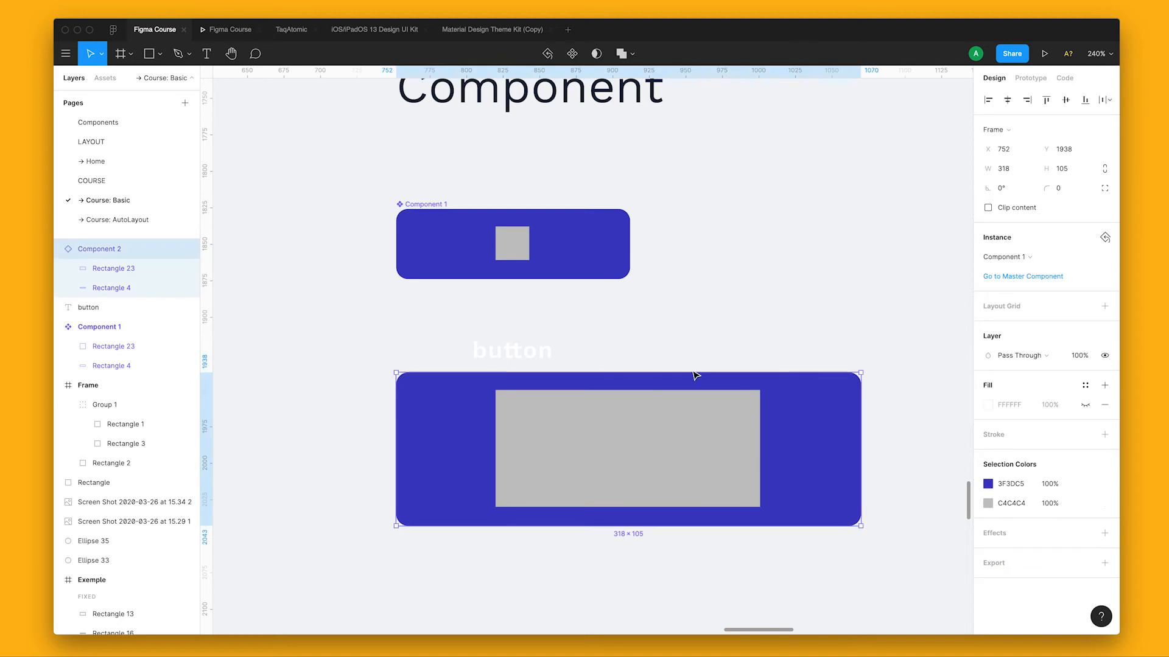
{"action": "key", "text": "Escape"}
Move the button text to the empty canvas beside the master component and set its fill to 000000.
{"action": "left_click_drag", "start_coordinate": [539, 357], "coordinate": [720, 259]}
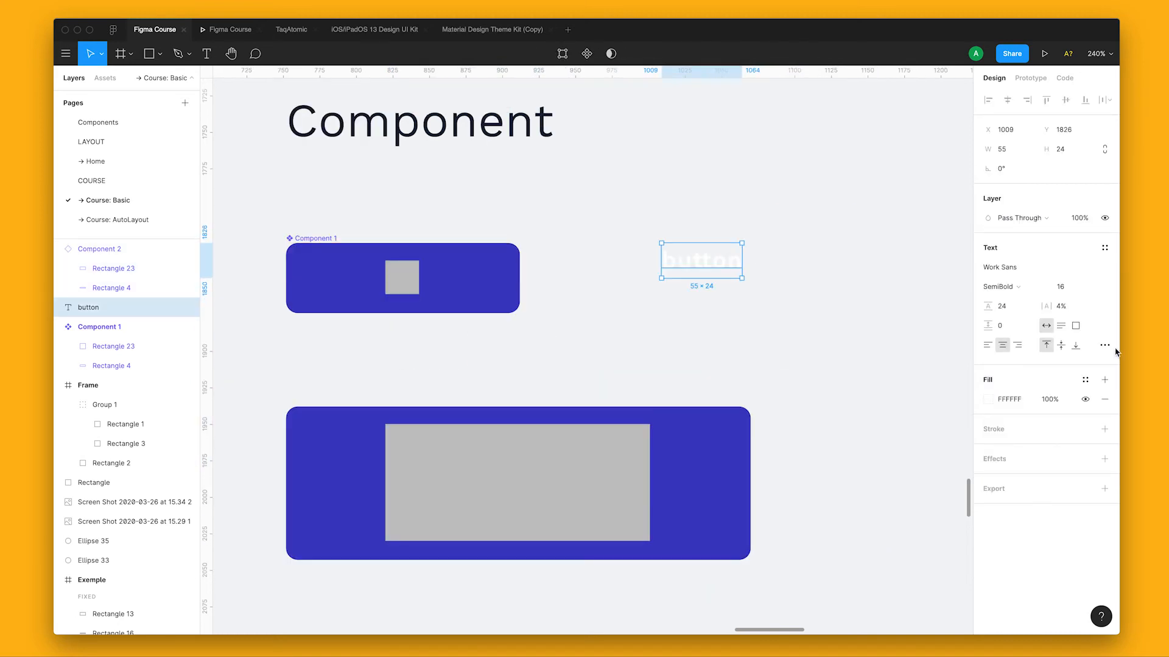
{"action": "left_click", "coordinate": [1009, 400]}
{"action": "type", "text": "000"}
{"action": "key", "text": "Return"}
{"action": "key", "text": "Escape"}
{"action": "left_click", "coordinate": [731, 265]}
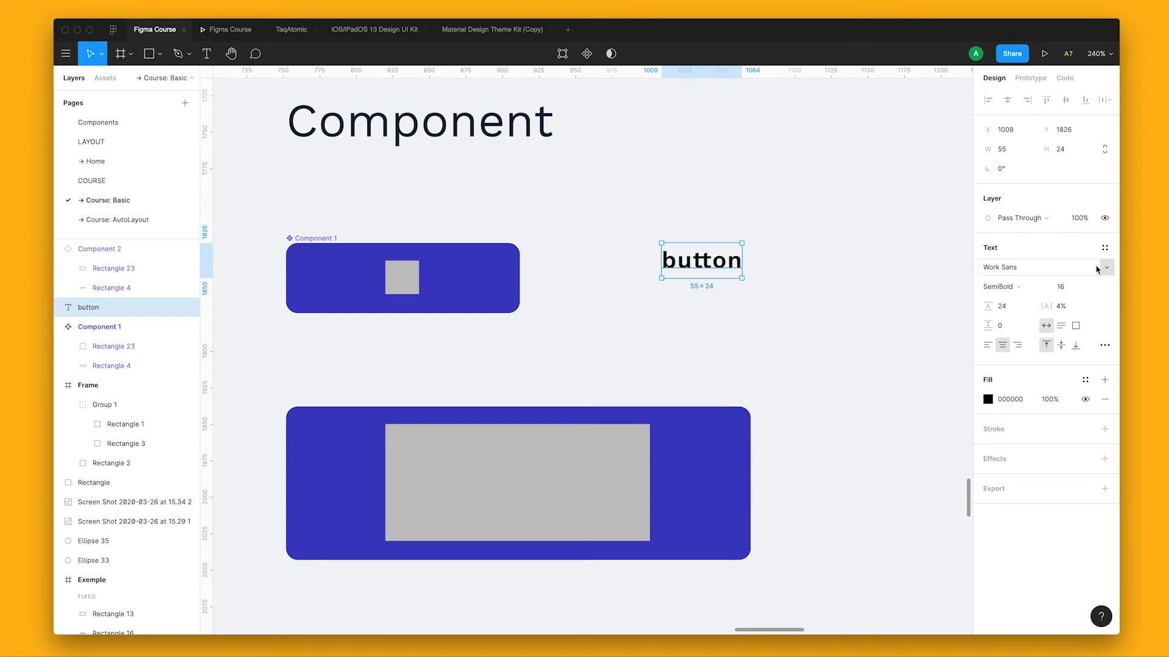
Browse the font list and change the button text's font from Work Sans to Soleil.
{"action": "left_click", "coordinate": [1107, 267]}
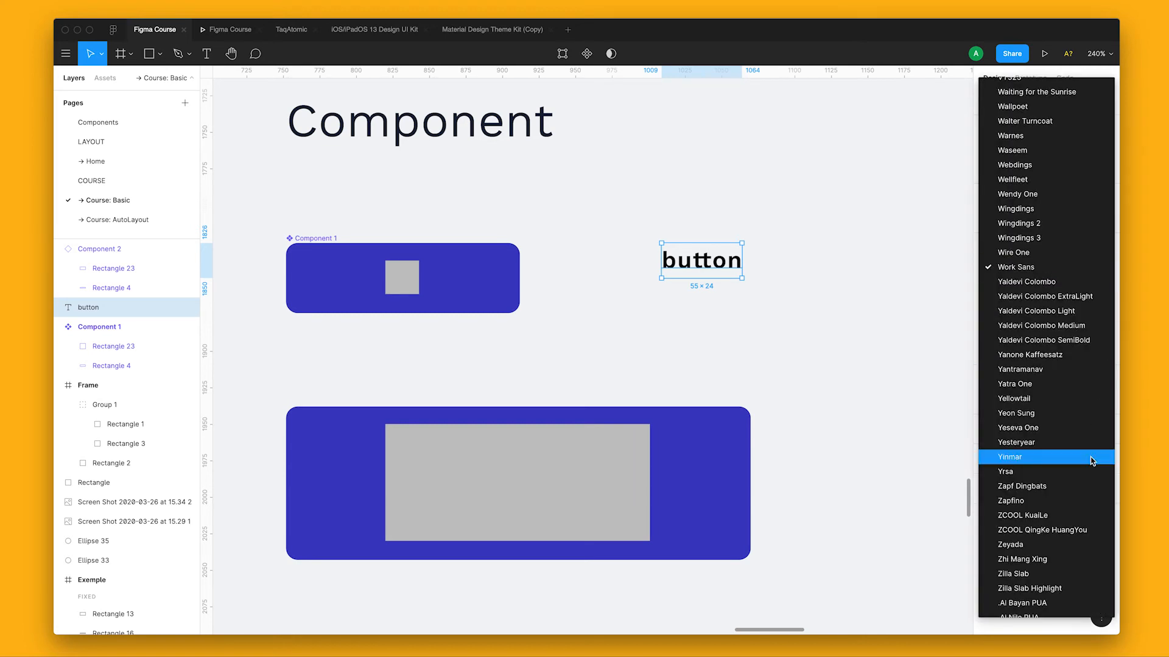
{"action": "scroll", "coordinate": [1093, 461], "scroll_direction": "up", "scroll_amount": 15}
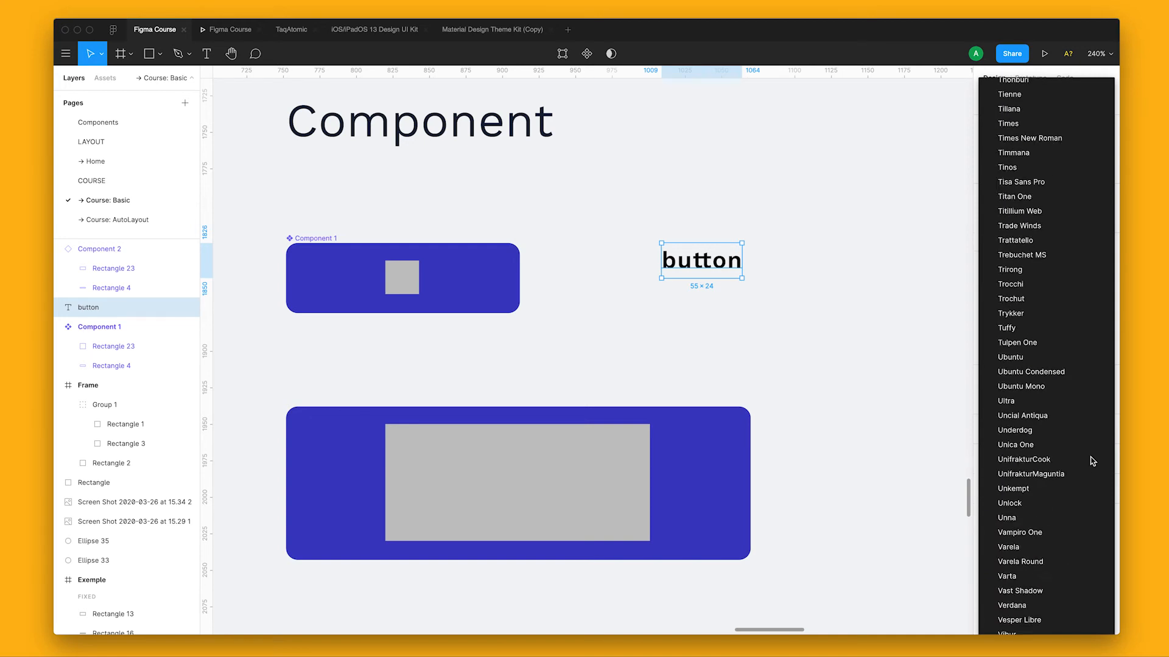
{"action": "scroll", "coordinate": [1093, 461], "scroll_direction": "up", "scroll_amount": 15}
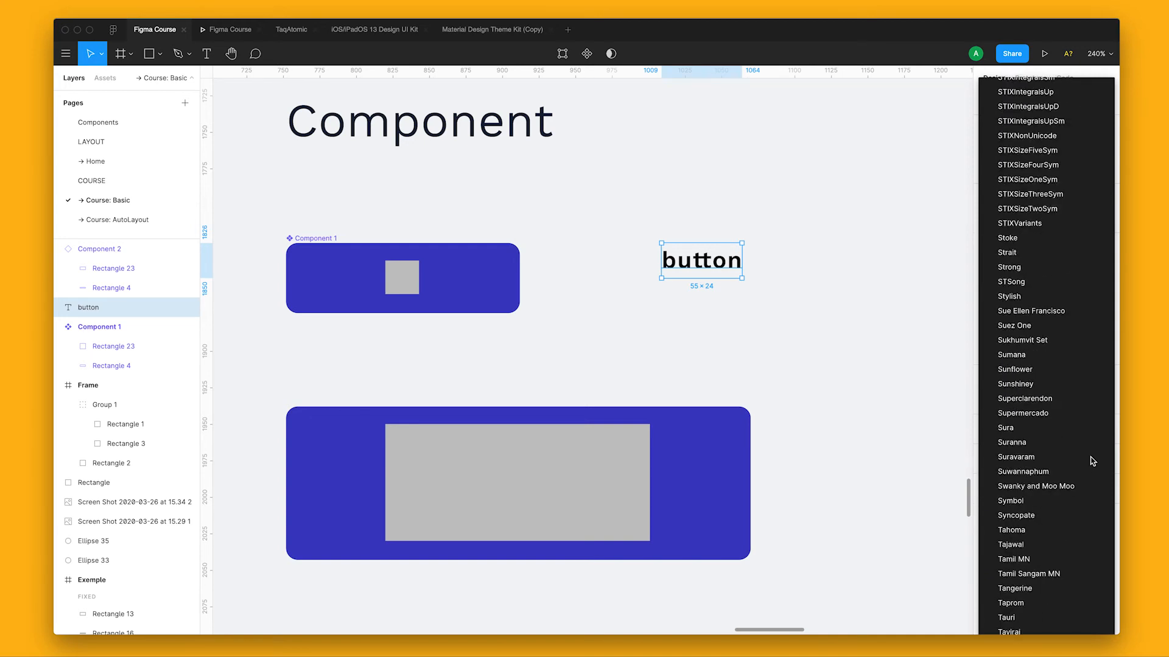
{"action": "scroll", "coordinate": [1093, 461], "scroll_direction": "up", "scroll_amount": 3}
{"action": "scroll", "coordinate": [1092, 460], "scroll_direction": "up", "scroll_amount": 4}
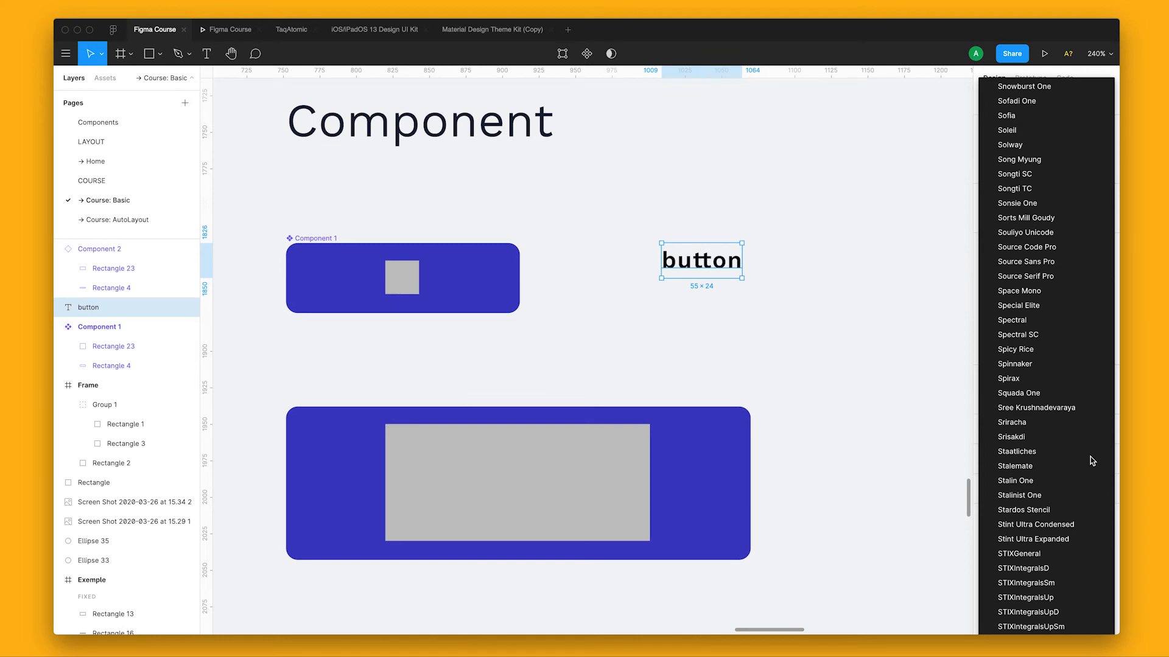
{"action": "scroll", "coordinate": [1093, 461], "scroll_direction": "up", "scroll_amount": 5}
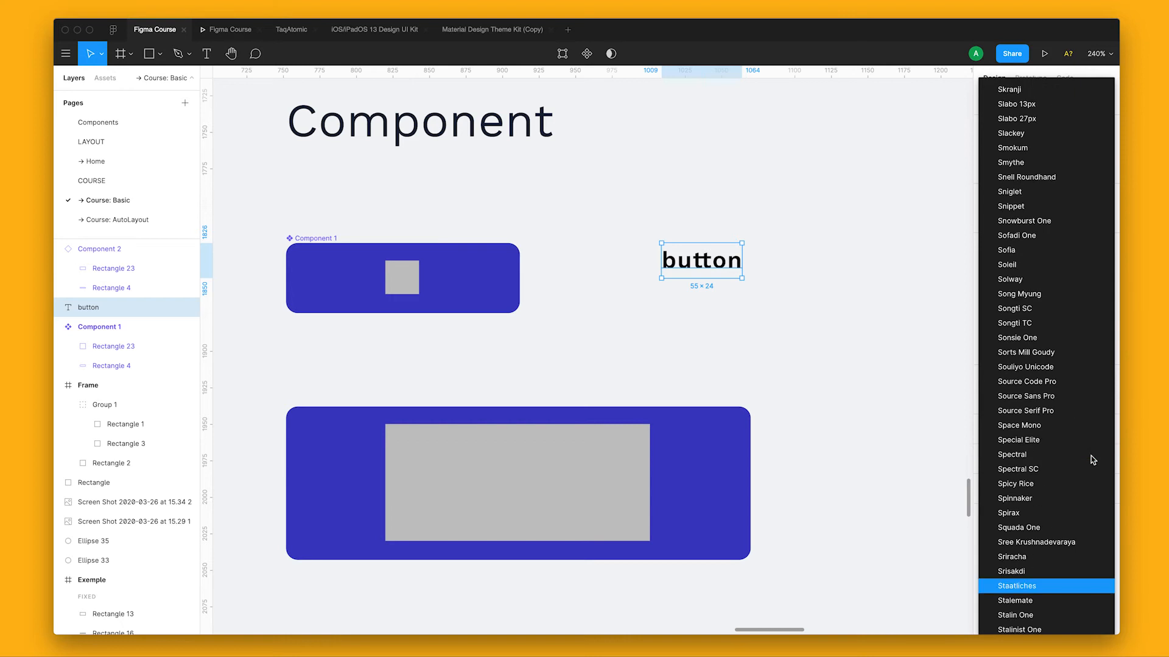
{"action": "left_click", "coordinate": [1062, 265]}
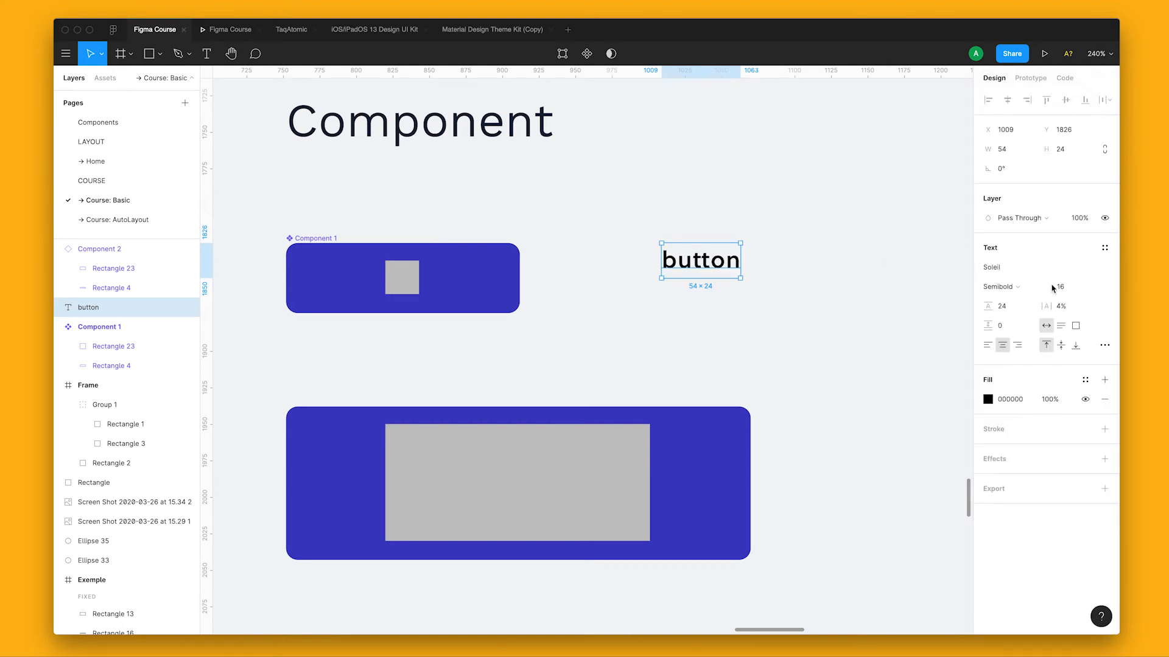
Try the Songti TC font on the button text and switch it to Solway.
{"action": "left_click", "coordinate": [1103, 266]}
{"action": "left_click", "coordinate": [1070, 325]}
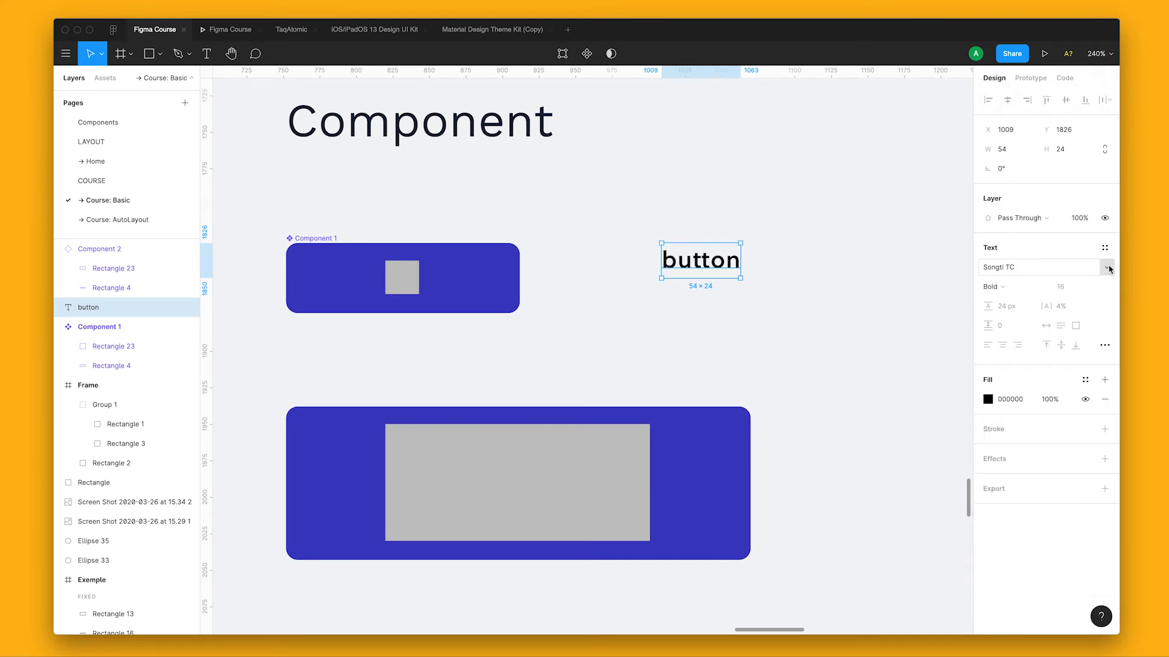
{"action": "left_click", "coordinate": [1106, 268]}
{"action": "left_click", "coordinate": [1068, 224]}
{"action": "left_click", "coordinate": [850, 293]}
{"action": "left_click", "coordinate": [700, 262]}
Move the button text slightly down to X 1003, Y 1832.
{"action": "scroll", "coordinate": [718, 317], "scroll_direction": "right", "scroll_amount": 3}
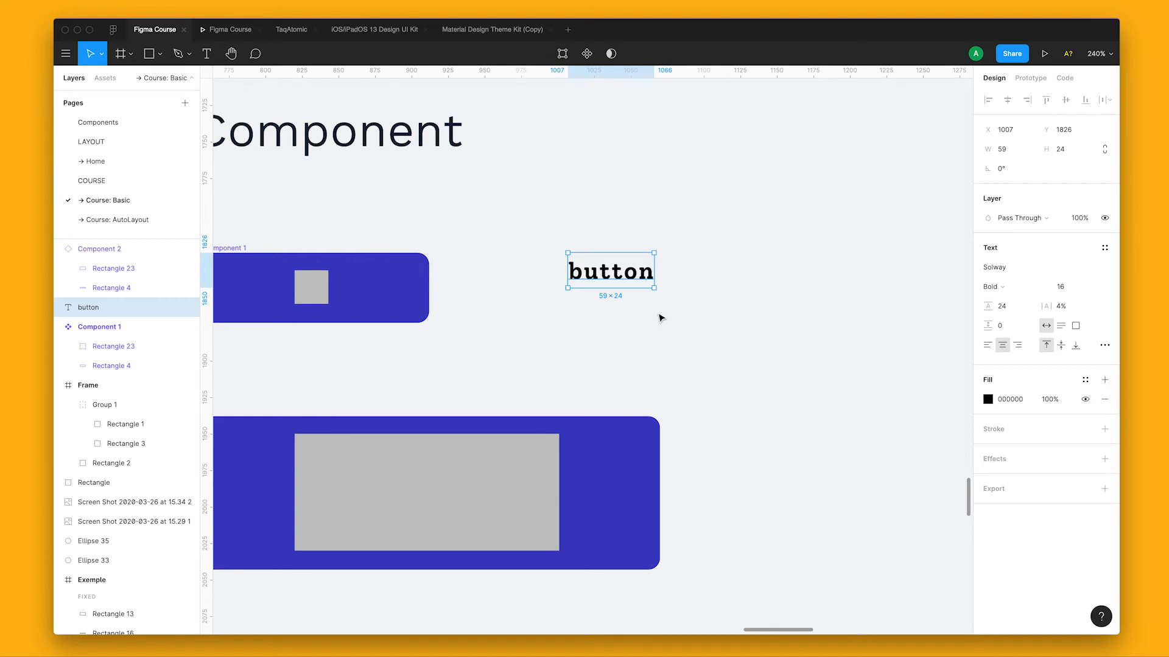
{"action": "left_click", "coordinate": [677, 285]}
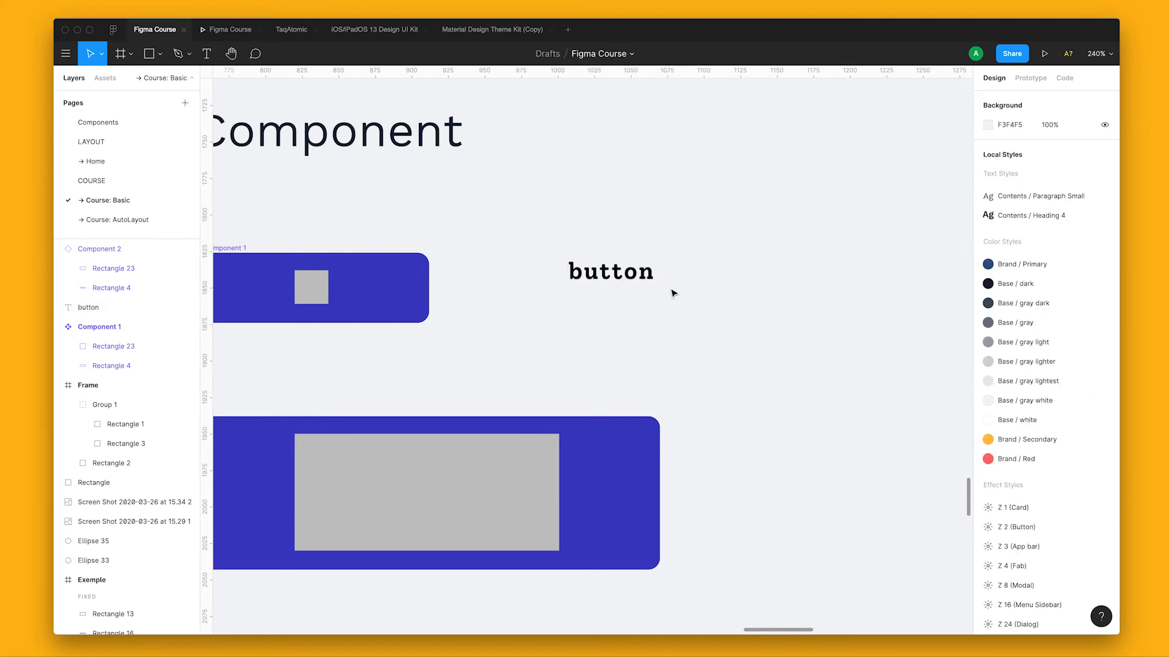
{"action": "left_click", "coordinate": [646, 280]}
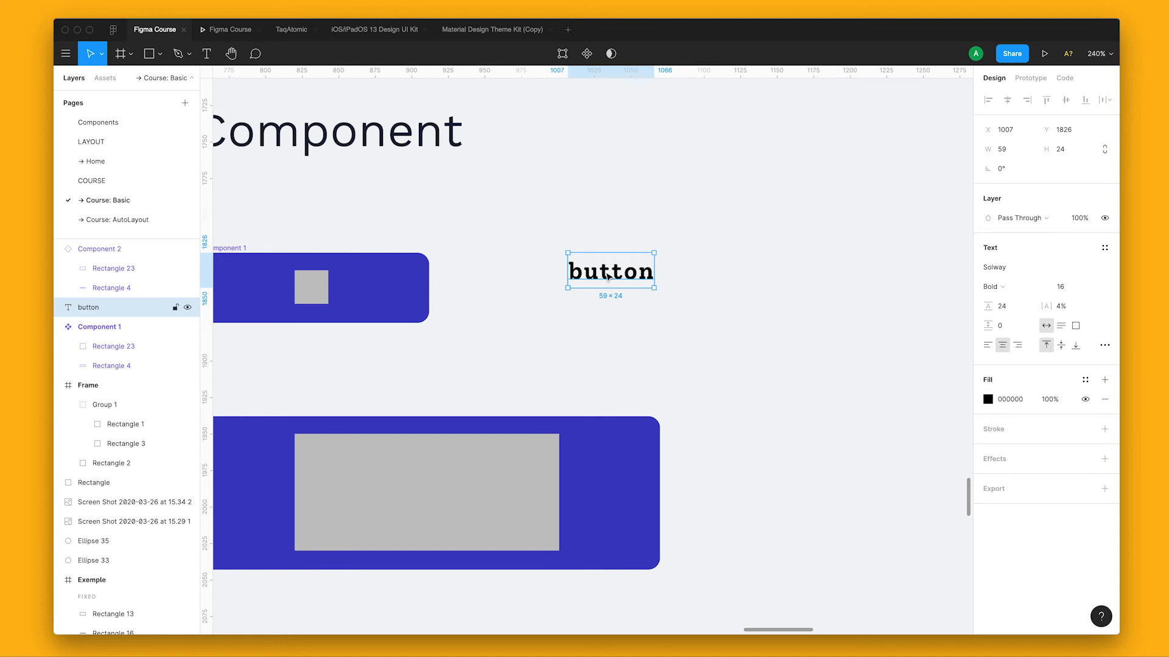
{"action": "left_click_drag", "start_coordinate": [623, 281], "coordinate": [647, 327]}
{"action": "left_click", "coordinate": [619, 308]}
{"action": "left_click", "coordinate": [639, 283]}
{"action": "scroll", "coordinate": [644, 286], "scroll_direction": "up", "scroll_amount": 3}
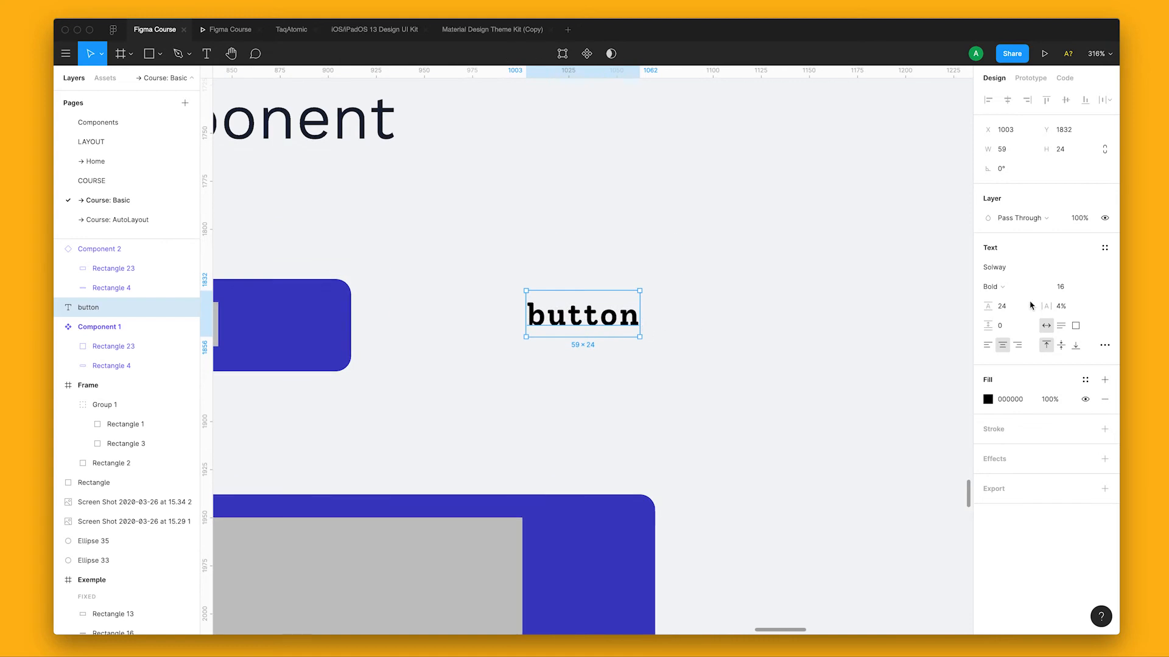
Try the Light and Regular weights of Solway on the button text and set it to Medium.
{"action": "left_click", "coordinate": [1024, 270]}
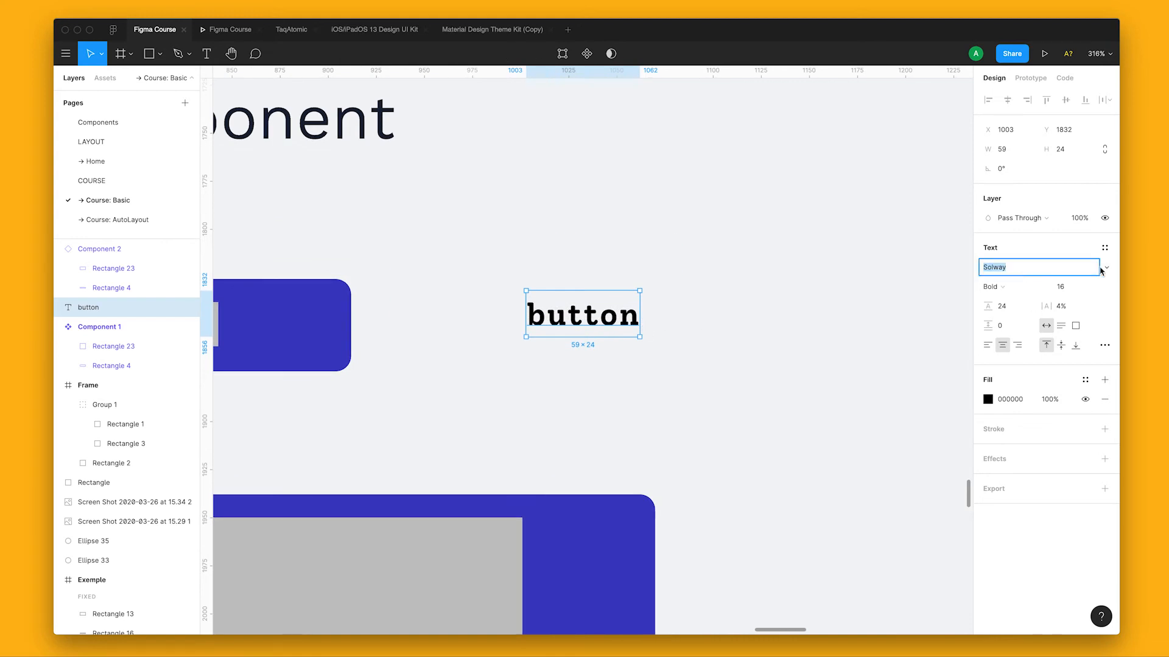
{"action": "left_click", "coordinate": [996, 287]}
{"action": "left_click", "coordinate": [1026, 242]}
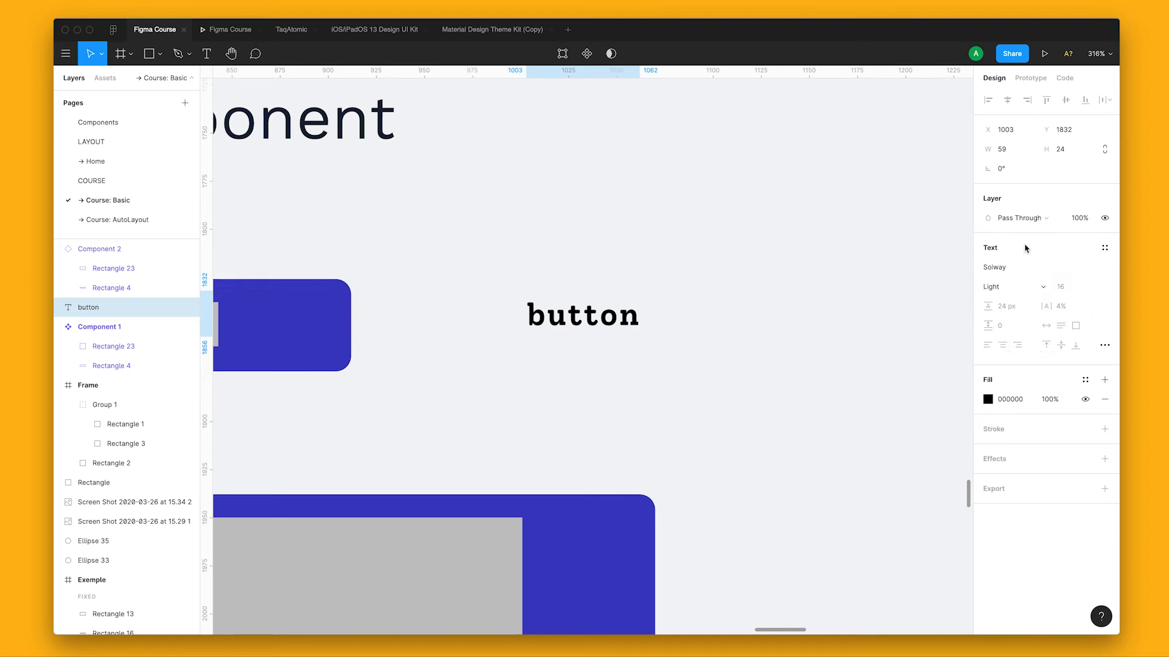
{"action": "left_click", "coordinate": [1030, 288]}
{"action": "left_click", "coordinate": [1035, 302]}
{"action": "left_click", "coordinate": [1031, 287]}
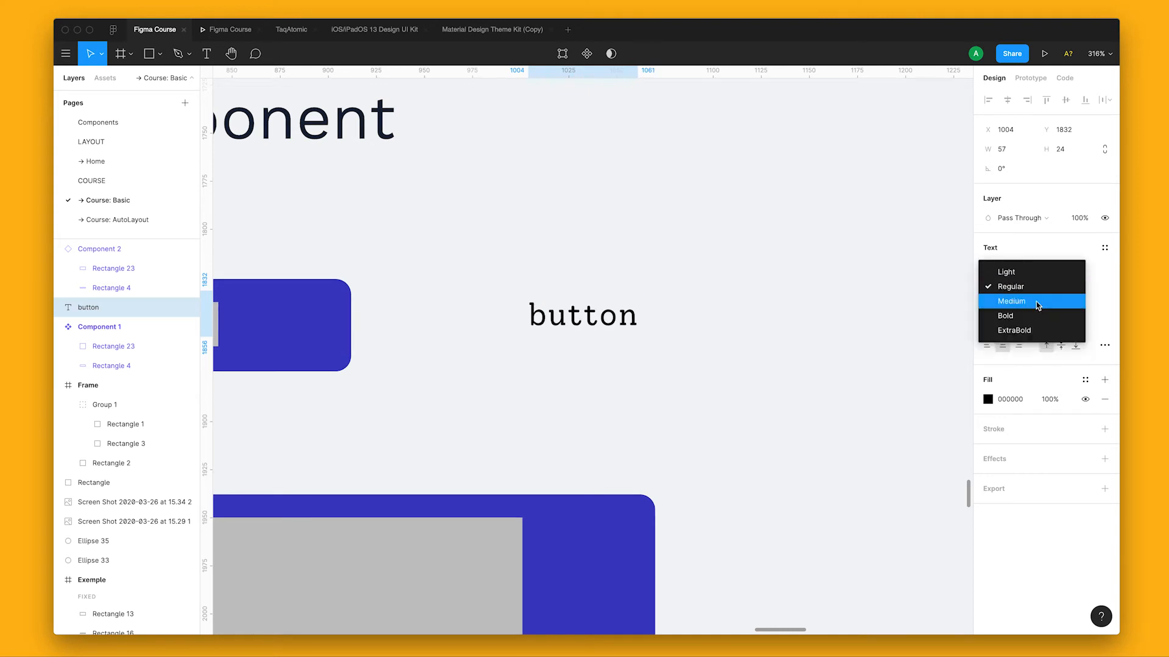
{"action": "left_click", "coordinate": [1034, 303]}
Set the button text's font to Soleil with the Book Italic style.
{"action": "left_click", "coordinate": [1099, 271]}
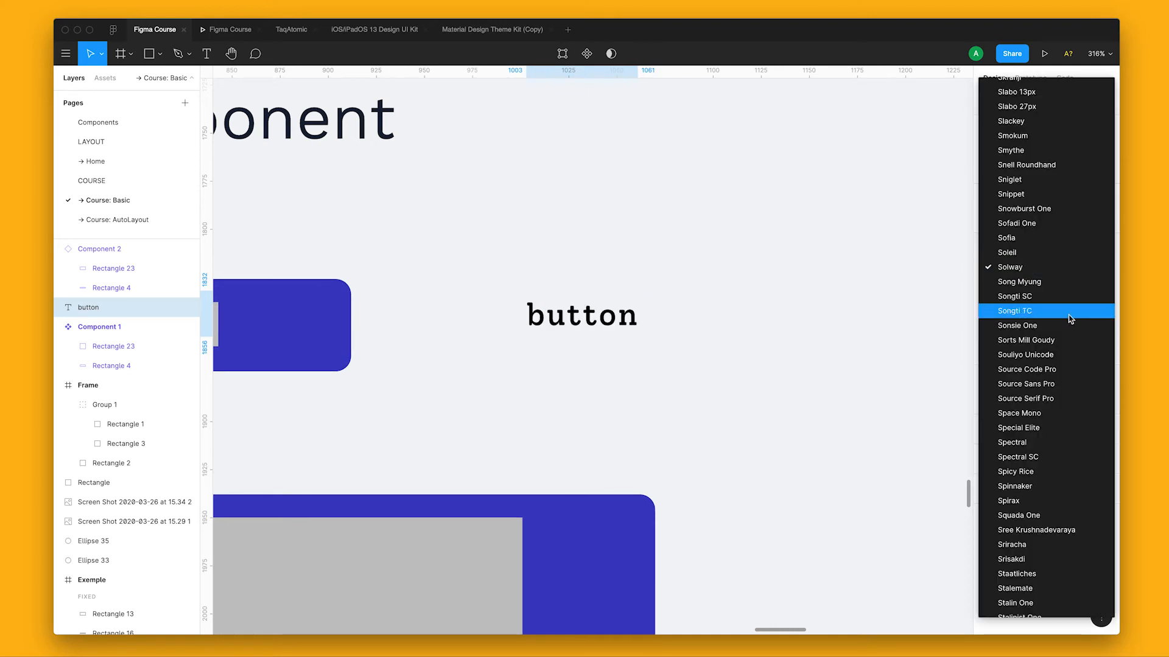
{"action": "left_click", "coordinate": [1056, 251]}
{"action": "left_click", "coordinate": [1025, 288]}
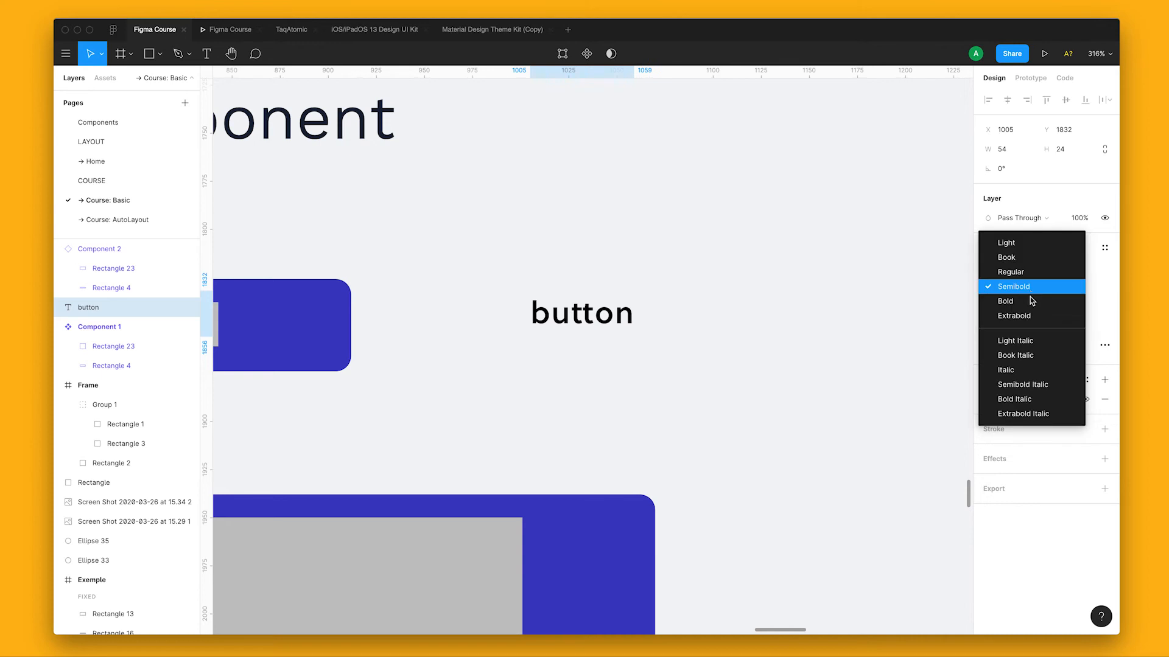
{"action": "left_click", "coordinate": [1026, 360]}
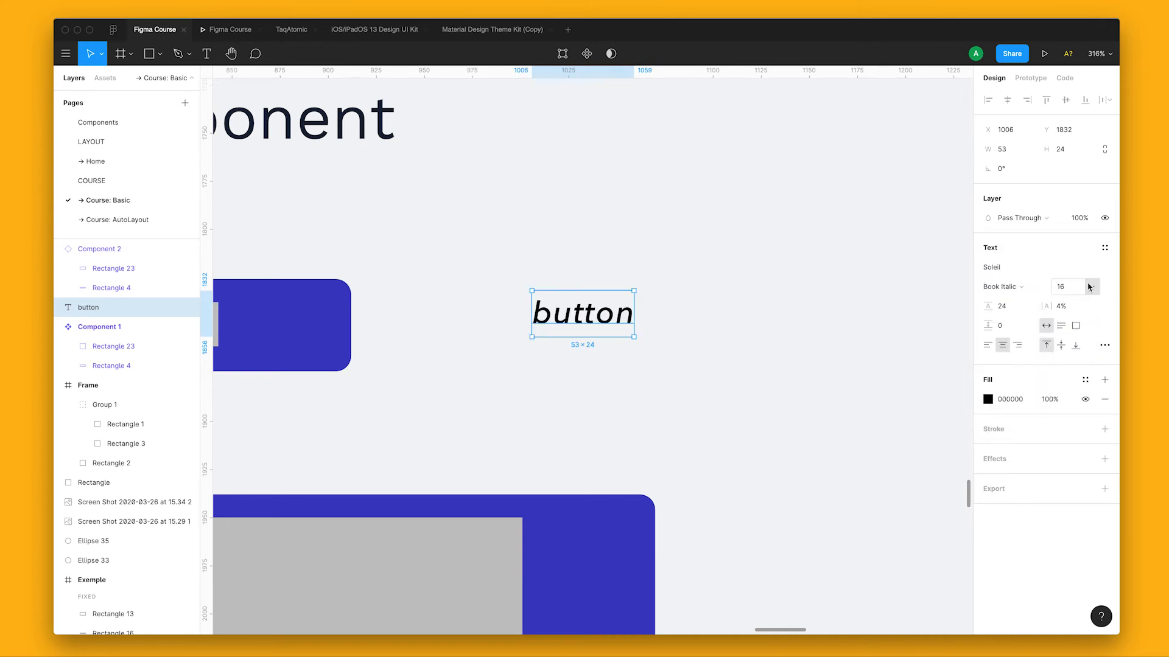
Set the button text's font size to 20.
{"action": "left_click", "coordinate": [1088, 287]}
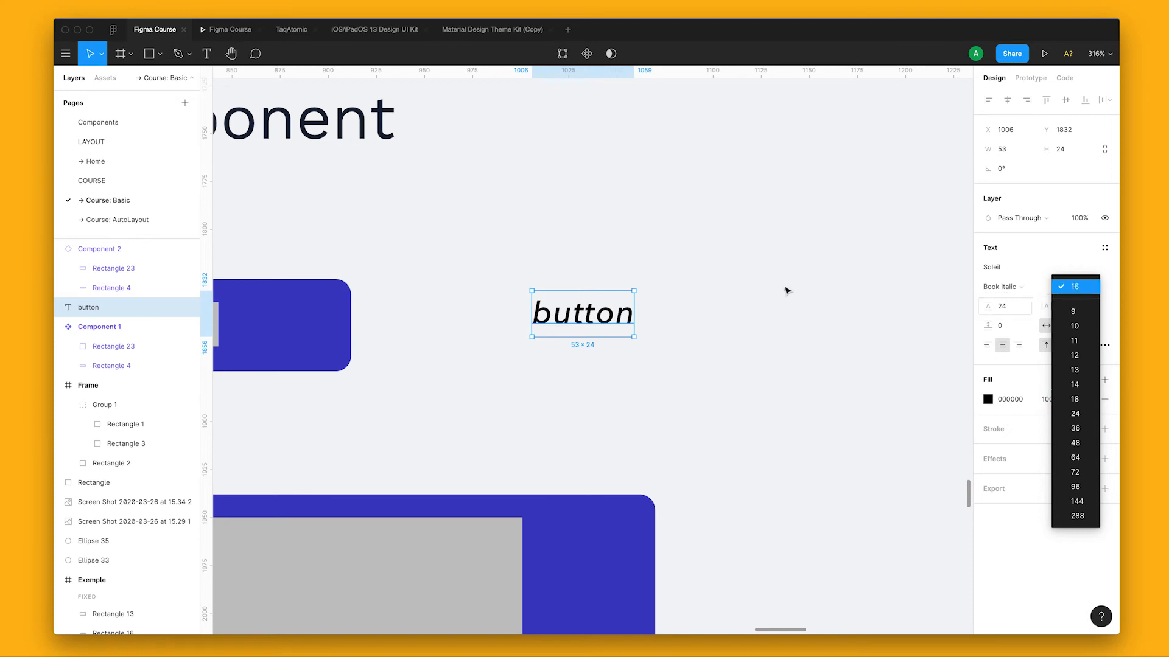
{"action": "left_click", "coordinate": [683, 322]}
{"action": "key", "text": "super+z"}
{"action": "left_click", "coordinate": [1061, 286]}
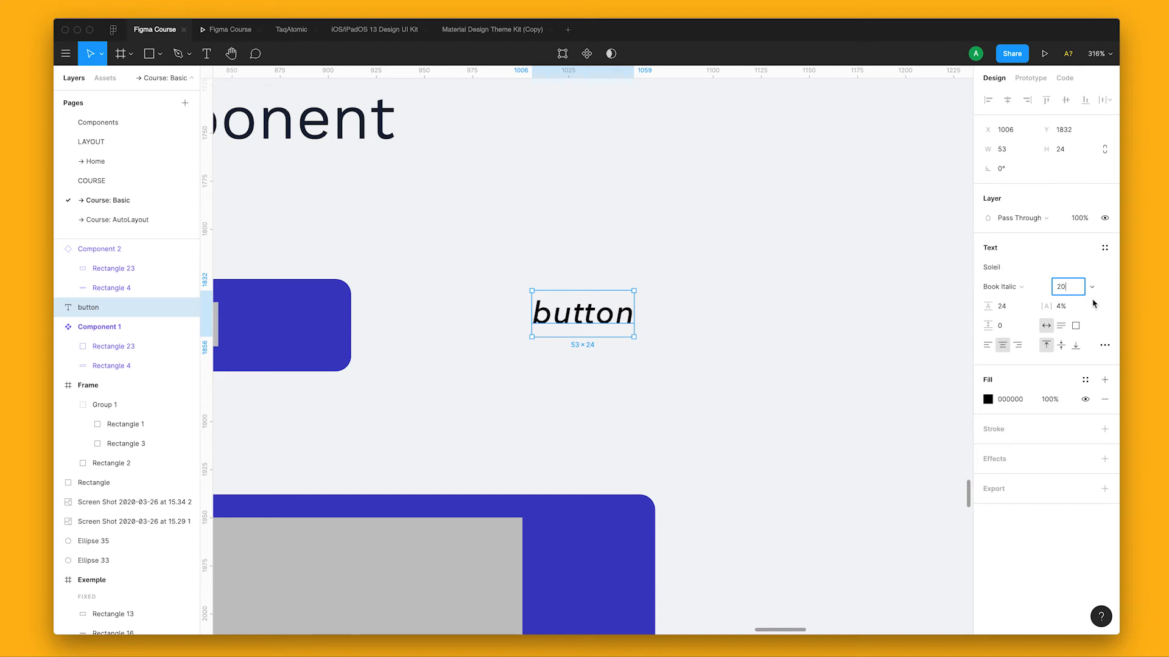
{"action": "key", "text": "Return"}
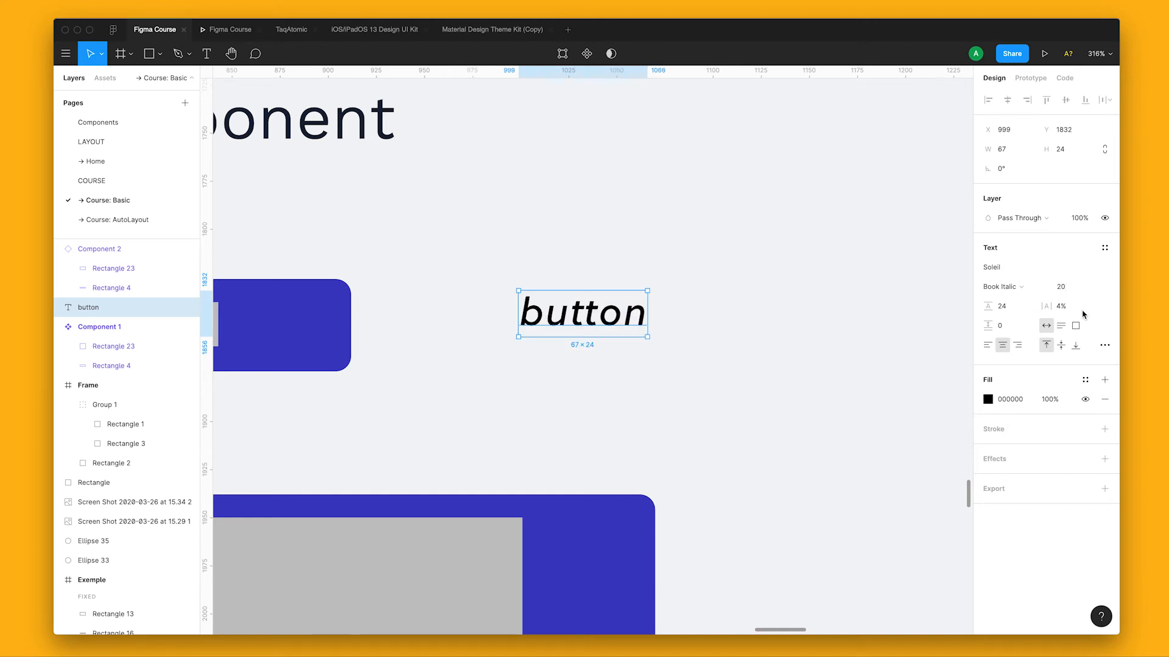
Add the lines "gal" and "djs" below the word button and move the text block to X 1011, Y 1799.
{"action": "left_click", "coordinate": [1001, 307]}
{"action": "double_click", "coordinate": [630, 323]}
{"action": "key", "text": "Escape"}
{"action": "double_click", "coordinate": [628, 321]}
{"action": "key", "text": "Right"}
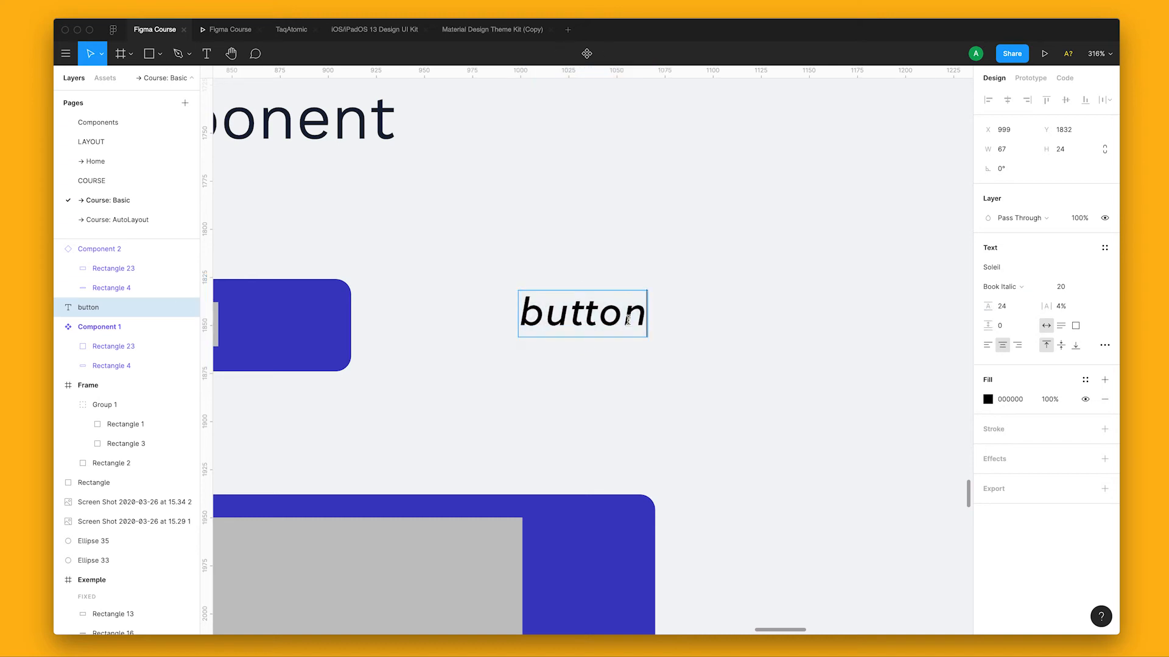
{"action": "type", "text": "ga;g"}
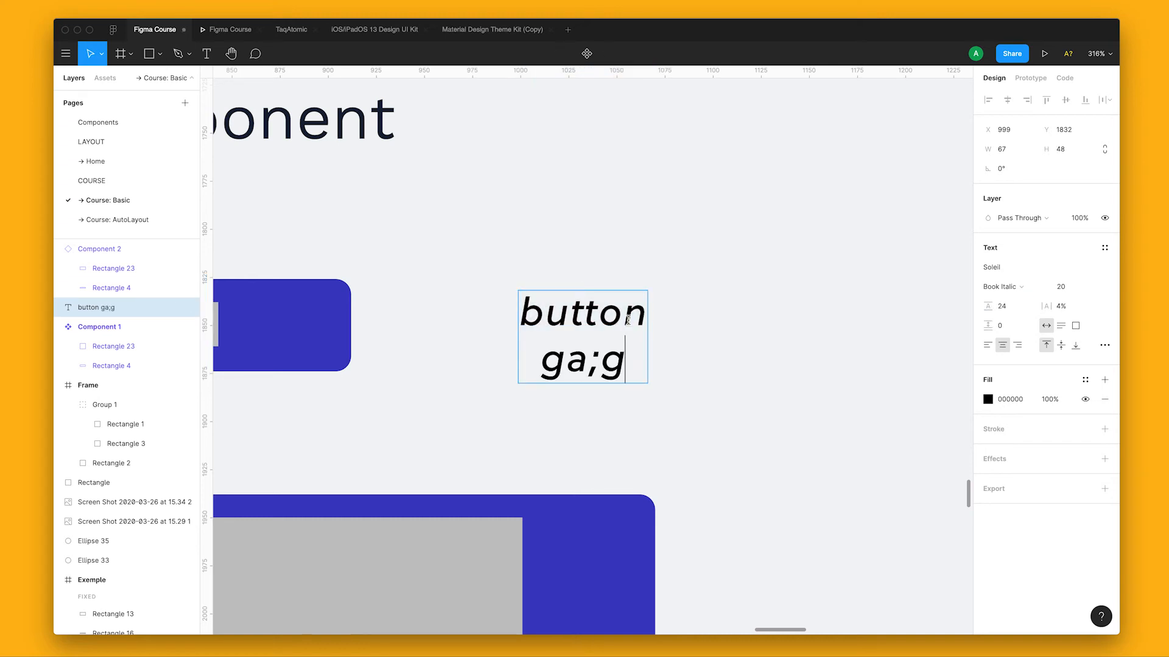
{"action": "key", "text": "BackSpace"}
{"action": "key", "text": "BackSpace"}
{"action": "type", "text": "l djs"}
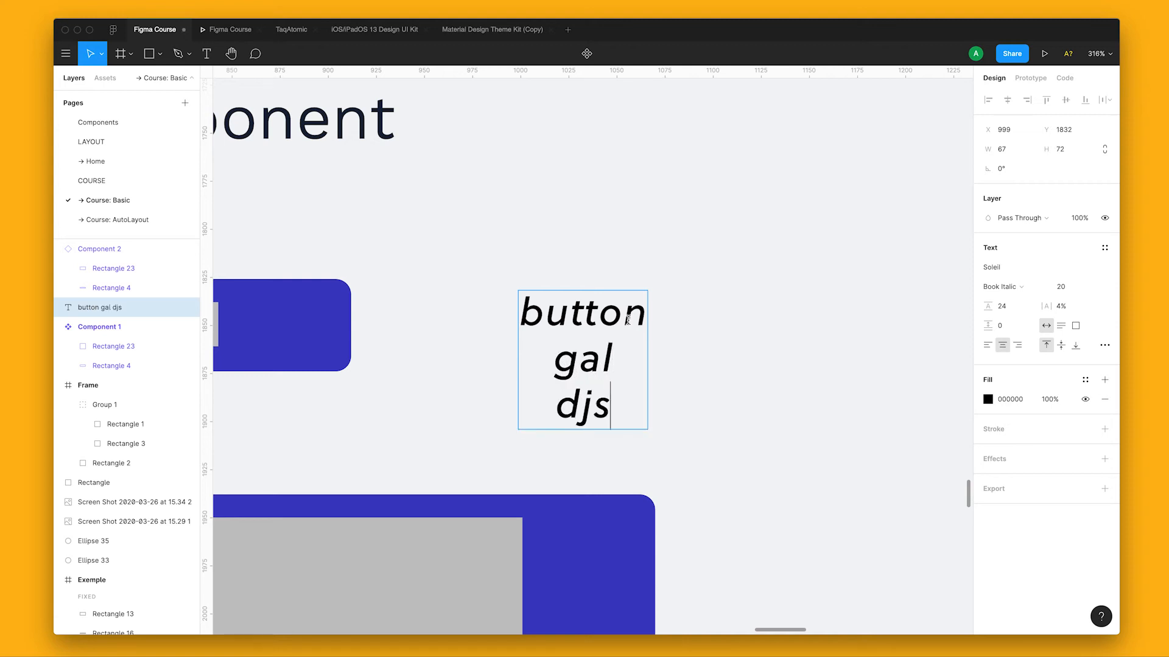
{"action": "key", "text": "Escape"}
{"action": "left_click_drag", "start_coordinate": [630, 324], "coordinate": [654, 261]}
Set the line height of the three-line text to 32.
{"action": "left_click", "coordinate": [994, 309]}
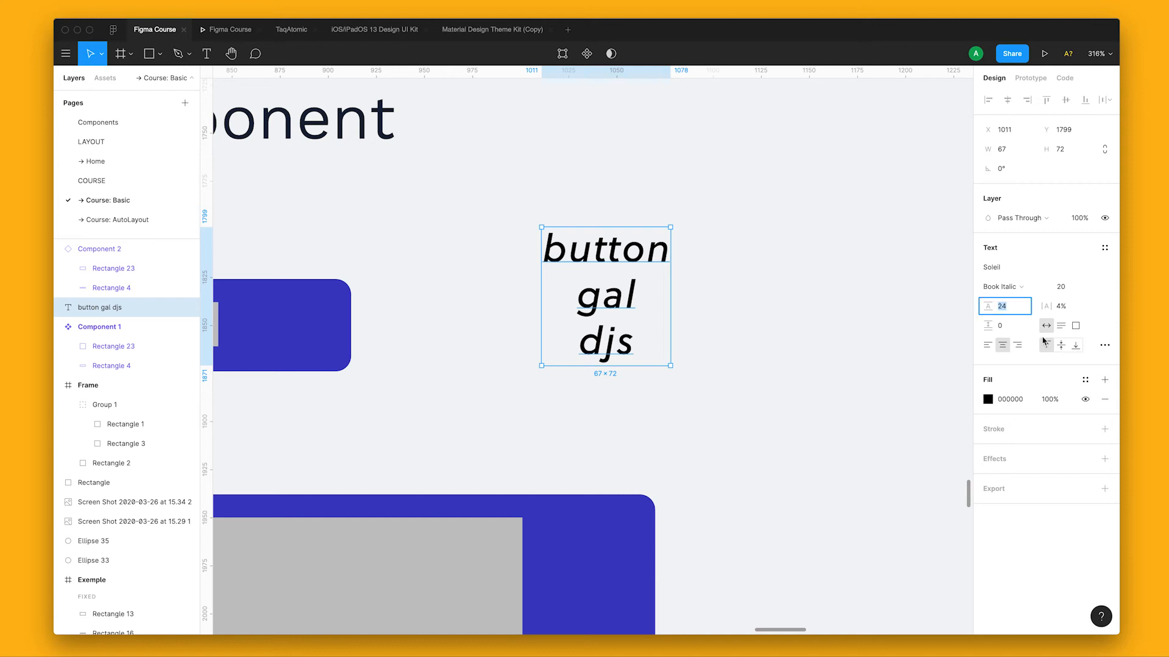
{"action": "type", "text": "32"}
{"action": "key", "text": "Return"}
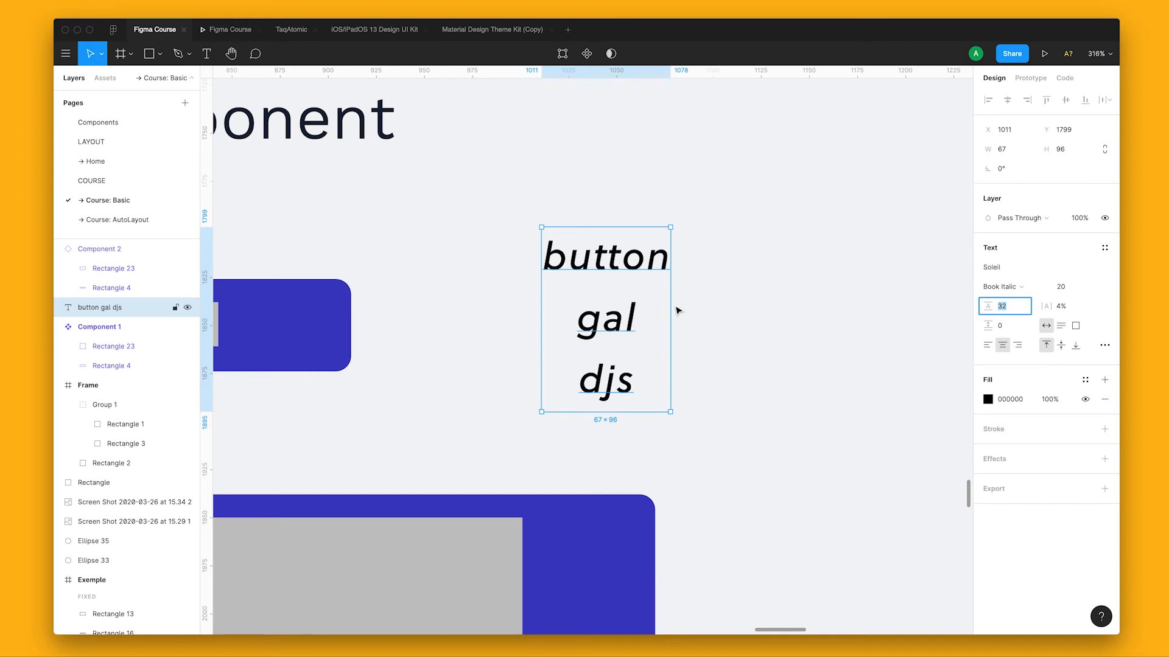
Lower the line height of the three-line text stepwise to 24.
{"action": "key", "text": "Down"}
{"action": "key", "text": "Down"}
{"action": "key", "text": "Down"}
{"action": "key", "text": "Down"}
{"action": "key", "text": "Down"}
{"action": "key", "text": "Down"}
{"action": "key", "text": "Down"}
{"action": "key", "text": "Down"}
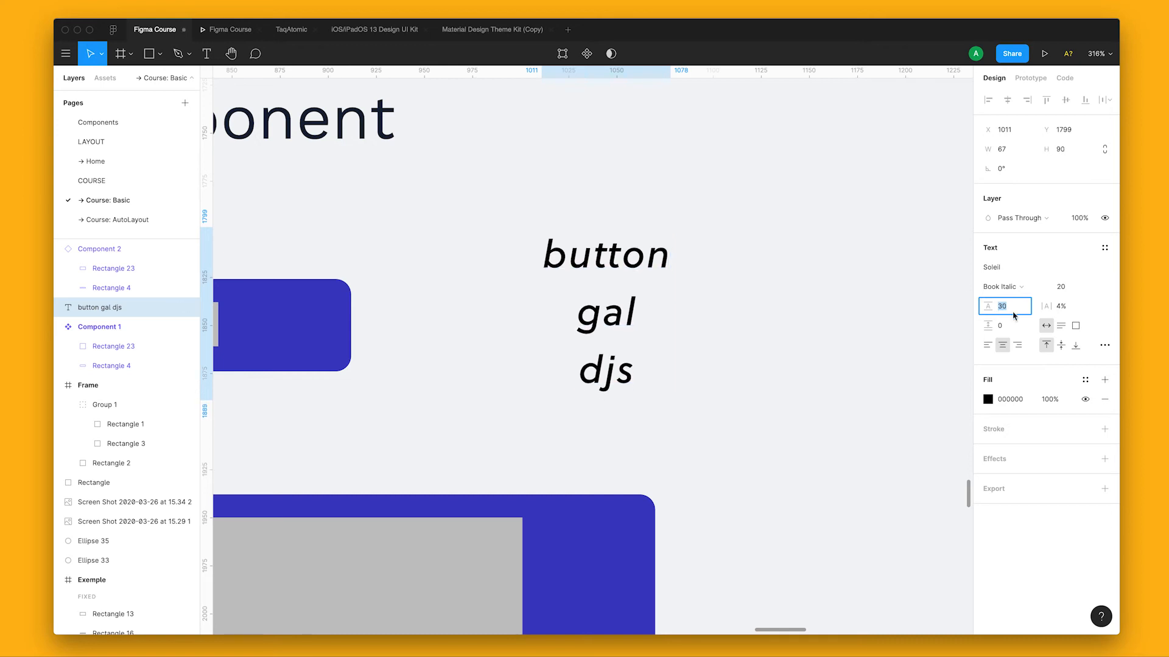
{"action": "key", "text": "Return"}
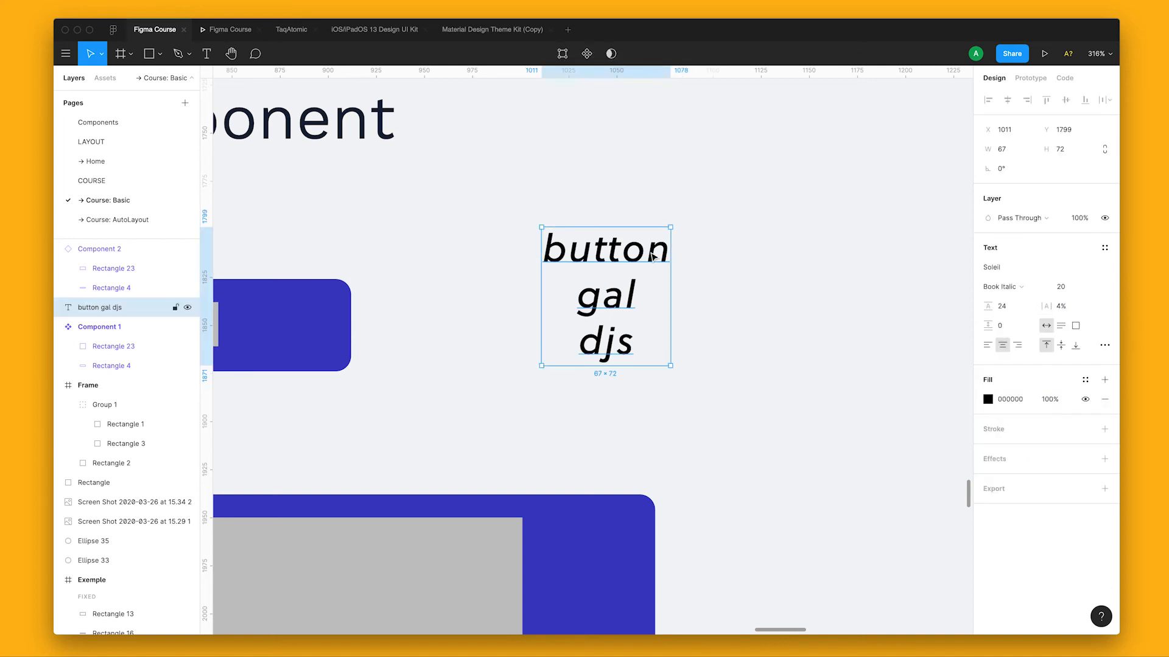
Increase the letter spacing of the three-line text and set it to 5 px.
{"action": "scroll", "coordinate": [654, 258], "scroll_direction": "up", "scroll_amount": 10}
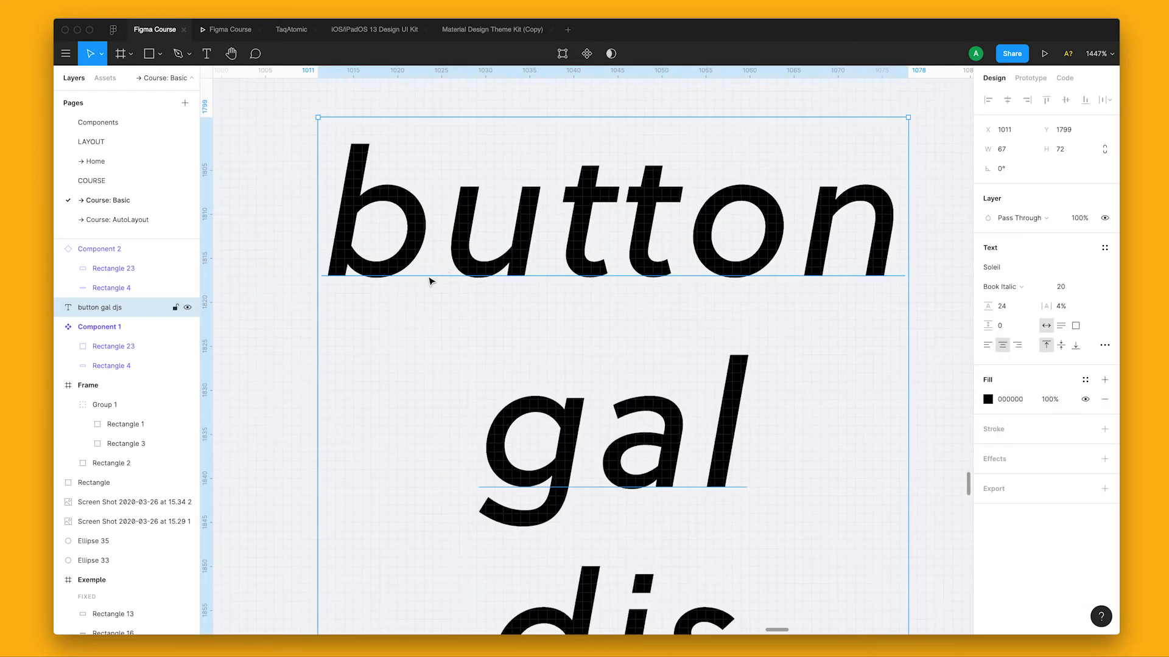
{"action": "scroll", "coordinate": [604, 275], "scroll_direction": "down", "scroll_amount": 5}
{"action": "left_click", "coordinate": [1061, 308]}
{"action": "key", "text": "Up"}
{"action": "key", "text": "Up"}
{"action": "key", "text": "Up"}
{"action": "key", "text": "Up"}
{"action": "key", "text": "Up"}
{"action": "key", "text": "Up"}
{"action": "key", "text": "Up"}
{"action": "key", "text": "Up"}
{"action": "key", "text": "Up"}
{"action": "key", "text": "Up"}
{"action": "key", "text": "Up"}
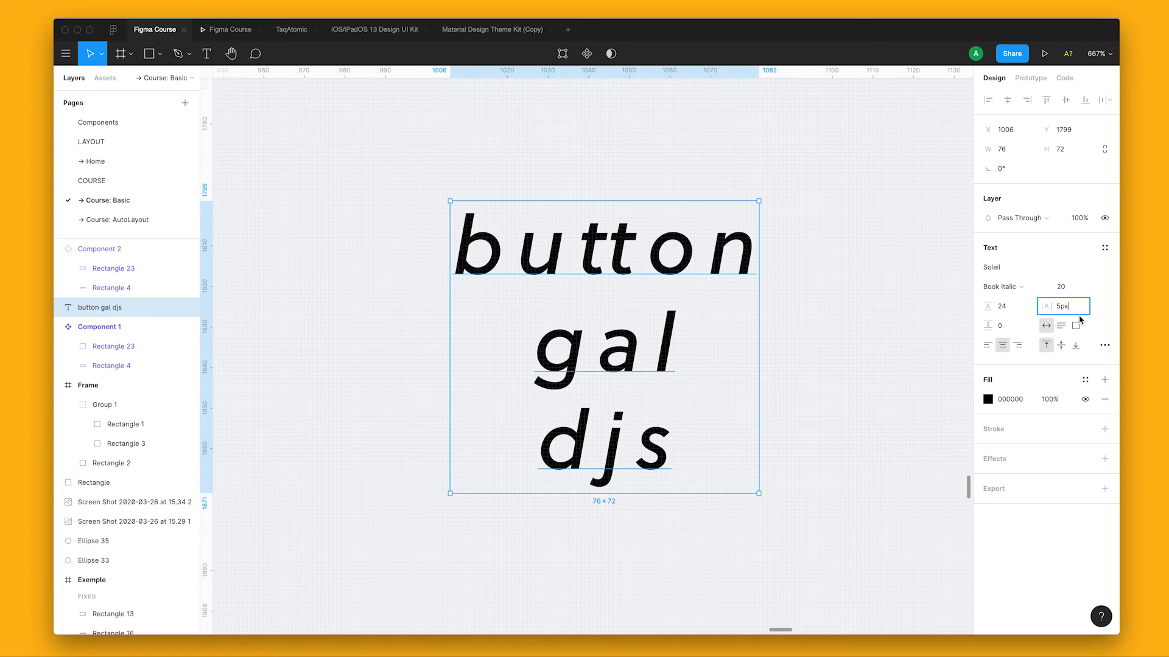
{"action": "key", "text": "Return"}
Increase the paragraph spacing of the three-line text stepwise to 8.
{"action": "double_click", "coordinate": [570, 262]}
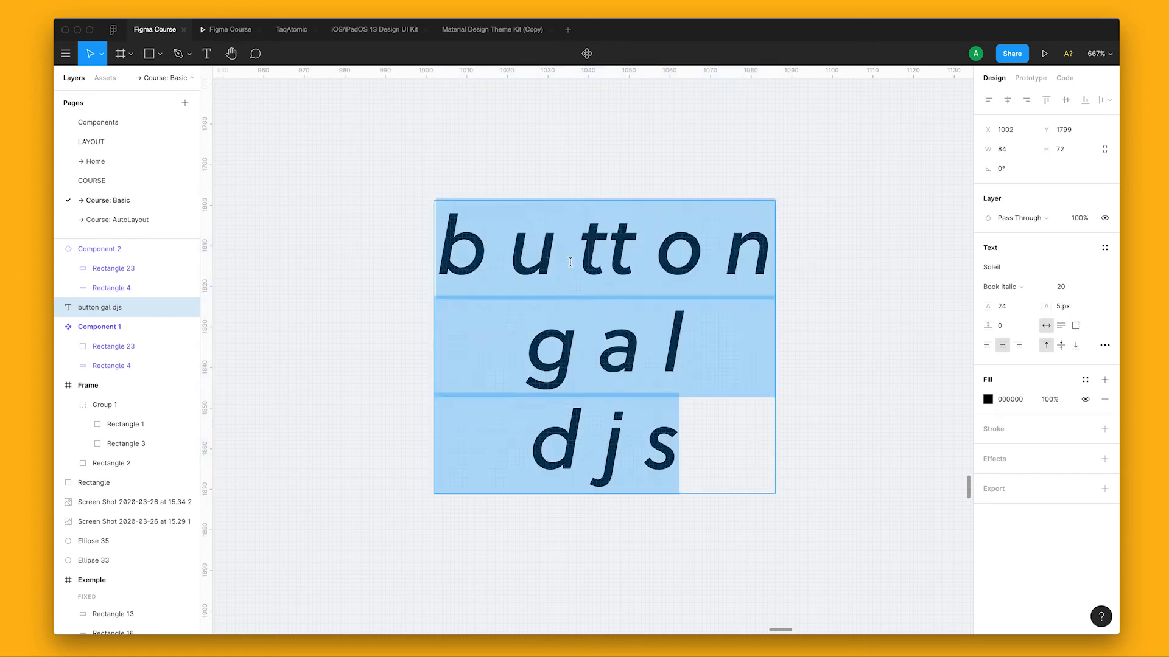
{"action": "key", "text": "Escape"}
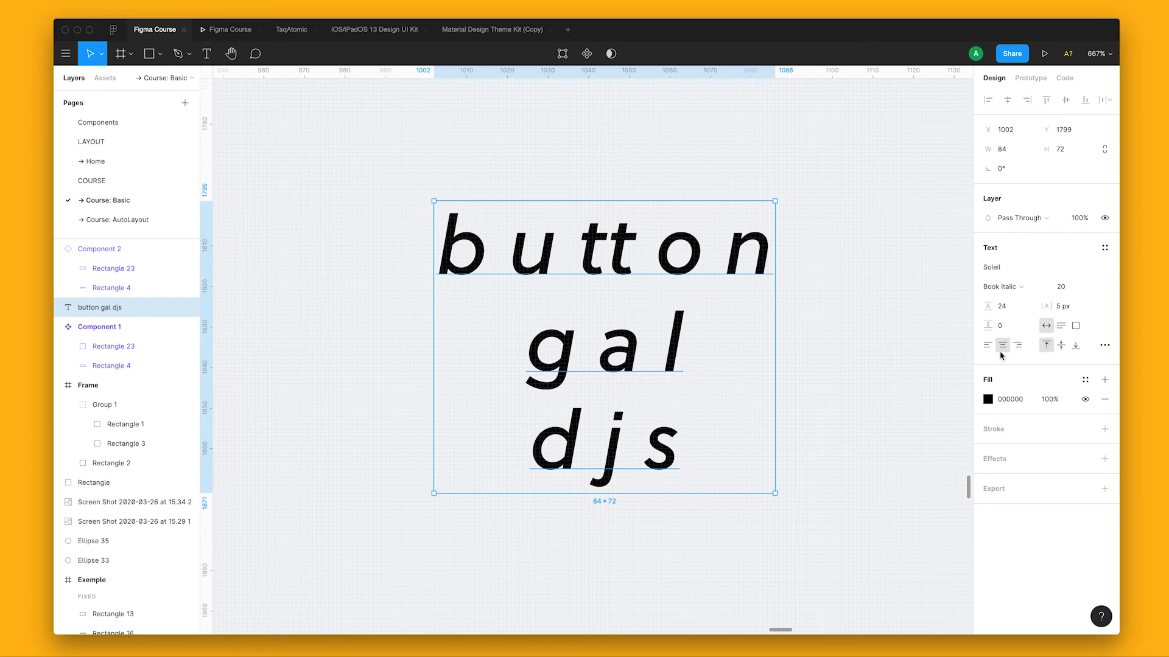
{"action": "left_click", "coordinate": [1007, 330]}
{"action": "scroll", "coordinate": [708, 334], "scroll_direction": "down", "scroll_amount": 3}
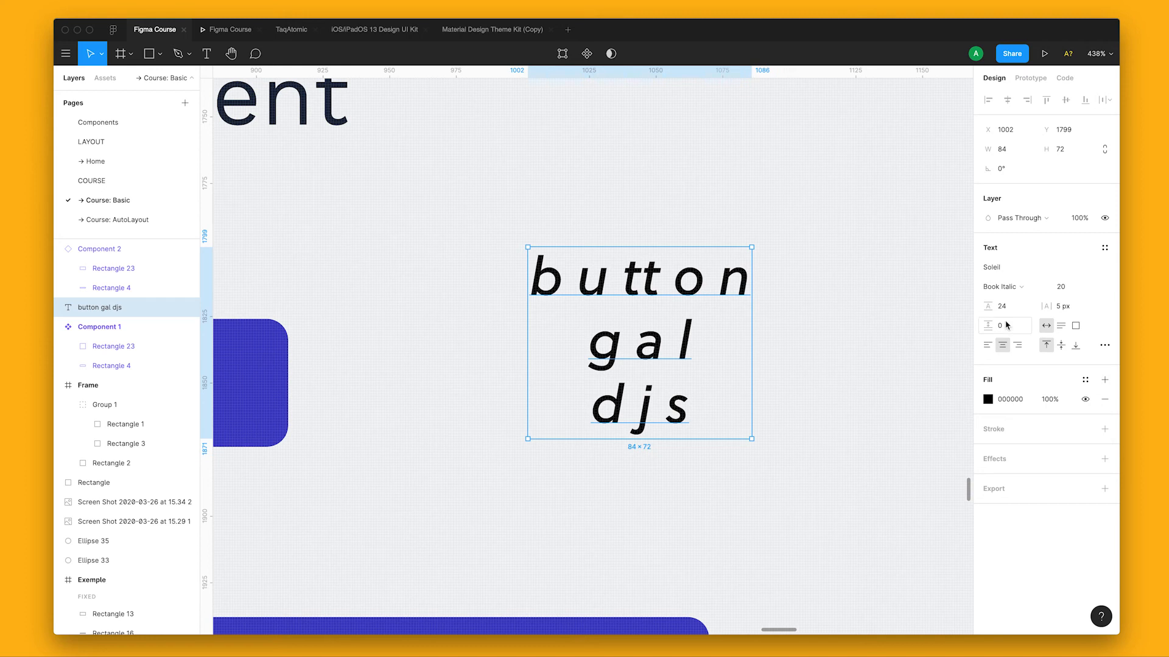
{"action": "left_click", "coordinate": [790, 308]}
{"action": "left_click", "coordinate": [736, 307]}
{"action": "left_click", "coordinate": [1007, 326]}
{"action": "key", "text": "Up"}
{"action": "key", "text": "Up"}
{"action": "key", "text": "Up"}
{"action": "key", "text": "Up"}
{"action": "key", "text": "Up"}
{"action": "key", "text": "Up"}
{"action": "key", "text": "Up"}
{"action": "key", "text": "Up"}
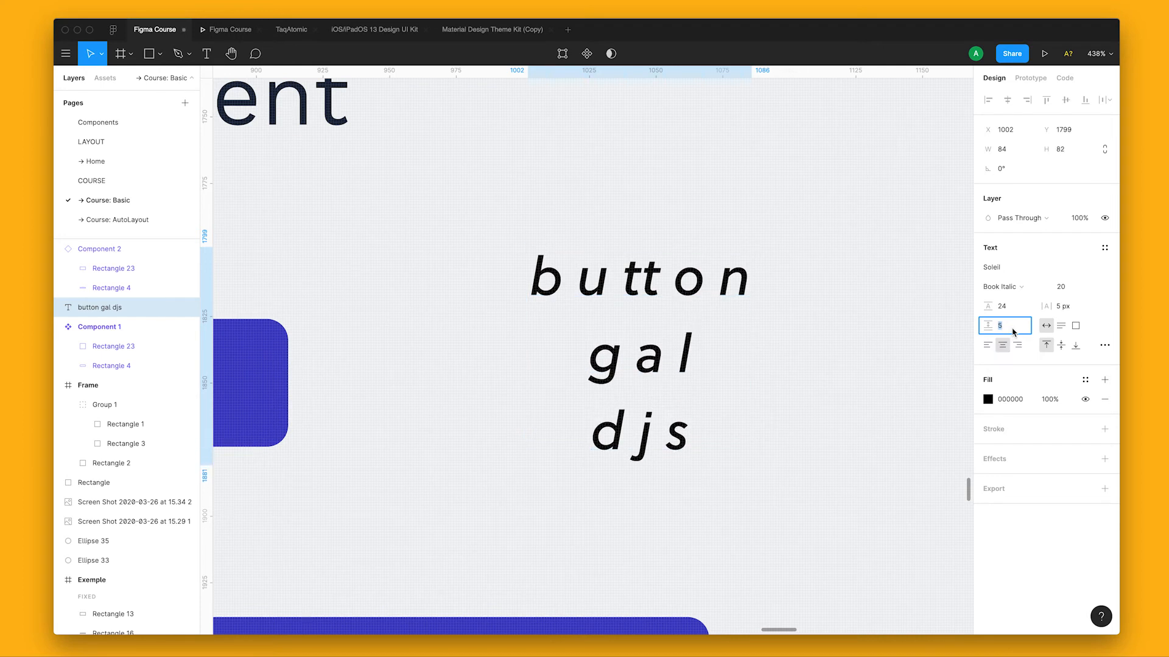
Reset the letter spacing of the whole three-line text to 0 px, keeping the line height at 24.
{"action": "left_click", "coordinate": [1020, 308]}
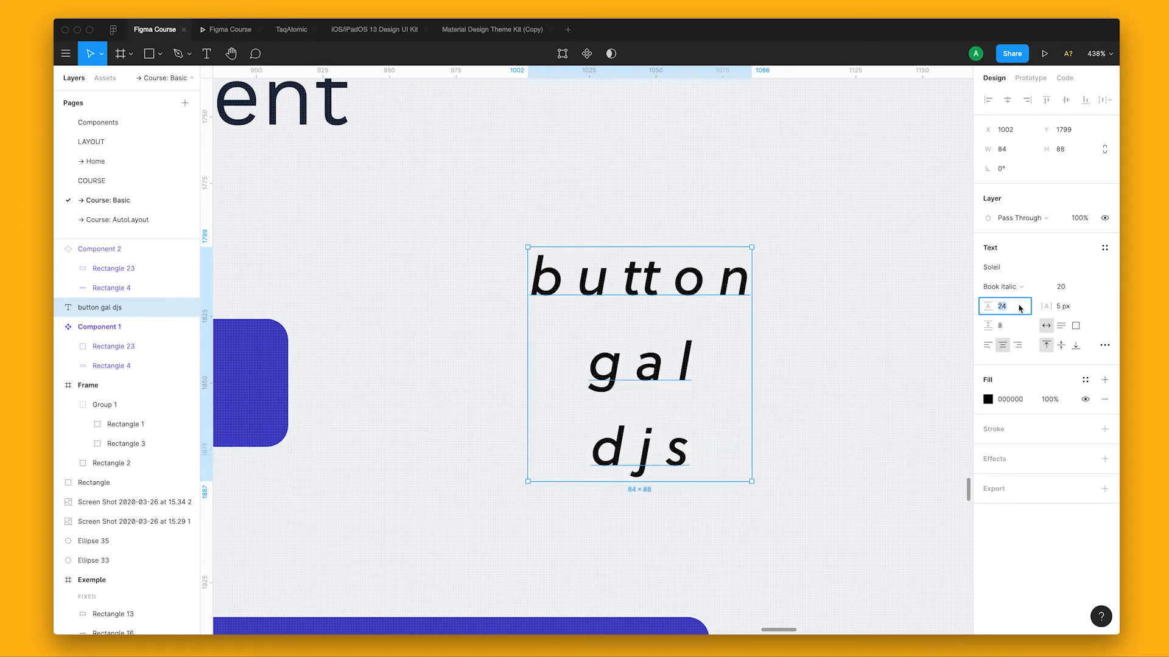
{"action": "key", "text": "Return"}
{"action": "double_click", "coordinate": [719, 286]}
{"action": "key", "text": "super+a"}
{"action": "left_click", "coordinate": [1073, 308]}
{"action": "type", "text": "0"}
{"action": "key", "text": "Return"}
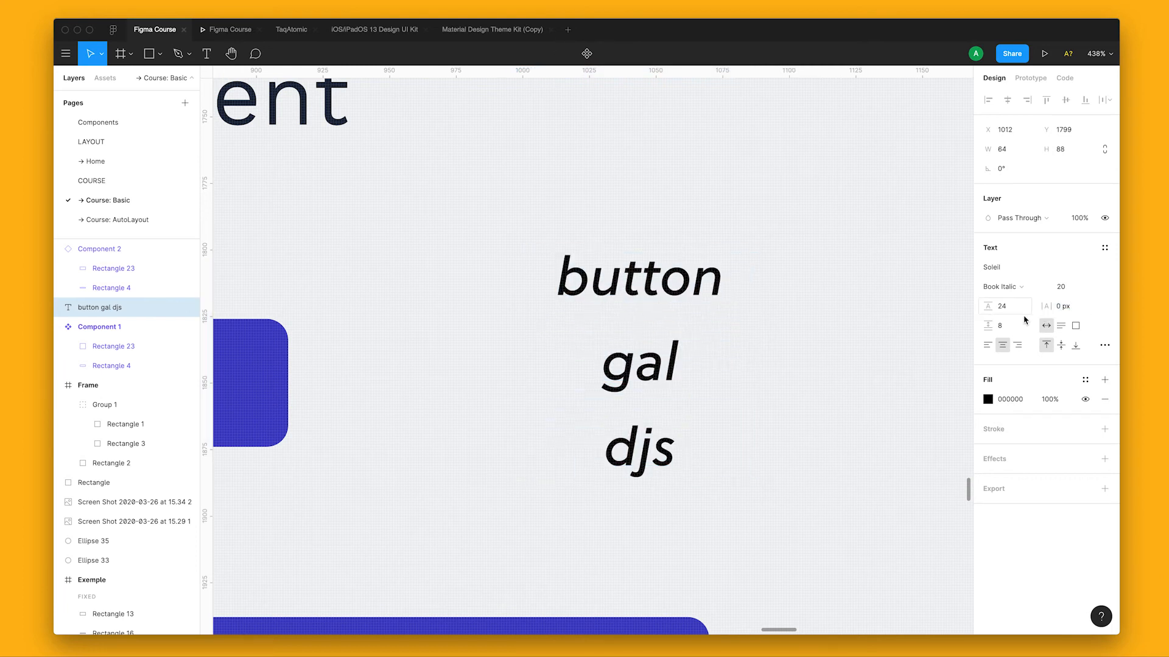
Examine the separate paragraphs of the text block by highlighting the lines "button" and "gal" in turn.
{"action": "double_click", "coordinate": [723, 339]}
{"action": "left_click", "coordinate": [678, 364]}
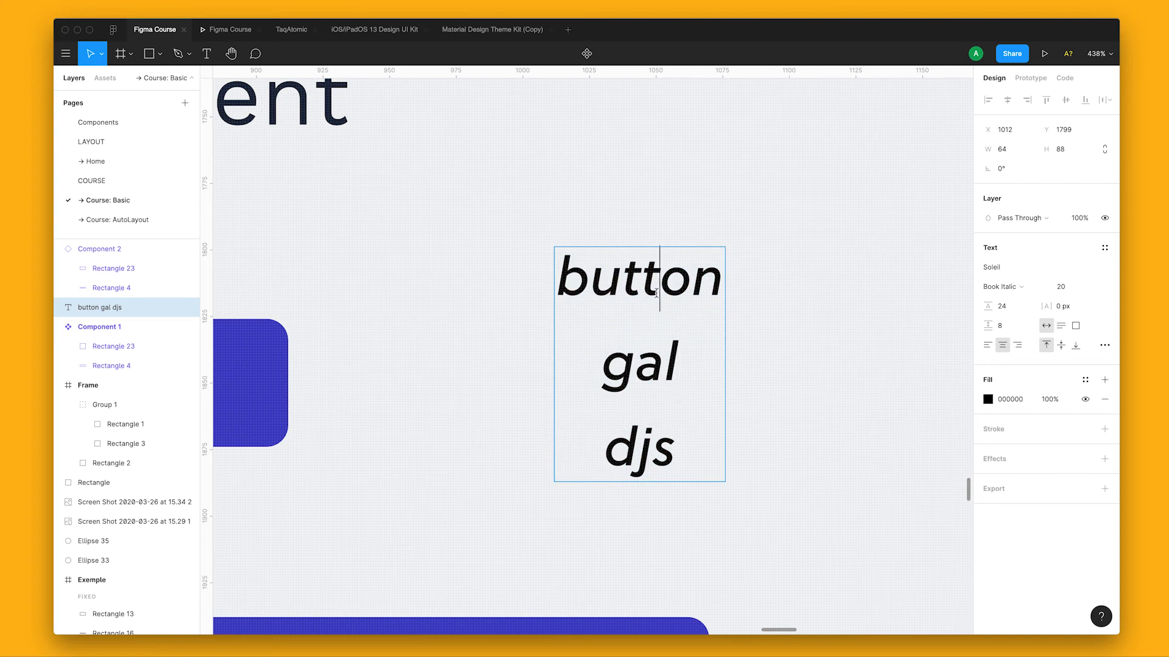
{"action": "double_click", "coordinate": [578, 279]}
{"action": "left_click", "coordinate": [658, 349]}
{"action": "double_click", "coordinate": [658, 349]}
{"action": "left_click", "coordinate": [660, 286]}
{"action": "double_click", "coordinate": [663, 359]}
{"action": "left_click", "coordinate": [644, 368]}
{"action": "double_click", "coordinate": [644, 369]}
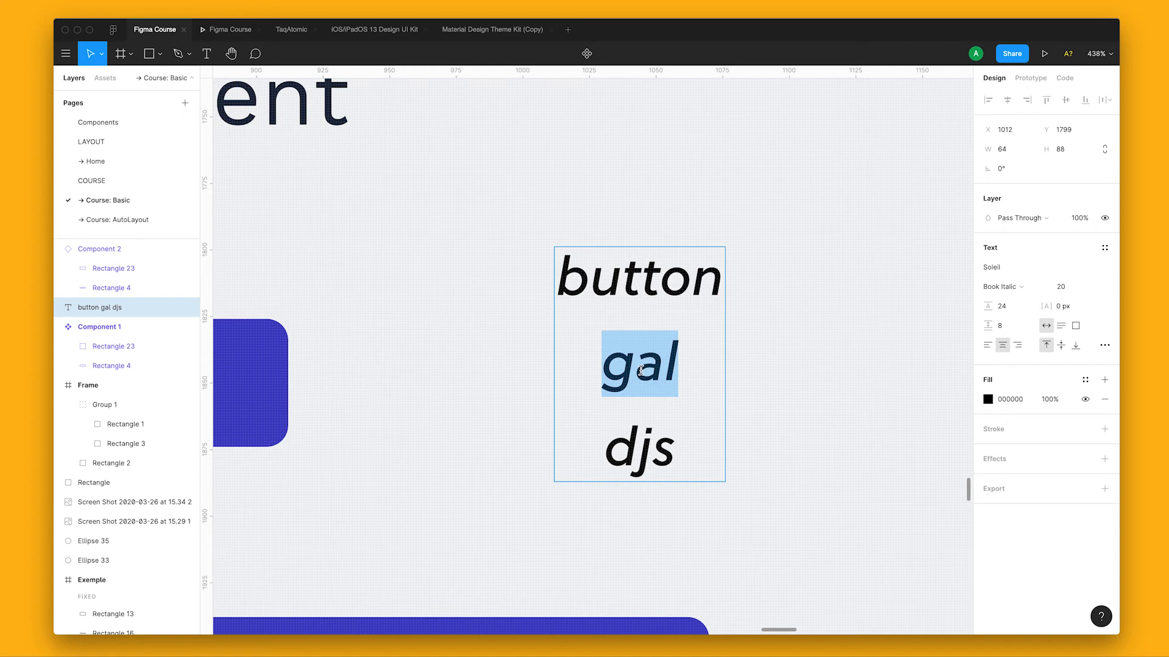
Replace the word "button" with "dksajdjsaldaksjdkasd" and narrow the text box to a width of 136 so the line wraps.
{"action": "left_click", "coordinate": [691, 282]}
{"action": "double_click", "coordinate": [686, 283]}
{"action": "type", "text": "dksajdjsaldaksjdkasd"}
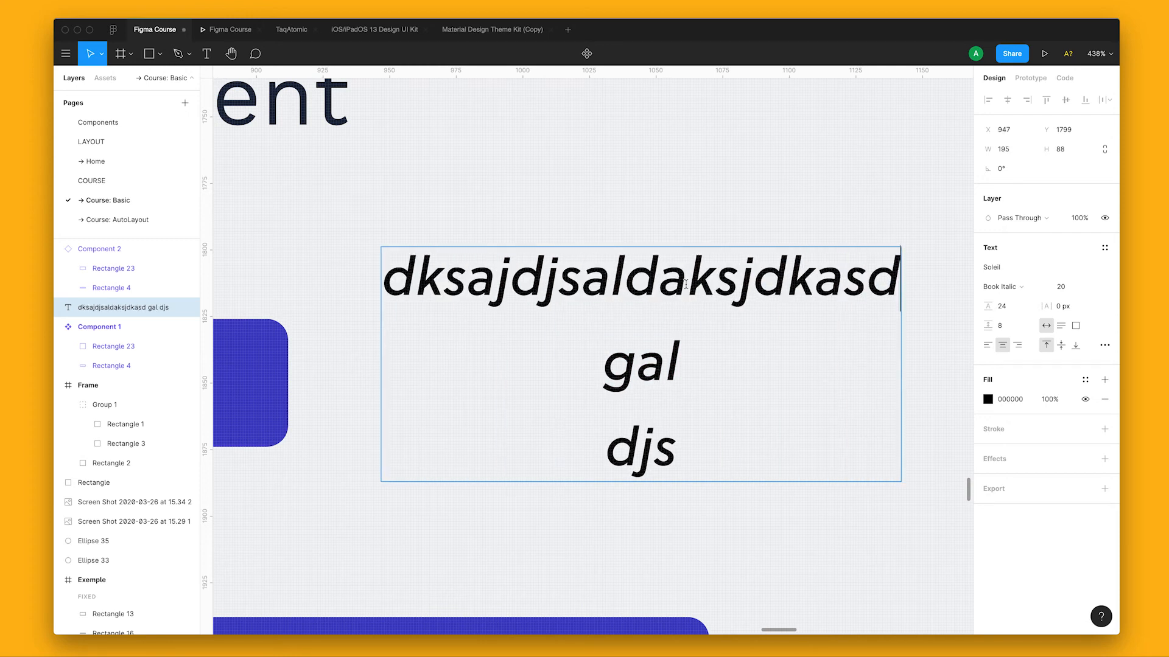
{"action": "key", "text": "Escape"}
{"action": "left_click_drag", "start_coordinate": [900, 341], "coordinate": [744, 349]}
{"action": "scroll", "coordinate": [758, 356], "scroll_direction": "down", "scroll_amount": 2}
{"action": "scroll", "coordinate": [757, 356], "scroll_direction": "left", "scroll_amount": 3}
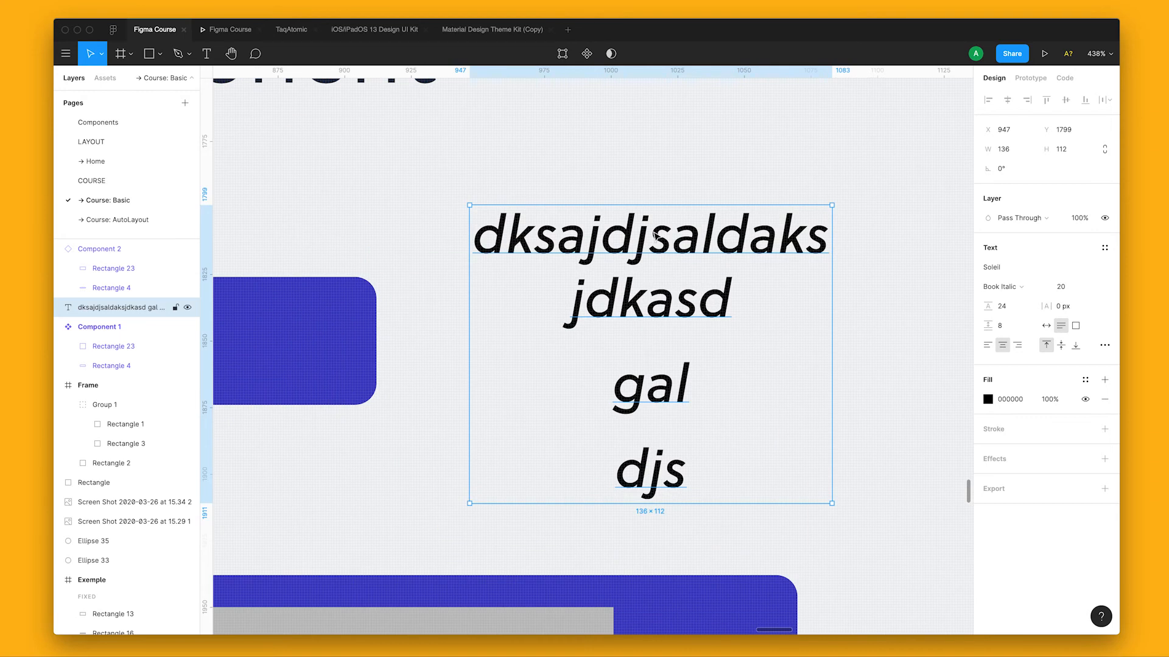
Set the line height of the wrapped text to 24.5 and lower it stepwise to 17.5.
{"action": "left_click", "coordinate": [1004, 306]}
{"action": "type", "text": "24.5"}
{"action": "key", "text": "Return"}
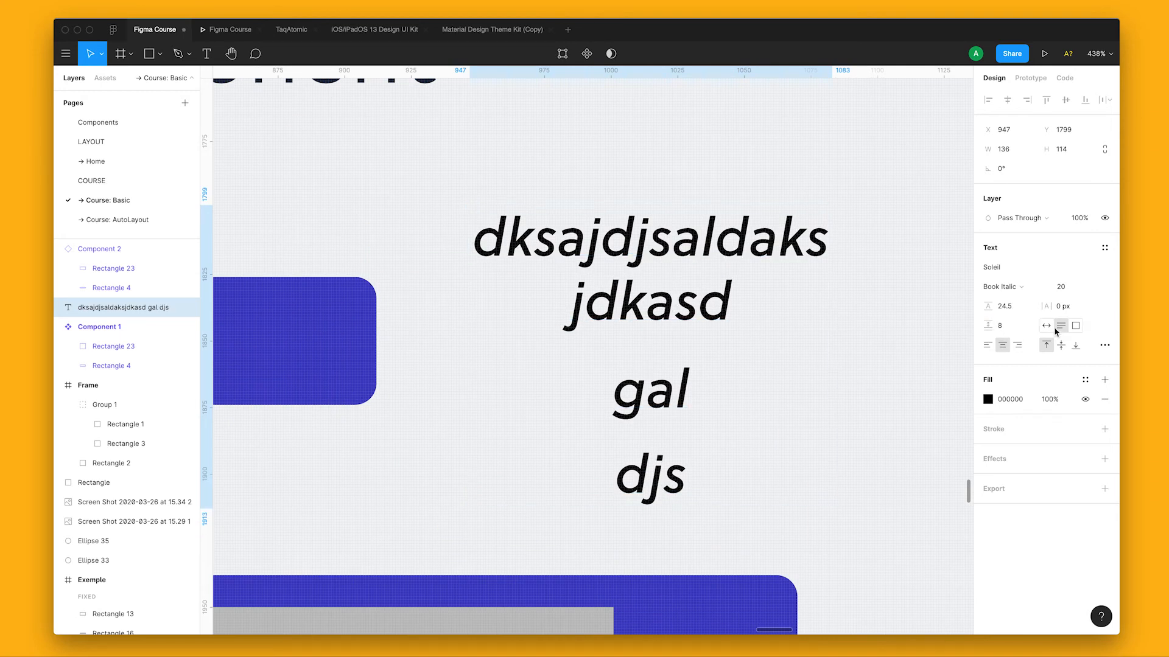
{"action": "key", "text": "Down"}
{"action": "key", "text": "Down"}
{"action": "key", "text": "Down"}
{"action": "key", "text": "Down"}
{"action": "key", "text": "Down"}
{"action": "key", "text": "Down"}
{"action": "key", "text": "Down"}
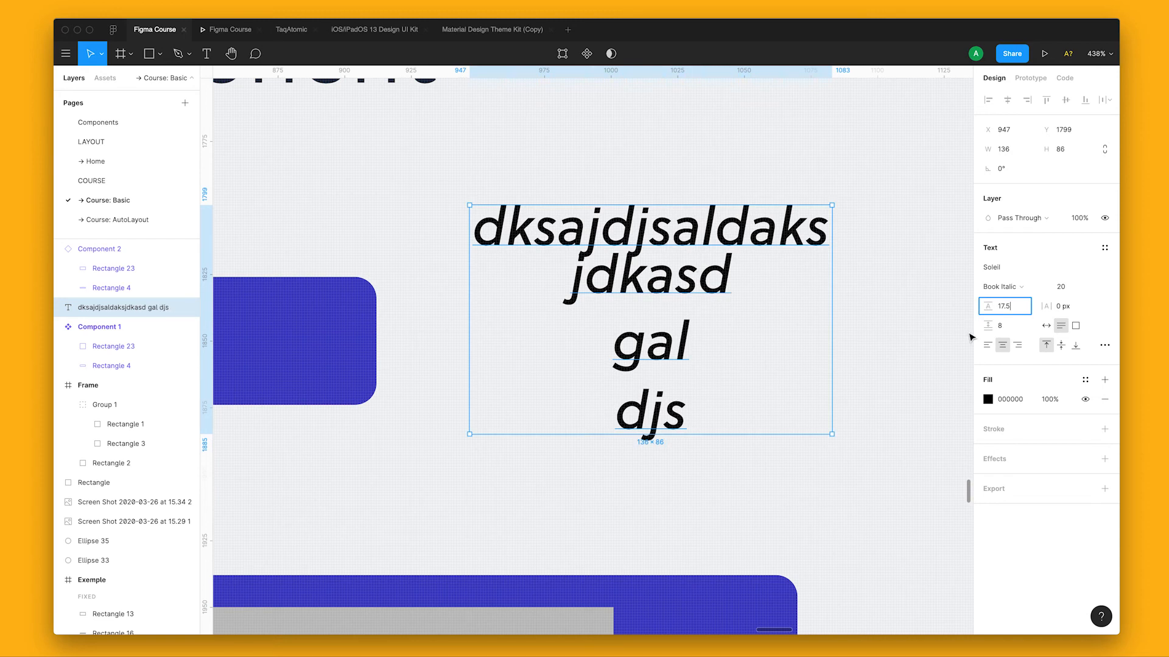
Increase the paragraph spacing of the wrapped text to 13.
{"action": "left_click_drag", "start_coordinate": [992, 332], "coordinate": [997, 331]}
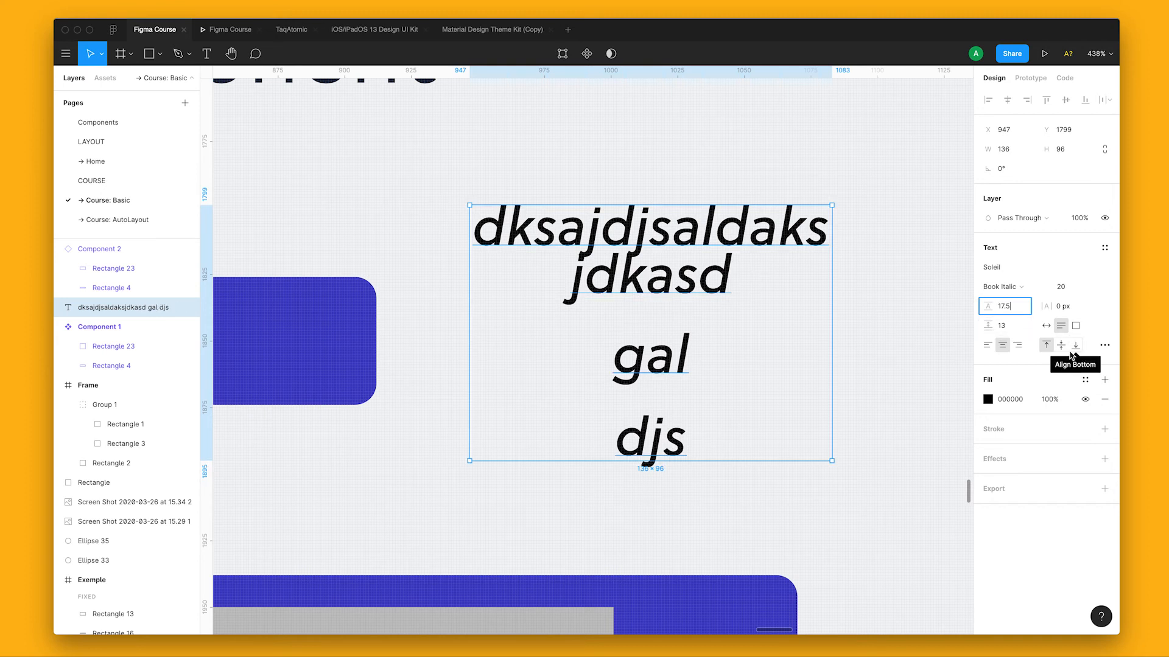
{"action": "key", "text": "Escape"}
{"action": "left_click", "coordinate": [681, 371]}
{"action": "scroll", "coordinate": [681, 371], "scroll_direction": "right", "scroll_amount": 5}
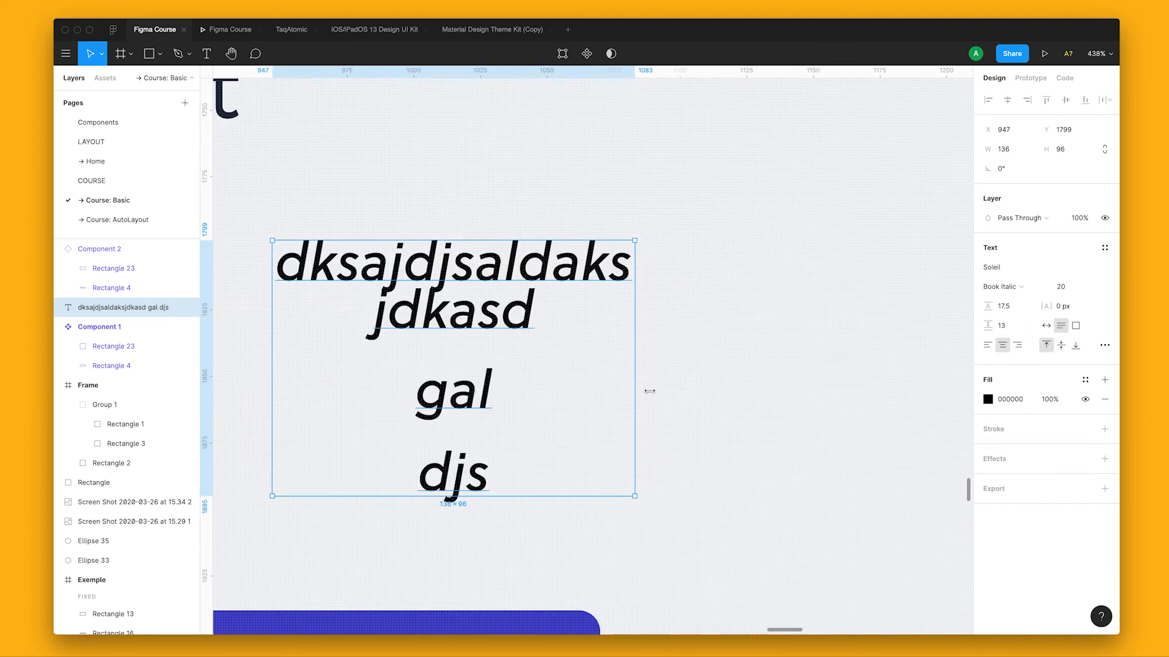
{"action": "key", "text": "t"}
{"action": "left_click", "coordinate": [739, 383]}
{"action": "key", "text": "Escape"}
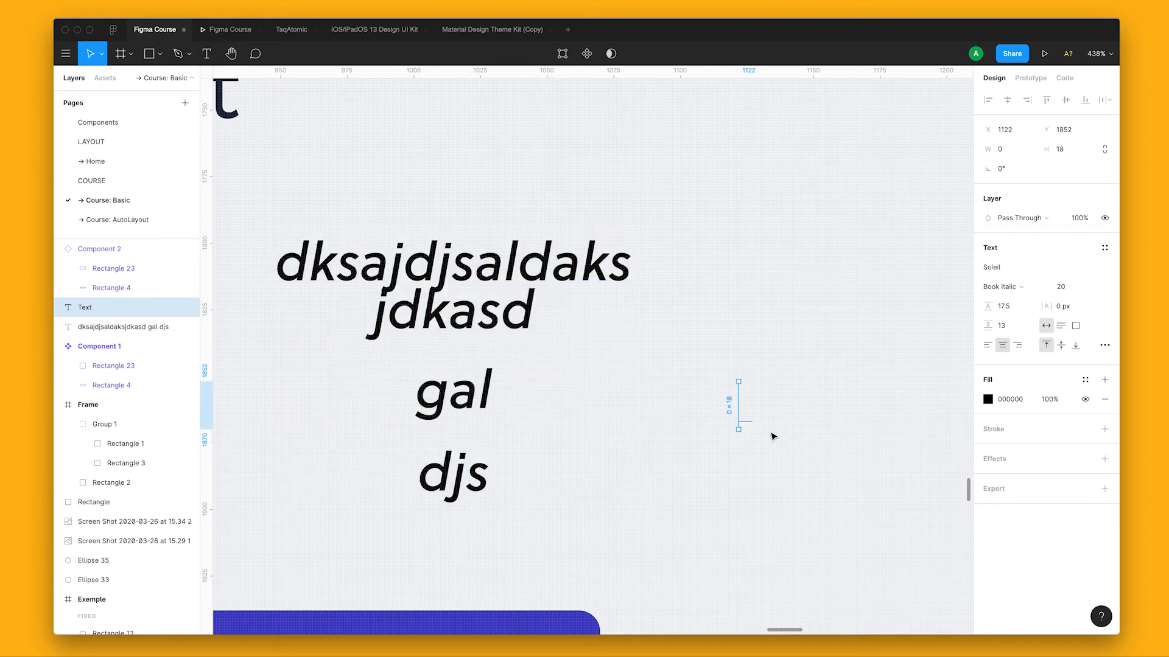
{"action": "key", "text": "Delete"}
Add a new text "faca" in the empty space beside the wrapped text block and left-align it.
{"action": "scroll", "coordinate": [753, 424], "scroll_direction": "down", "scroll_amount": 10}
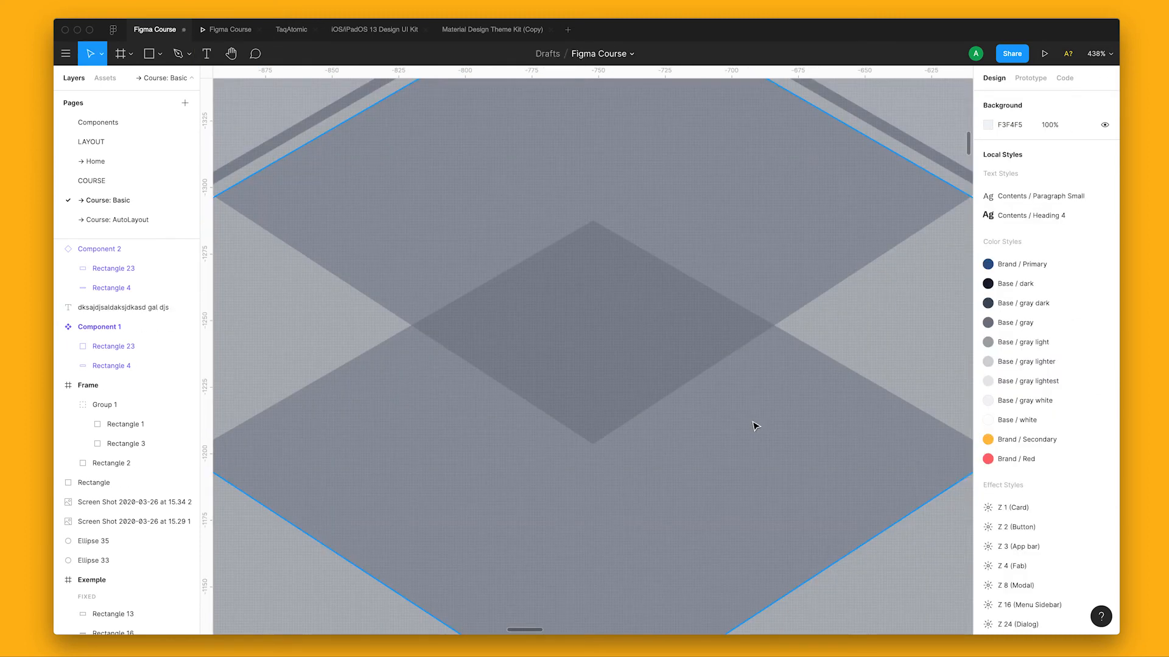
{"action": "scroll", "coordinate": [594, 316], "scroll_direction": "down", "scroll_amount": 10}
{"action": "scroll", "coordinate": [594, 315], "scroll_direction": "right", "scroll_amount": 4}
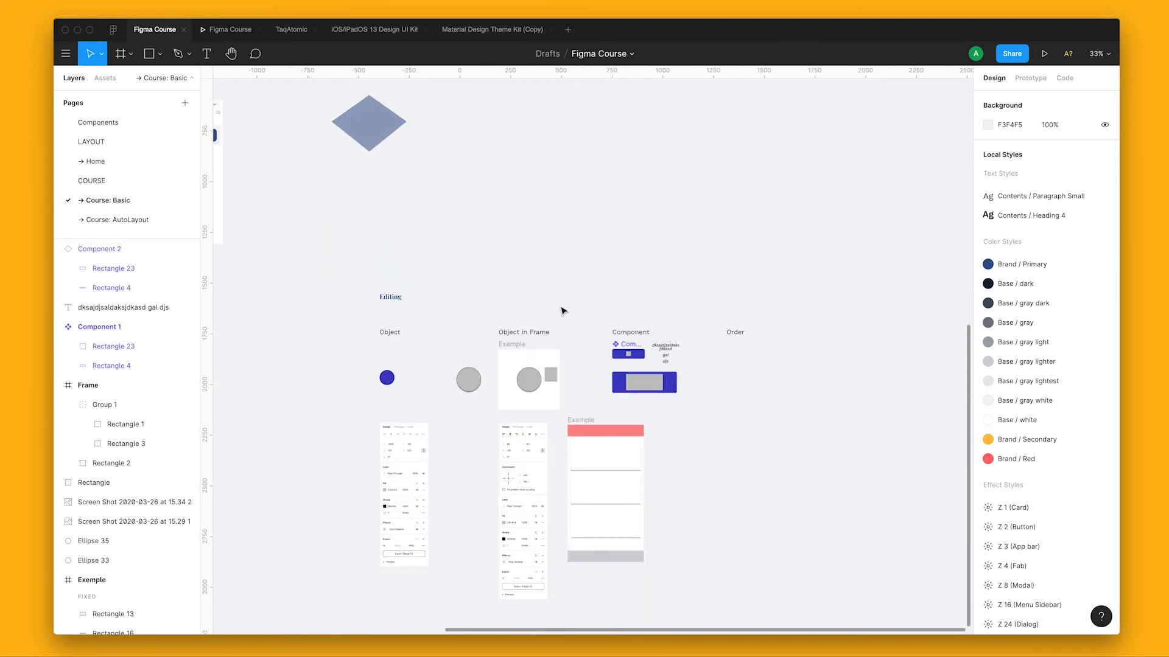
{"action": "scroll", "coordinate": [663, 368], "scroll_direction": "up", "scroll_amount": 10}
{"action": "scroll", "coordinate": [597, 384], "scroll_direction": "right", "scroll_amount": 2}
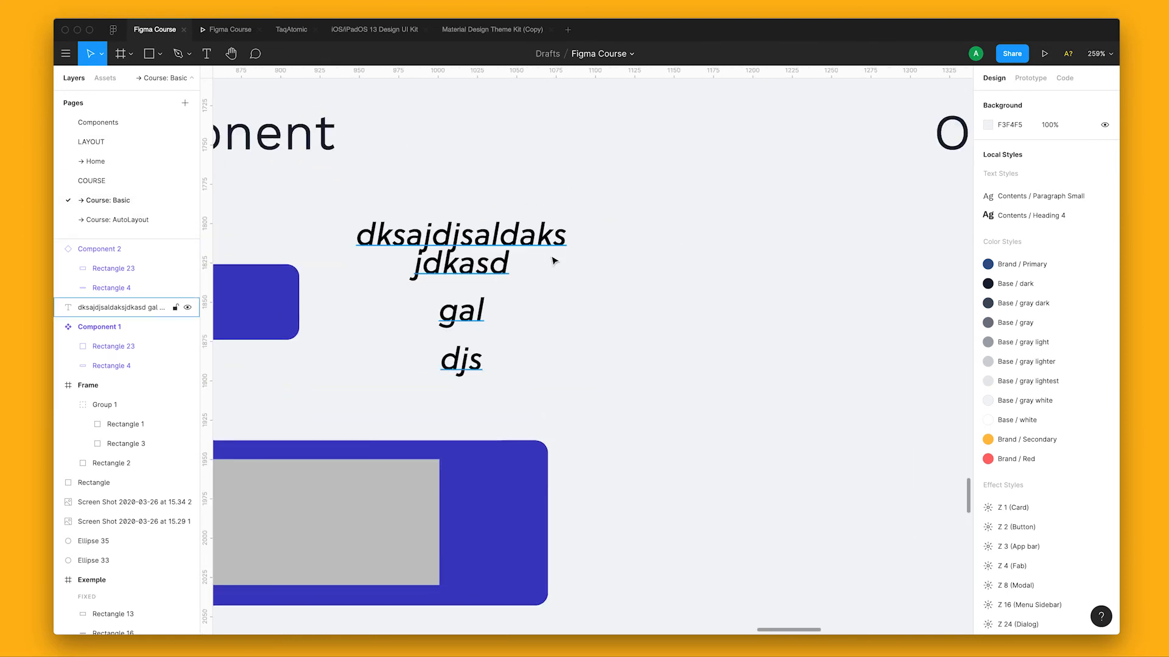
{"action": "left_click", "coordinate": [550, 256]}
{"action": "key", "text": "t"}
{"action": "left_click", "coordinate": [678, 299]}
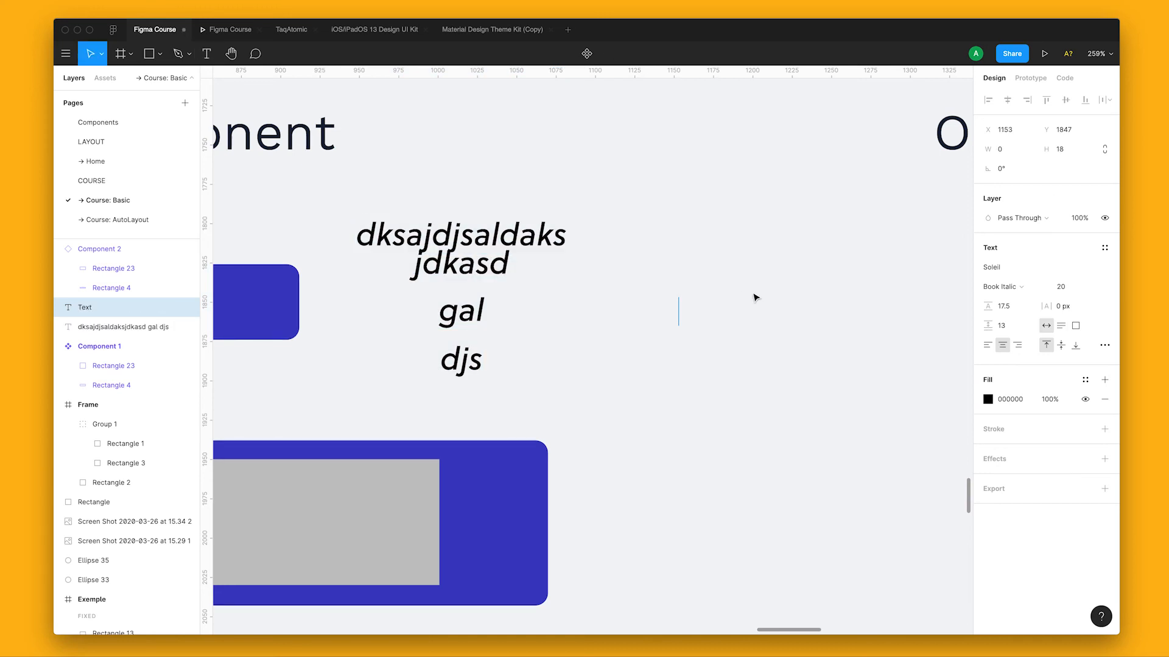
{"action": "type", "text": "faca"}
{"action": "key", "text": "BackSpace"}
{"action": "key", "text": "BackSpace"}
{"action": "type", "text": "ca"}
{"action": "key", "text": "Escape"}
{"action": "left_click", "coordinate": [987, 345]}
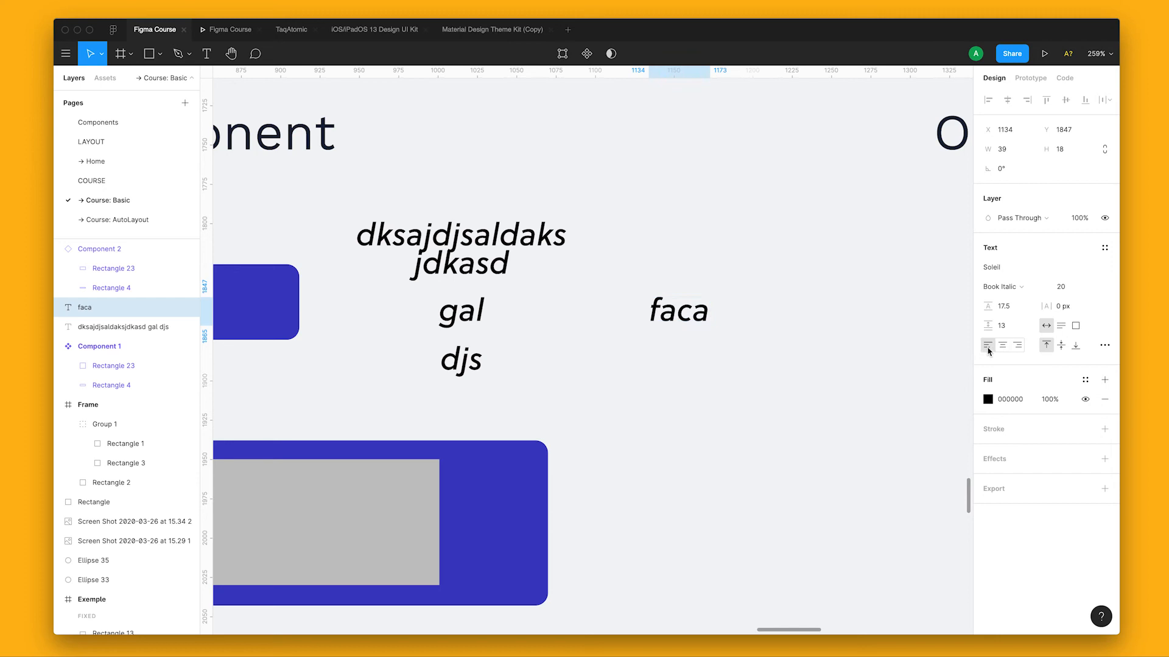
{"action": "scroll", "coordinate": [772, 371], "scroll_direction": "right", "scroll_amount": 2}
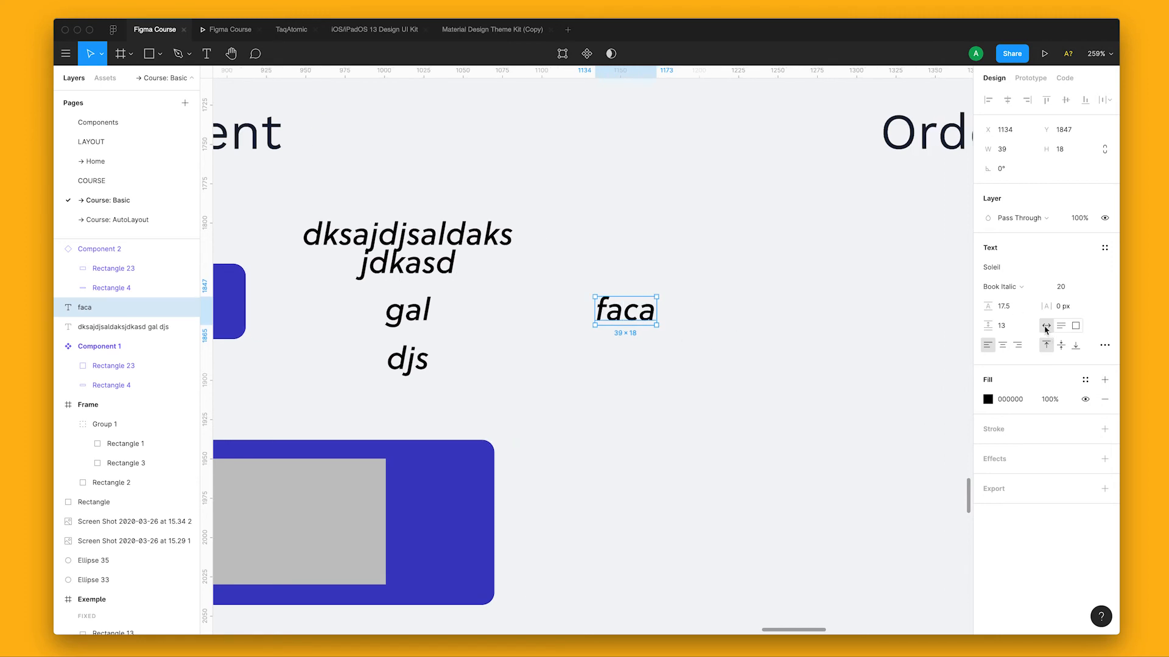
Duplicate "faca" directly below at Y 1874 and extend the copy to "faca de legumes".
{"action": "left_click_drag", "start_coordinate": [639, 318], "coordinate": [638, 355]}
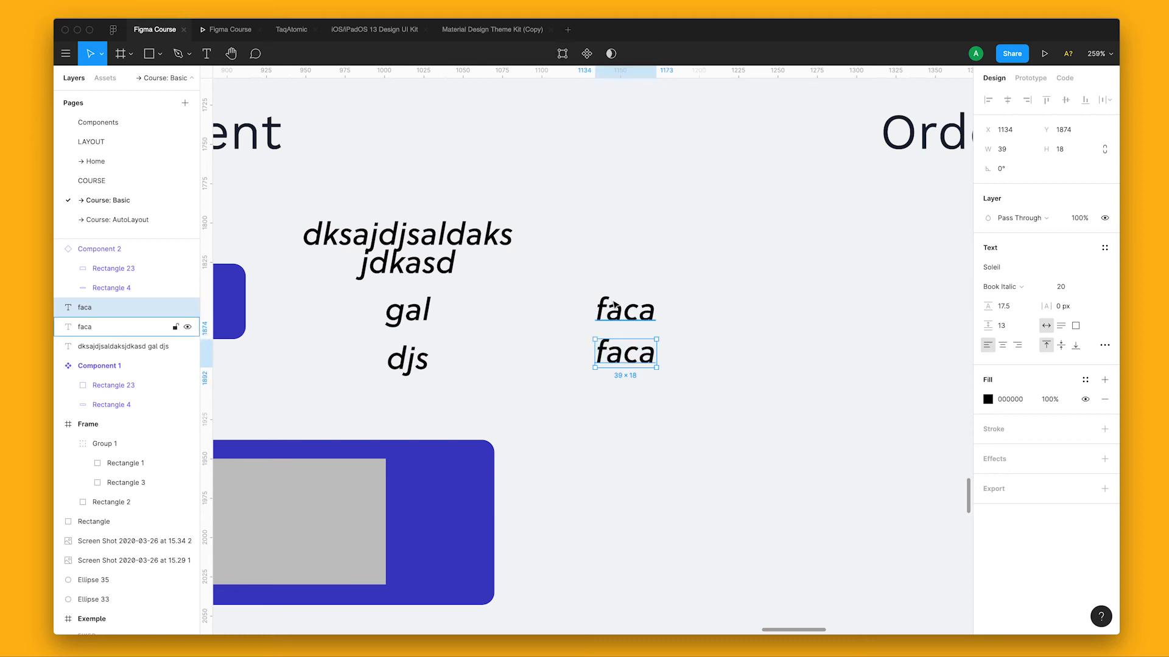
{"action": "left_click", "coordinate": [599, 322]}
{"action": "double_click", "coordinate": [631, 353]}
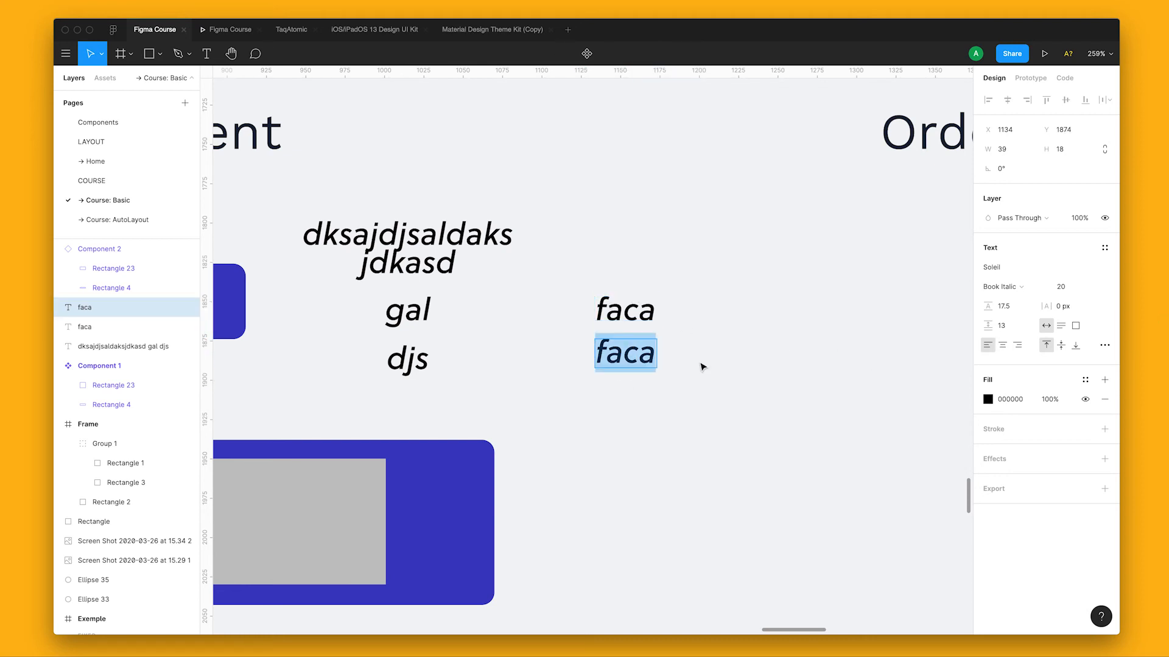
{"action": "key", "text": "Right"}
{"action": "type", "text": "de legumes"}
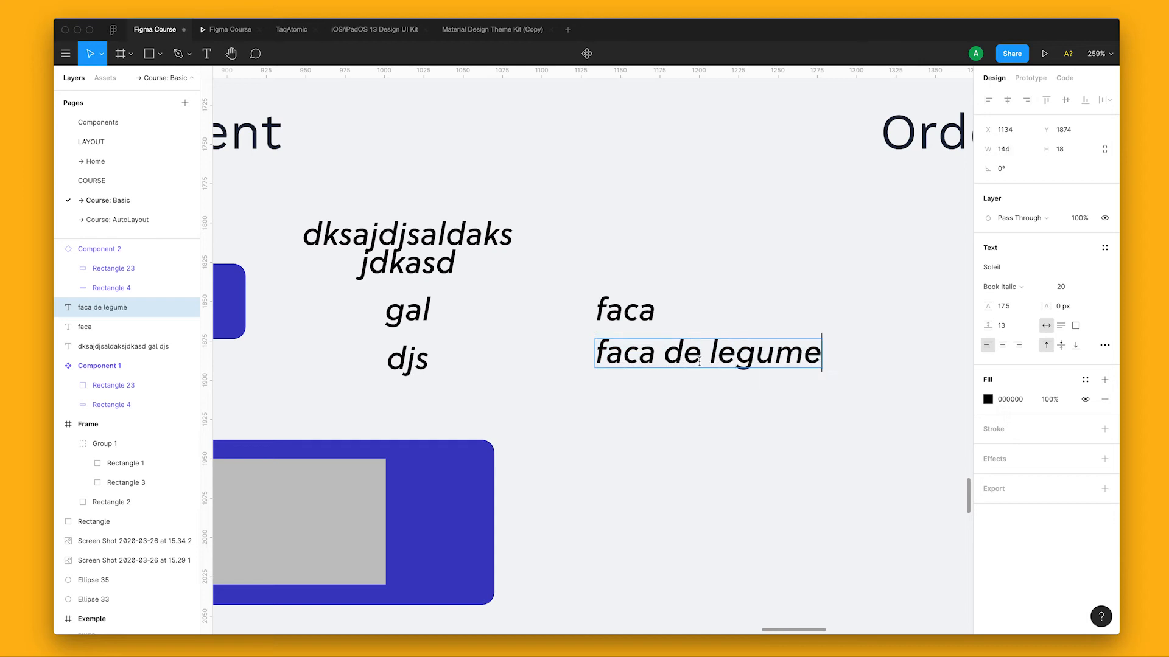
{"action": "left_click", "coordinate": [689, 395]}
Compare the auto-width boxes of "faca" and "faca de legumes" by selecting them alternately.
{"action": "scroll", "coordinate": [706, 393], "scroll_direction": "up", "scroll_amount": 1}
{"action": "left_click_drag", "start_coordinate": [710, 399], "coordinate": [643, 401]}
{"action": "left_click", "coordinate": [563, 309]}
{"action": "left_click", "coordinate": [615, 354]}
{"action": "left_click", "coordinate": [548, 309]}
{"action": "left_click", "coordinate": [610, 359]}
{"action": "left_click", "coordinate": [561, 316]}
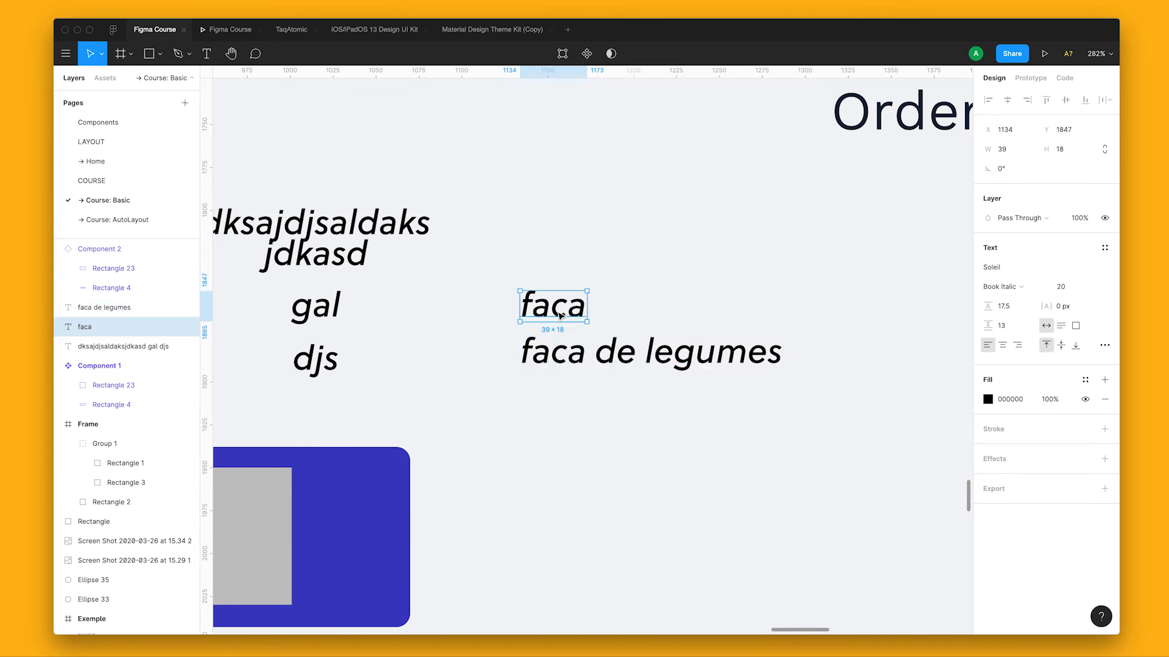
{"action": "left_click", "coordinate": [624, 359]}
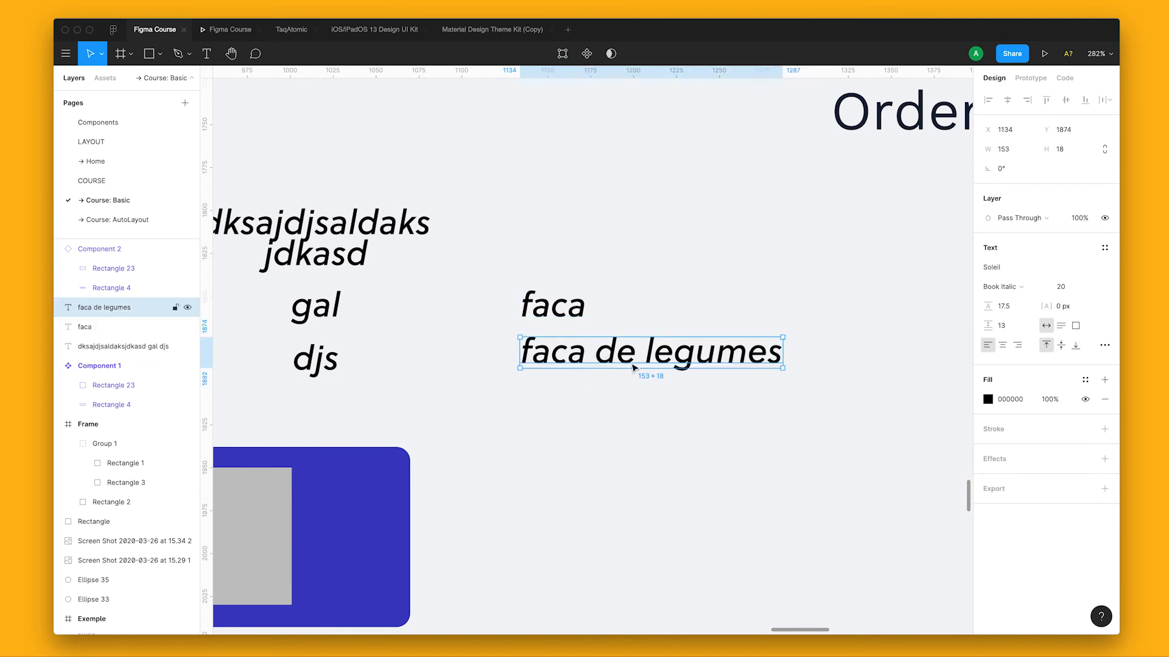
Duplicate "faca de legumes" below at Y 1907, set the copy to auto height, and extend it to "faca de legumes para cortar cenoura".
{"action": "left_click_drag", "start_coordinate": [636, 364], "coordinate": [650, 419]}
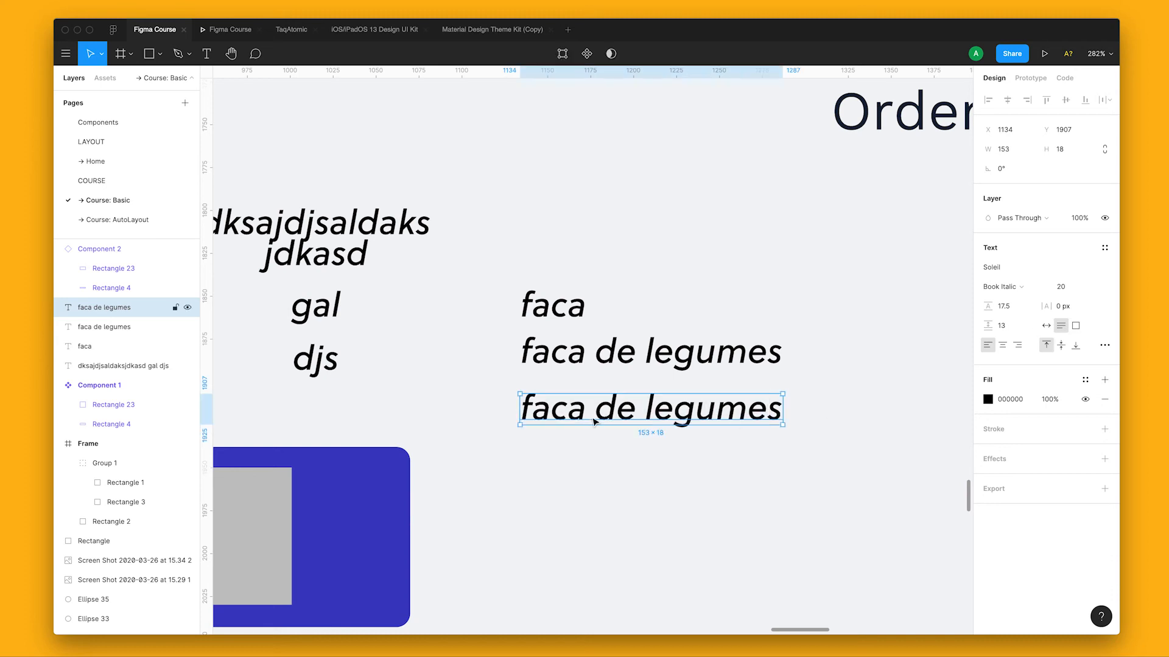
{"action": "double_click", "coordinate": [763, 420]}
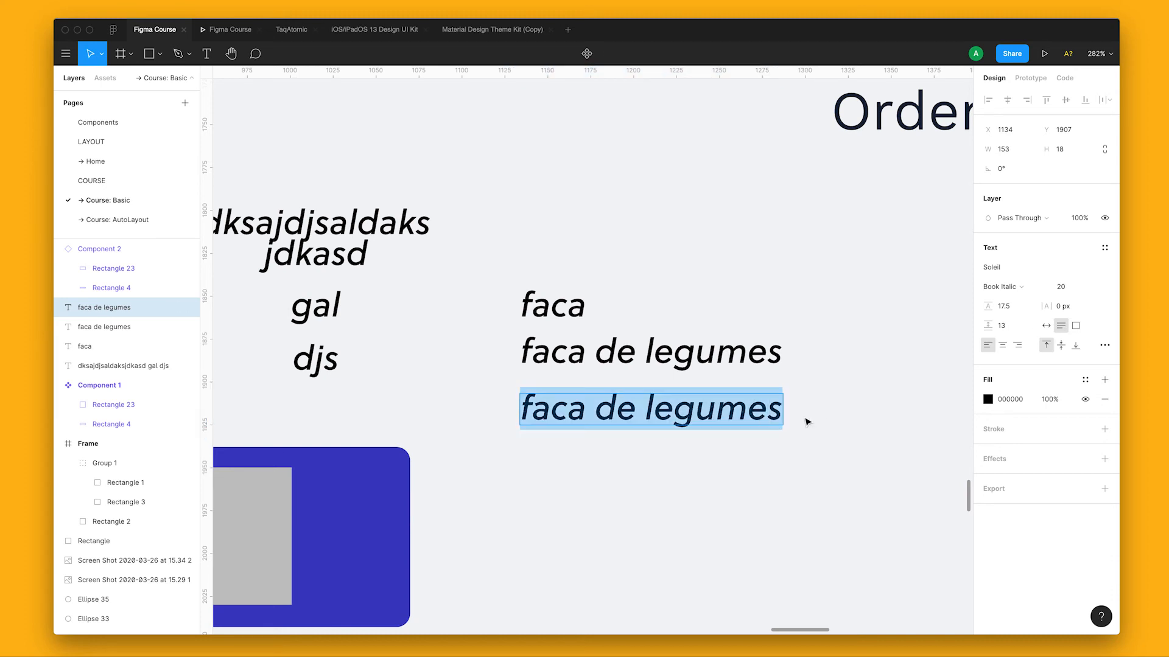
{"action": "key", "text": "Right"}
{"action": "type", "text": "para co"}
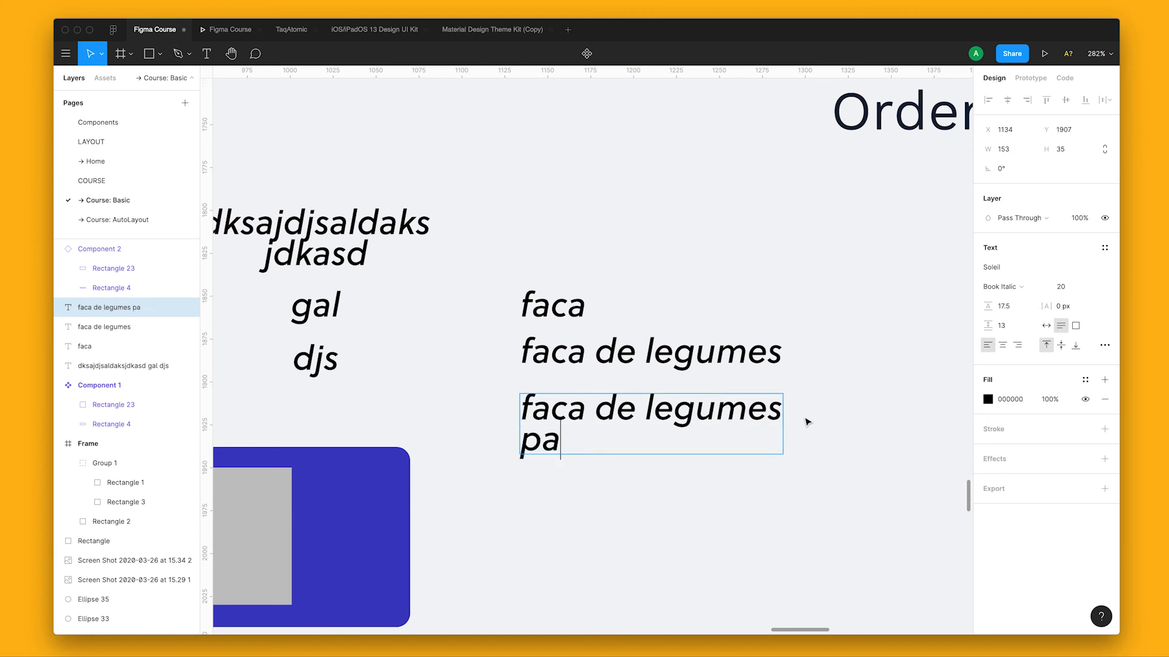
{"action": "type", "text": "rtar "}
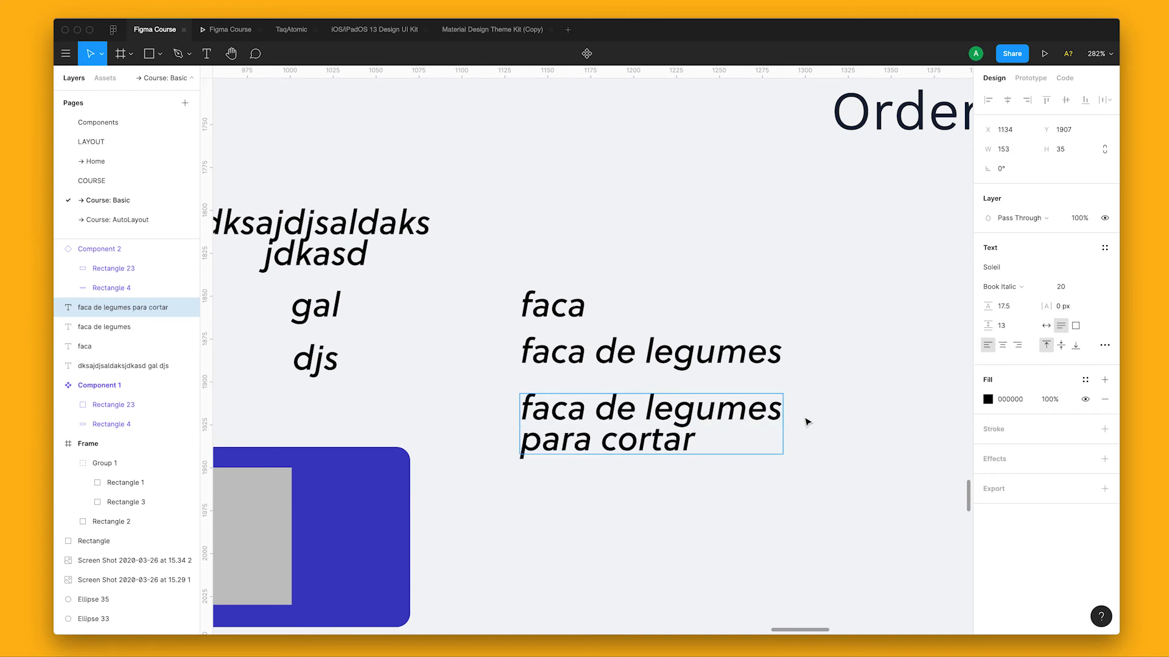
{"action": "type", "text": "cenoura"}
{"action": "key", "text": "Escape"}
{"action": "left_click", "coordinate": [813, 429]}
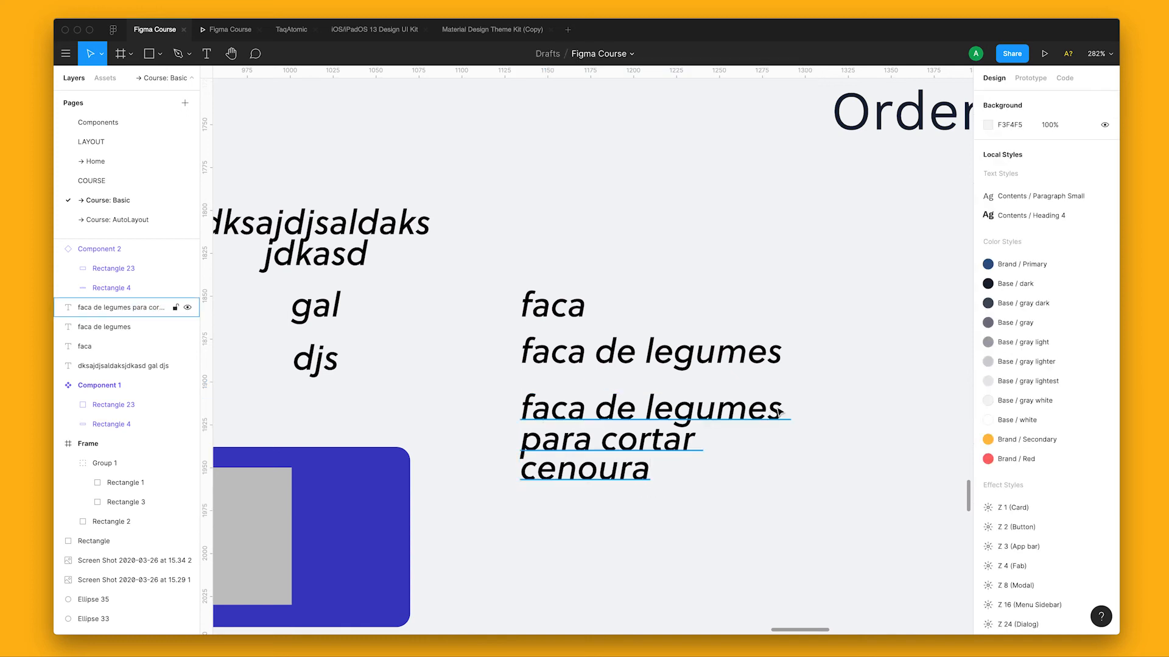
Extend the auto-width text "faca de legumes" to "faca de legumes para cortar".
{"action": "left_click", "coordinate": [763, 451]}
{"action": "key", "text": "Tab"}
{"action": "key", "text": "shift+Tab"}
{"action": "key", "text": "Tab"}
{"action": "key", "text": "shift+Tab"}
{"action": "double_click", "coordinate": [764, 367]}
{"action": "left_click", "coordinate": [790, 362]}
{"action": "double_click", "coordinate": [776, 360]}
{"action": "left_click", "coordinate": [776, 359]}
{"action": "type", "text": "para co"}
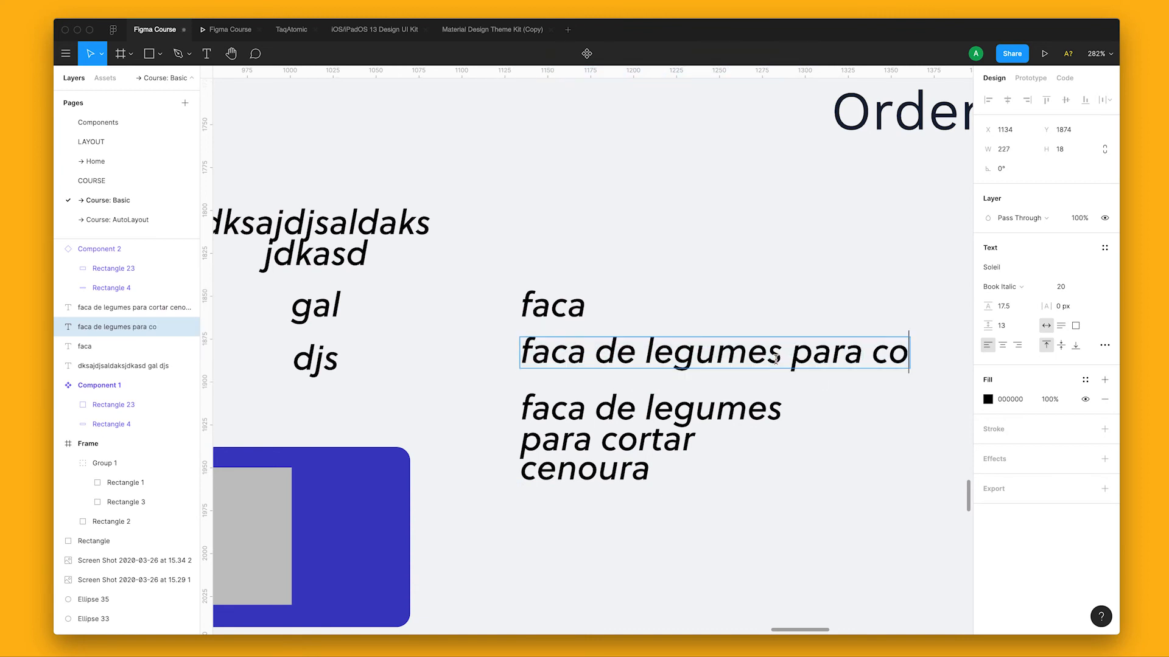
{"action": "type", "text": "rtar"}
{"action": "key", "text": "Escape"}
Duplicate the wrapped "faca de legumes para cortar cenoura" text below at Y 1982 and set the copy to fixed size.
{"action": "scroll", "coordinate": [887, 378], "scroll_direction": "right", "scroll_amount": 3}
{"action": "scroll", "coordinate": [887, 378], "scroll_direction": "down", "scroll_amount": 2}
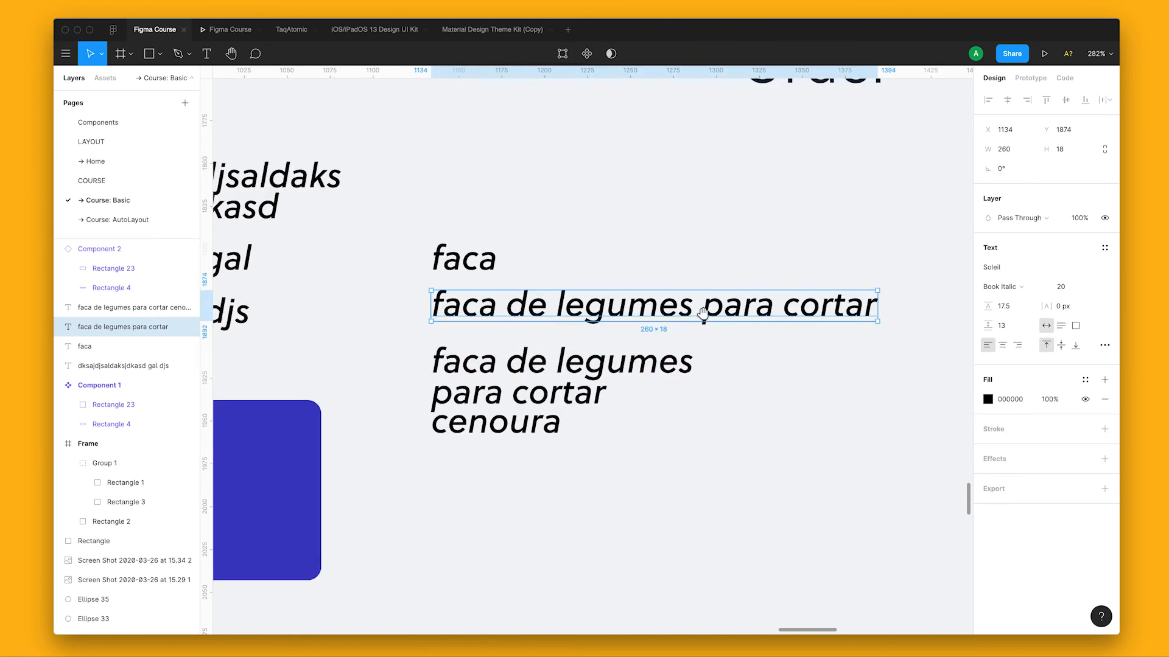
{"action": "left_click", "coordinate": [529, 401]}
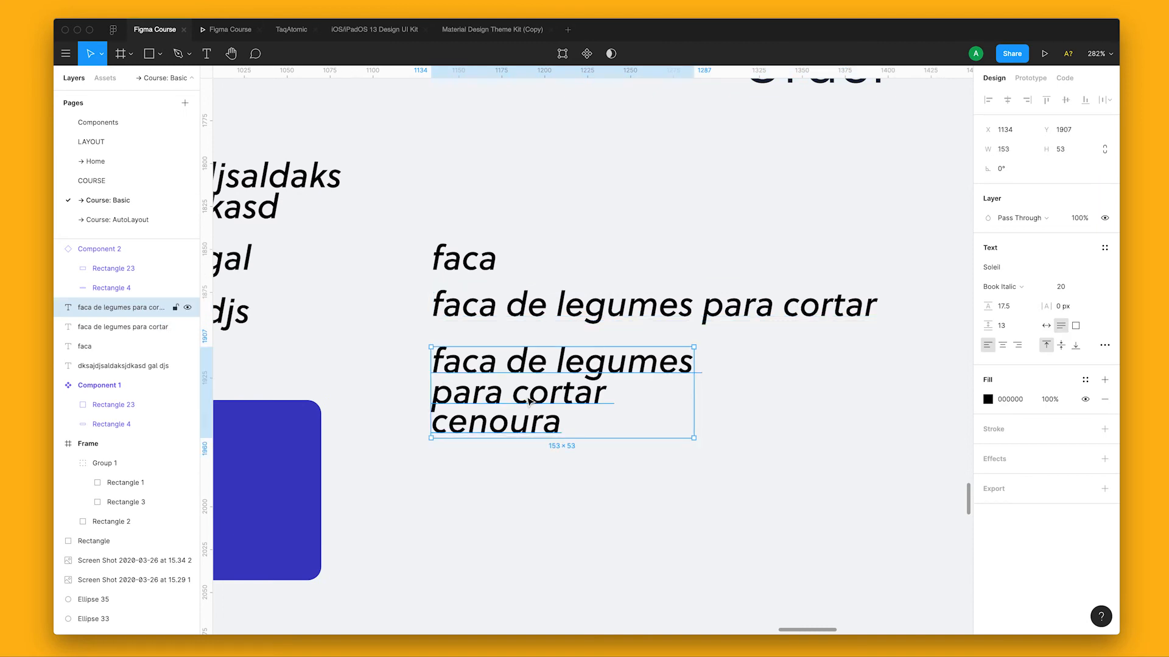
{"action": "scroll", "coordinate": [705, 426], "scroll_direction": "down", "scroll_amount": 2}
{"action": "scroll", "coordinate": [704, 426], "scroll_direction": "left", "scroll_amount": 2}
{"action": "left_click_drag", "start_coordinate": [616, 361], "coordinate": [616, 467]}
{"action": "left_click", "coordinate": [1075, 325]}
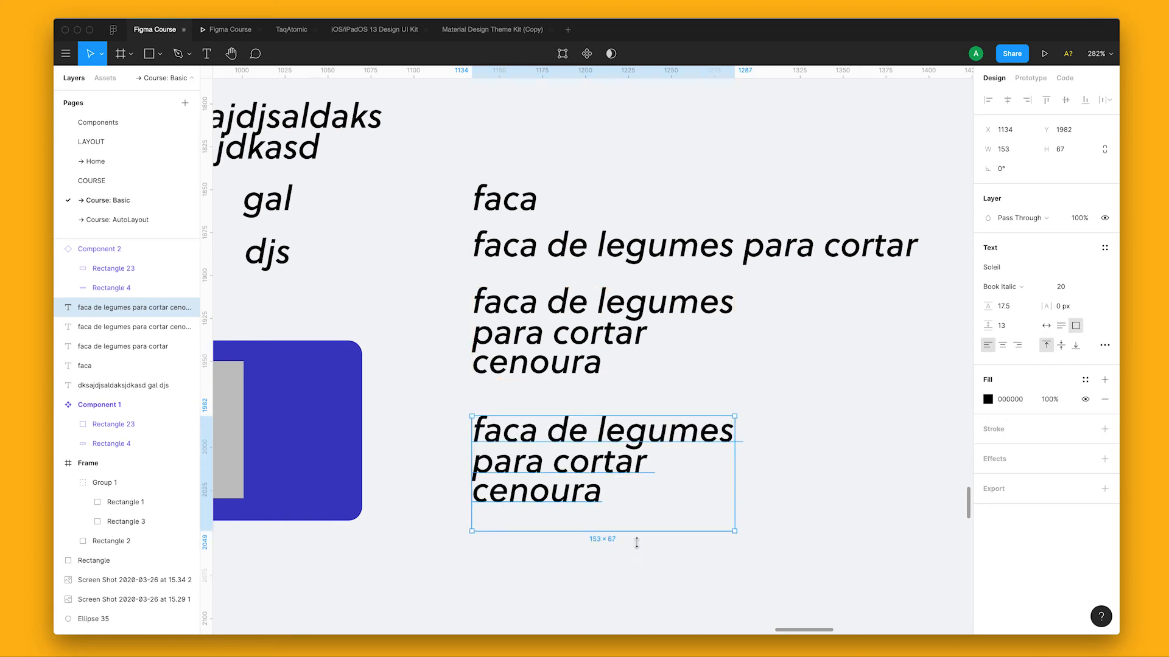
Stretch the auto-height "faca de legumes para cortar cenoura" text at Y 1907 to a height of 68 and return it to auto height.
{"action": "left_click", "coordinate": [616, 369]}
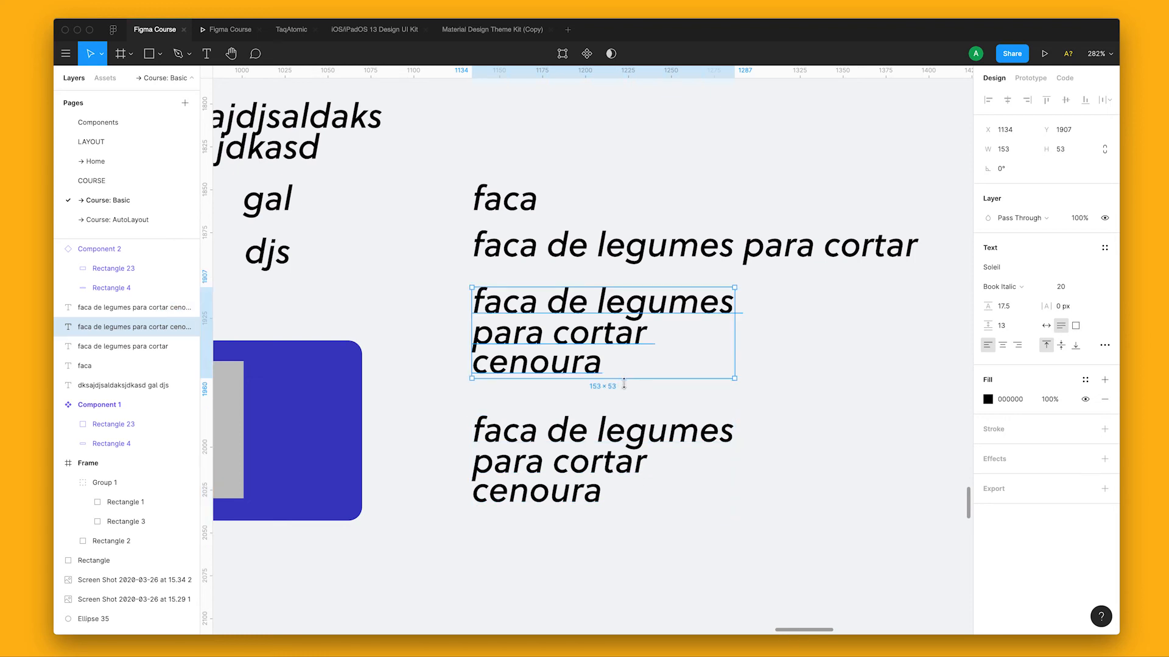
{"action": "left_click_drag", "start_coordinate": [655, 379], "coordinate": [655, 404]}
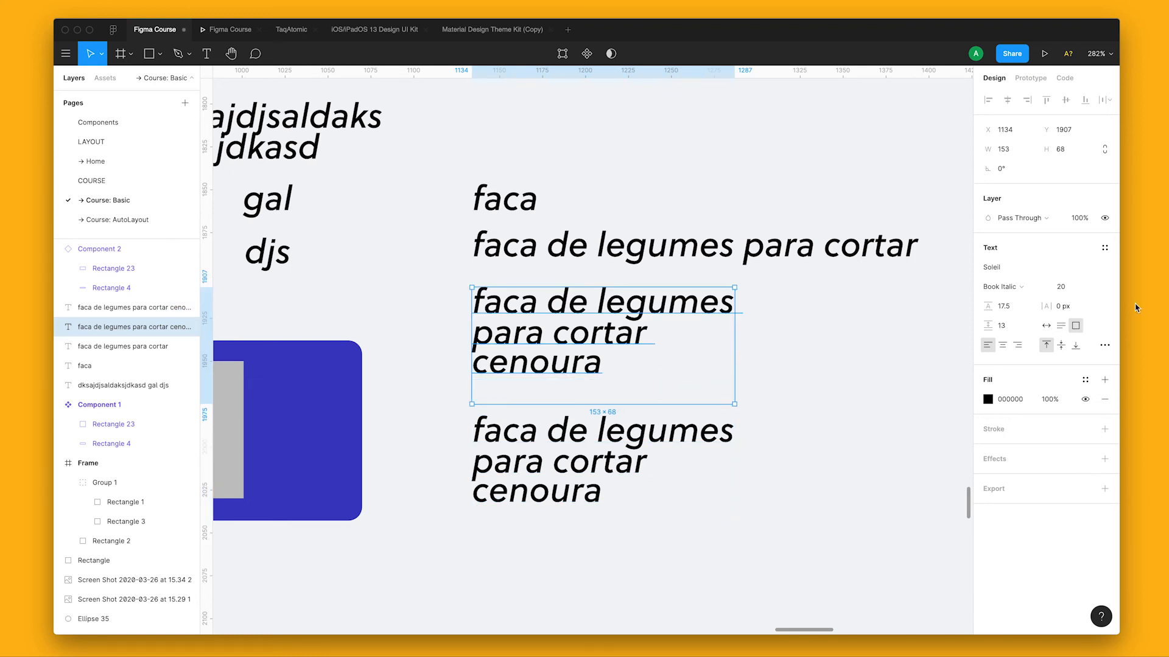
{"action": "left_click", "coordinate": [1061, 326]}
Stretch the fixed-size text at Y 1982 to a height of 82 and append the lines "dasdasd", "dasdasd", "dasd" and "asd".
{"action": "left_click", "coordinate": [610, 502]}
{"action": "left_click_drag", "start_coordinate": [605, 527], "coordinate": [634, 556]}
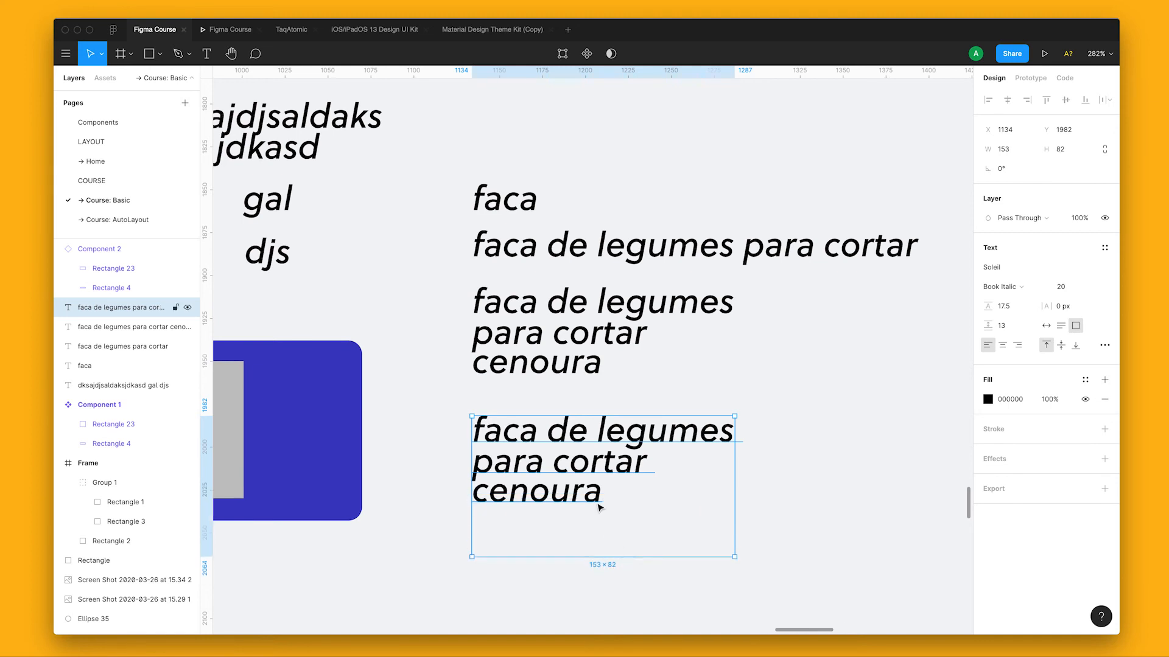
{"action": "double_click", "coordinate": [626, 505]}
{"action": "key", "text": "Return"}
{"action": "type", "text": "dasdasd"}
{"action": "key", "text": "Return"}
{"action": "type", "text": "dasdasd"}
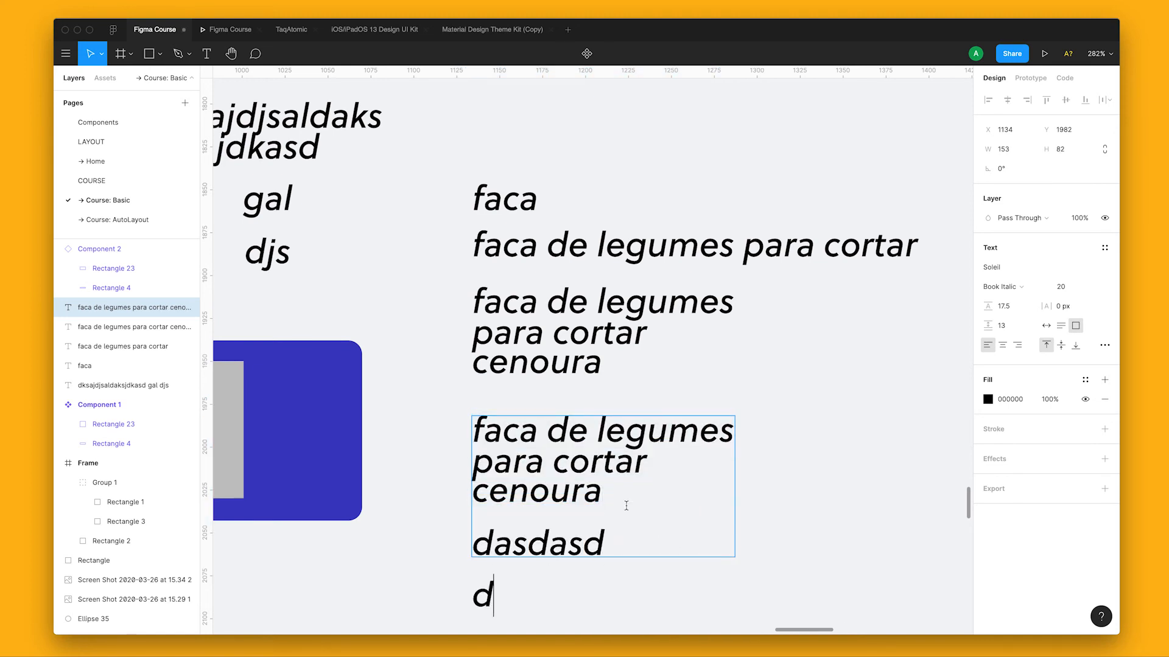
{"action": "key", "text": "Return"}
{"action": "type", "text": "dasd"}
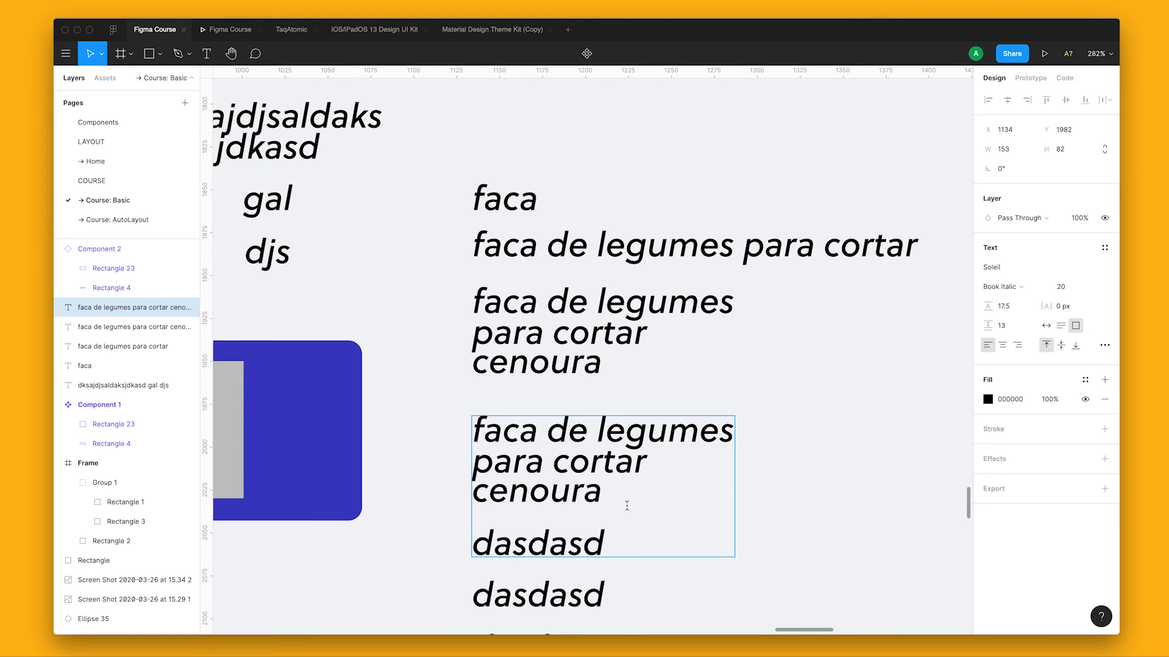
{"action": "key", "text": "Escape"}
{"action": "left_click", "coordinate": [795, 563]}
Extend the fixed-size text box with the "dasdasd" lines to a height of 136 and switch it to auto height.
{"action": "left_click", "coordinate": [601, 460]}
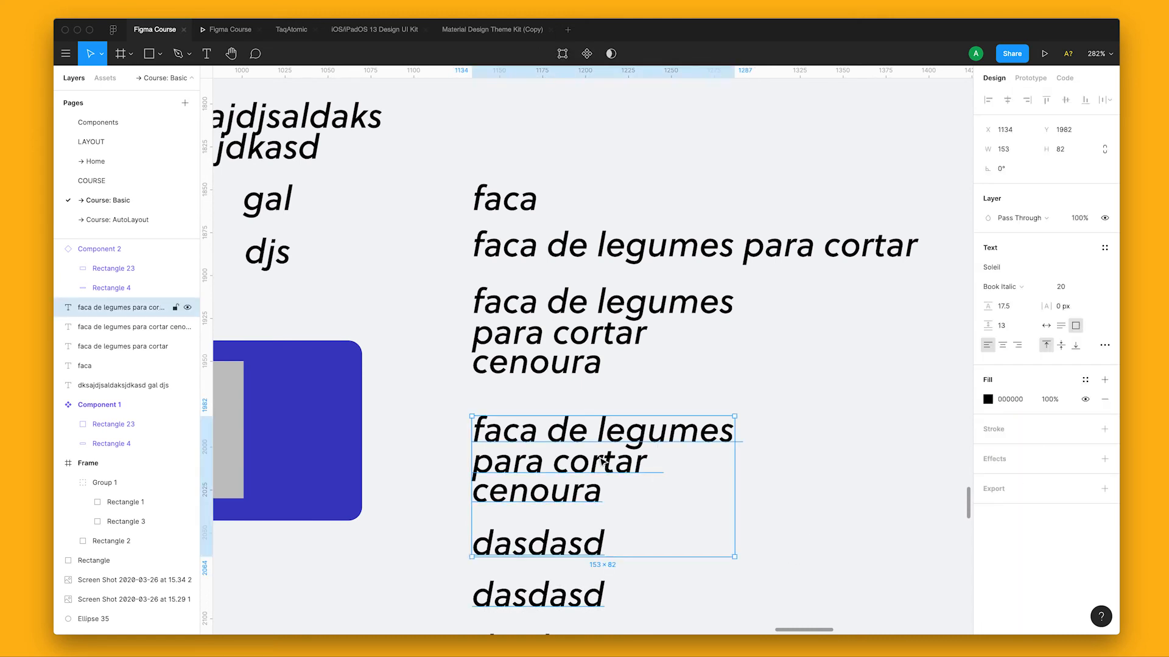
{"action": "scroll", "coordinate": [796, 420], "scroll_direction": "down", "scroll_amount": 5}
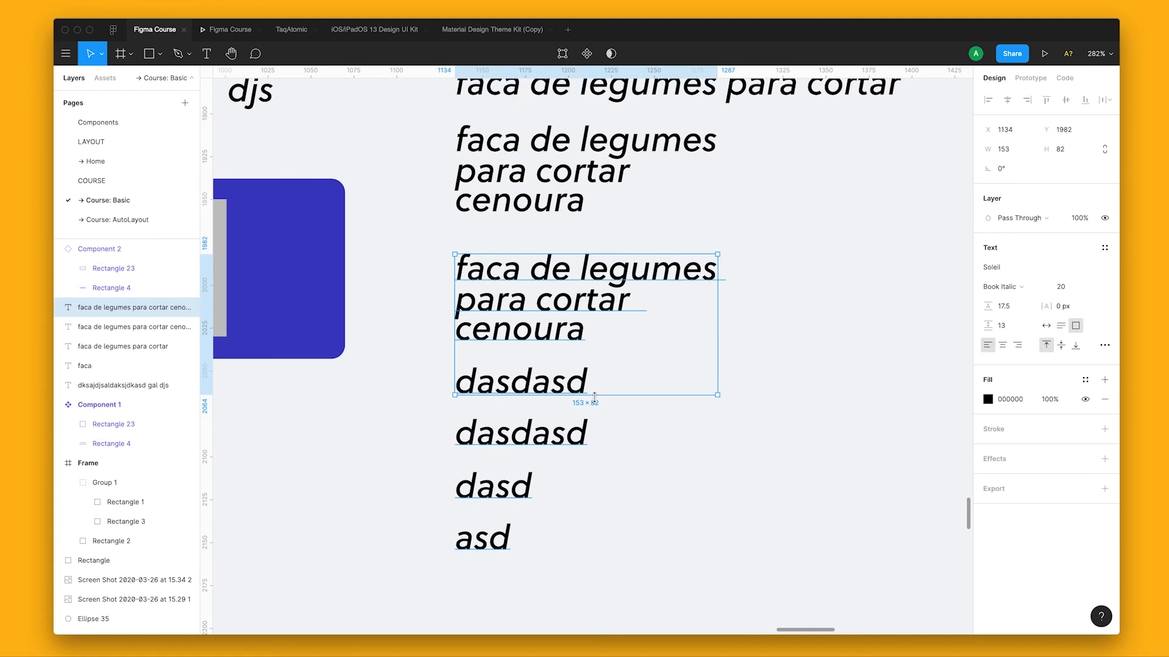
{"action": "left_click_drag", "start_coordinate": [596, 395], "coordinate": [595, 488]}
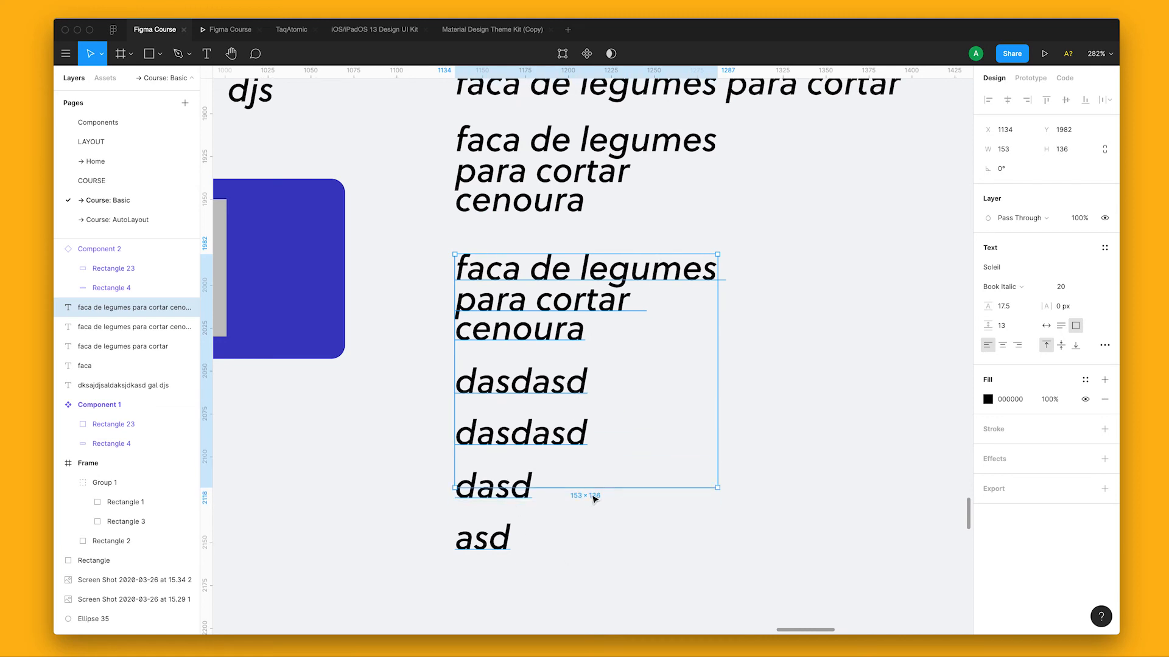
{"action": "left_click", "coordinate": [1061, 325]}
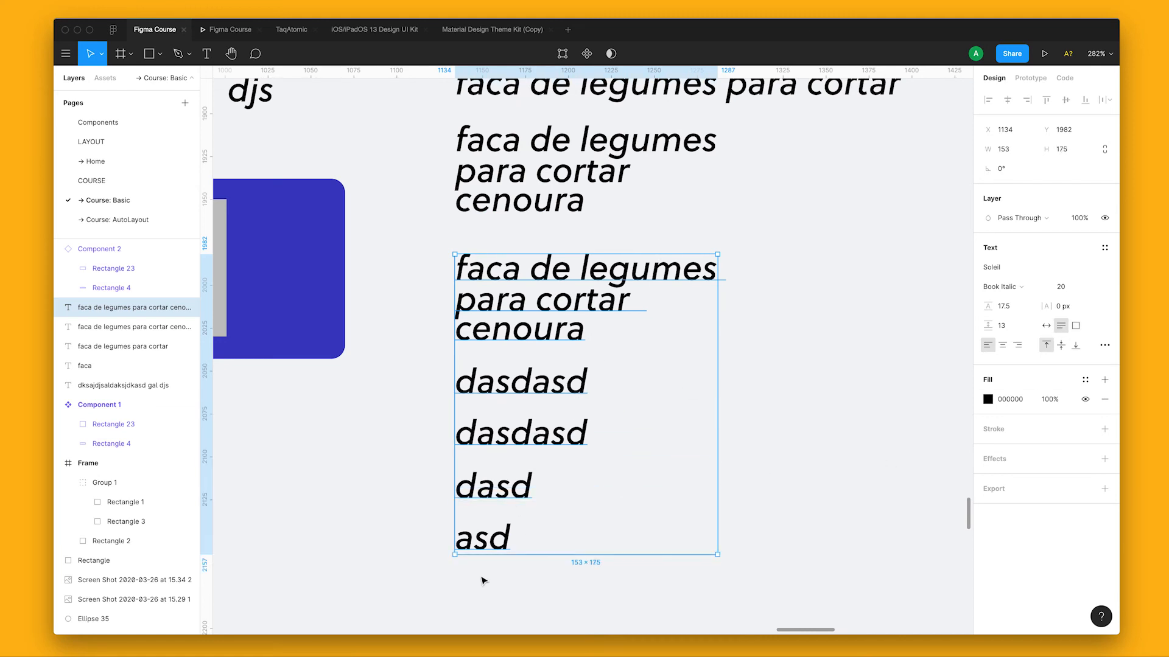
Shrink the auto-height text box to a height of 97, shorter than its text, and reselect it to compare the overflow.
{"action": "left_click_drag", "start_coordinate": [585, 559], "coordinate": [645, 421]}
{"action": "left_click", "coordinate": [822, 437]}
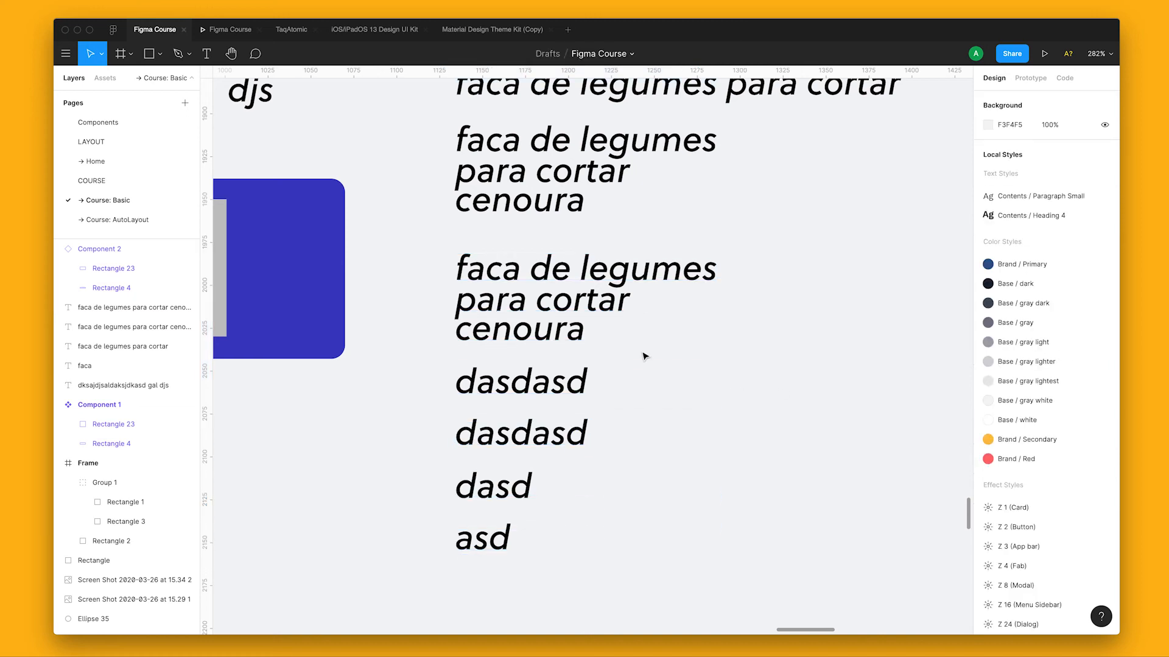
{"action": "left_click", "coordinate": [639, 307]}
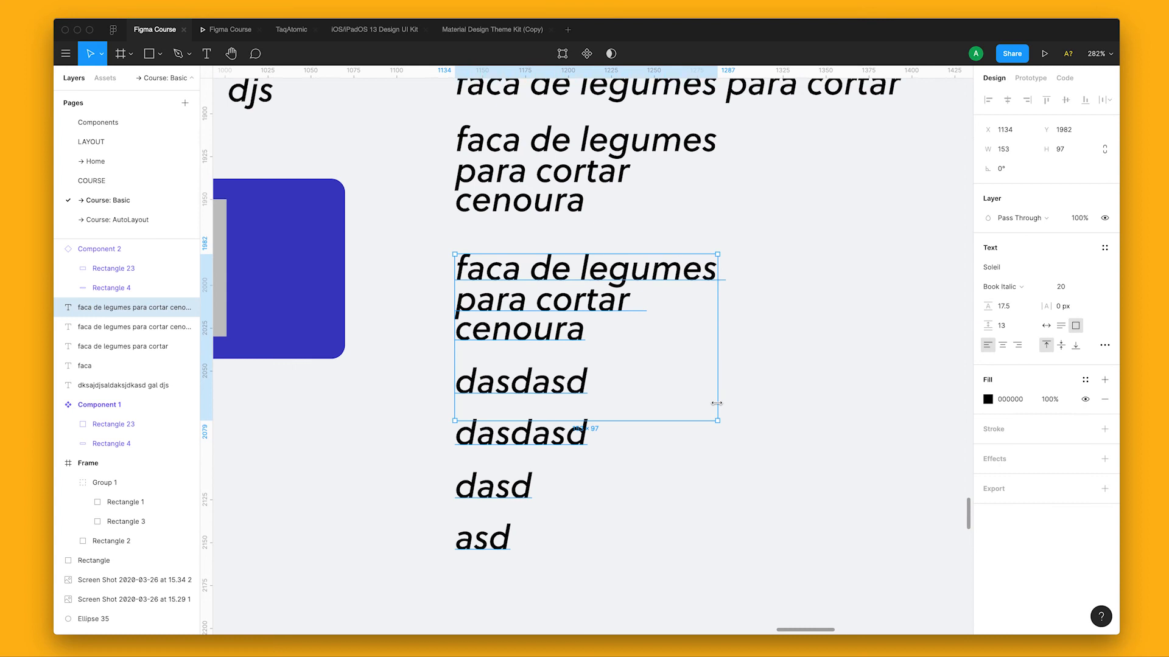
{"action": "scroll", "coordinate": [690, 399], "scroll_direction": "down", "scroll_amount": 5}
{"action": "scroll", "coordinate": [749, 457], "scroll_direction": "up", "scroll_amount": 2}
{"action": "scroll", "coordinate": [705, 465], "scroll_direction": "right", "scroll_amount": 2}
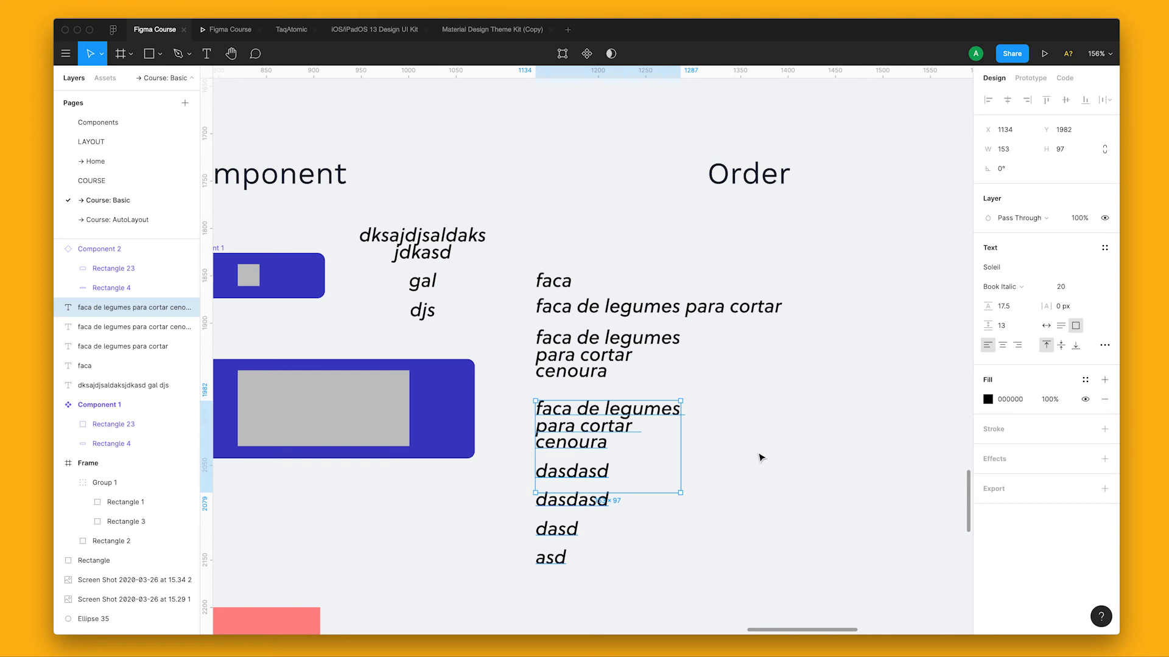
{"action": "scroll", "coordinate": [605, 469], "scroll_direction": "right", "scroll_amount": 2}
{"action": "scroll", "coordinate": [605, 470], "scroll_direction": "down", "scroll_amount": 1}
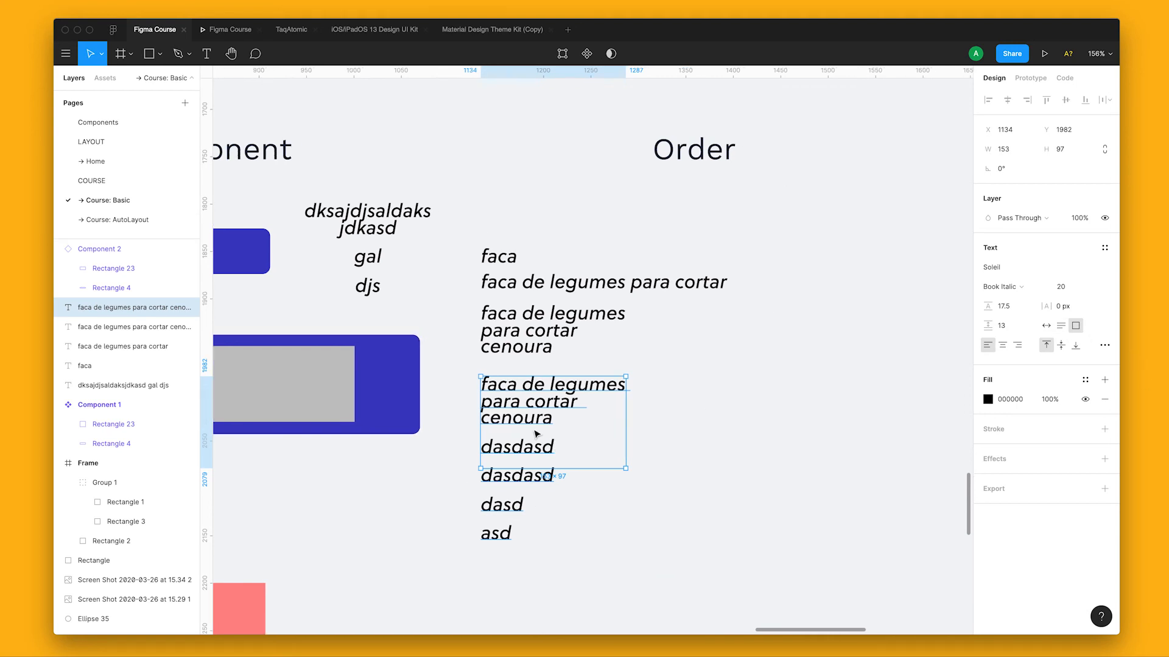
Align the overflowing fixed-size text to the centre and to the right.
{"action": "double_click", "coordinate": [533, 429]}
{"action": "key", "text": "Escape"}
{"action": "key", "text": "Escape"}
{"action": "left_click", "coordinate": [543, 389]}
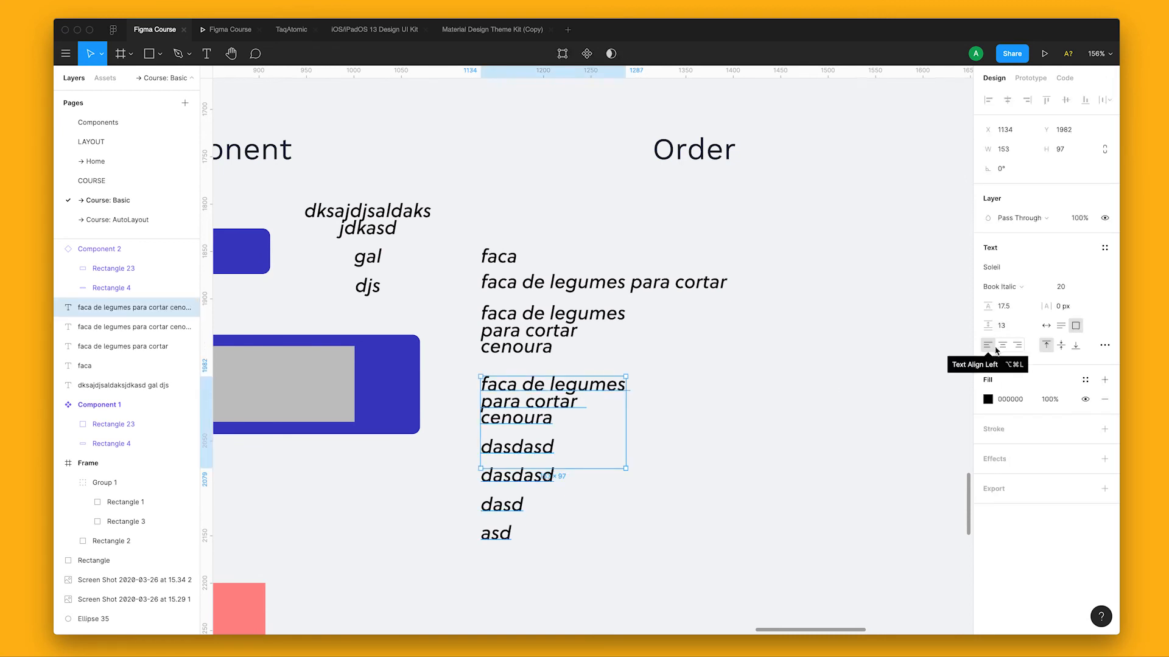
{"action": "left_click", "coordinate": [1003, 345]}
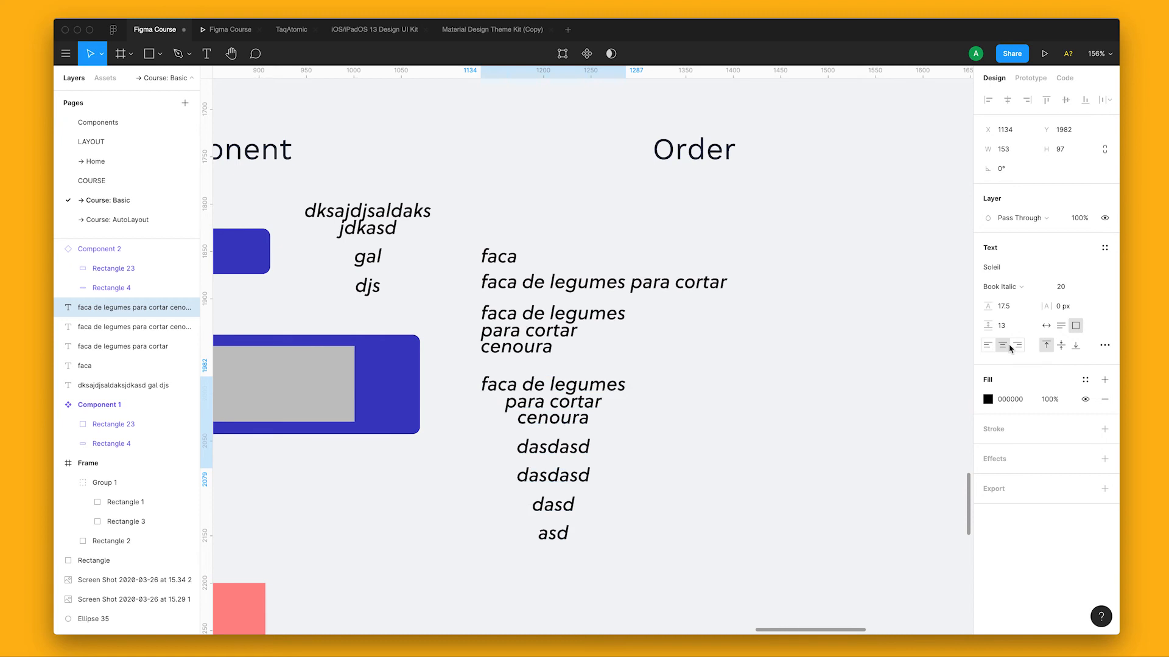
{"action": "left_click", "coordinate": [1018, 345]}
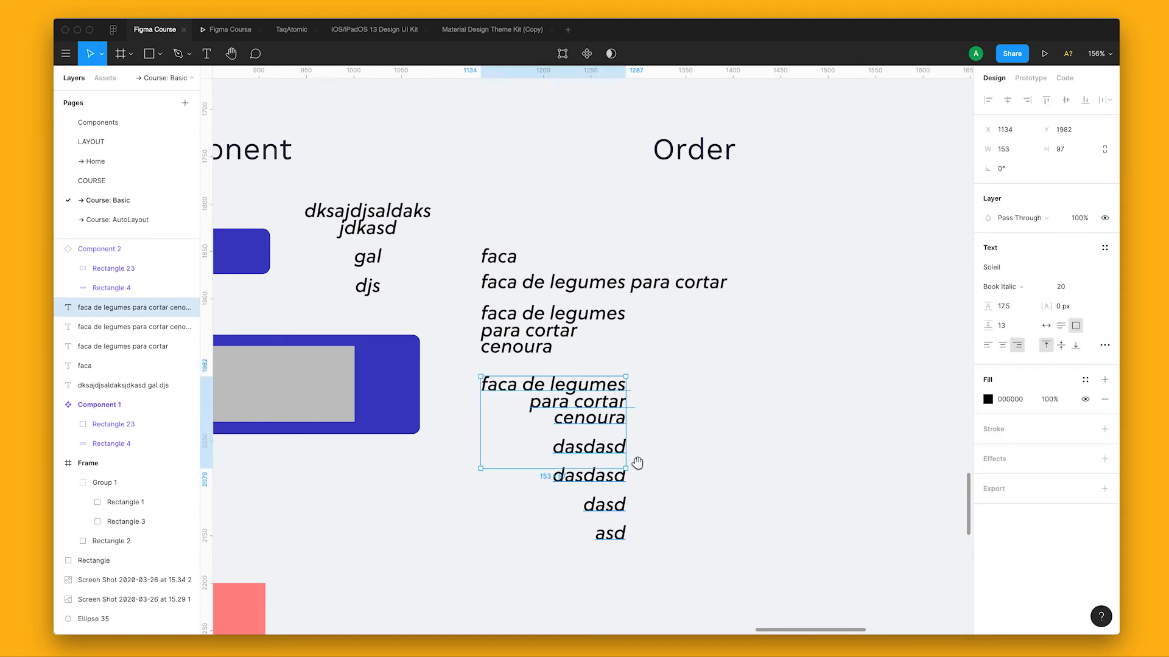
Stretch the right-aligned fixed-size text box to a height of 290 and align its text vertically to the middle and to the bottom.
{"action": "scroll", "coordinate": [602, 381], "scroll_direction": "down", "scroll_amount": 3}
{"action": "left_click_drag", "start_coordinate": [587, 368], "coordinate": [587, 552]}
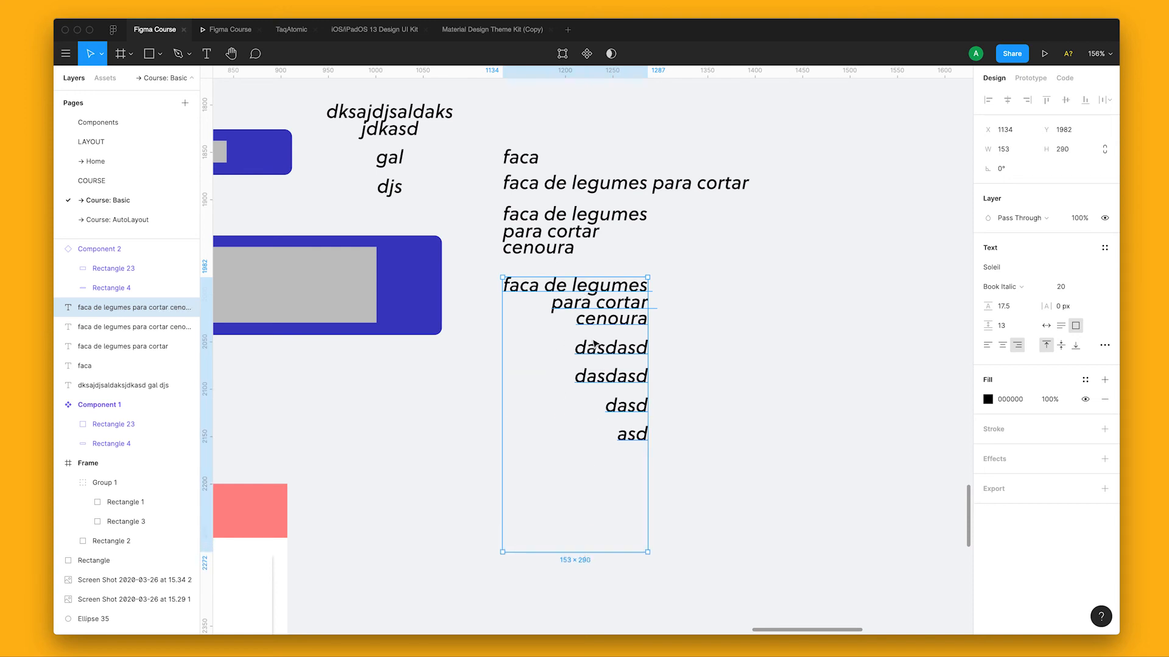
{"action": "left_click", "coordinate": [1061, 345]}
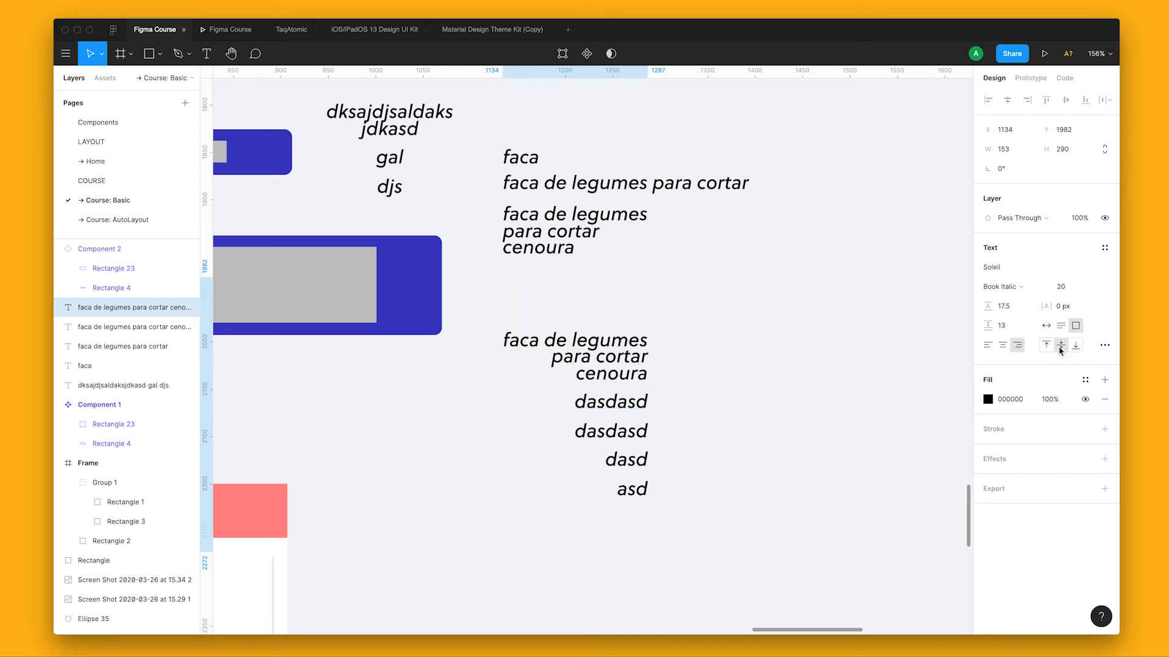
{"action": "left_click", "coordinate": [1075, 346]}
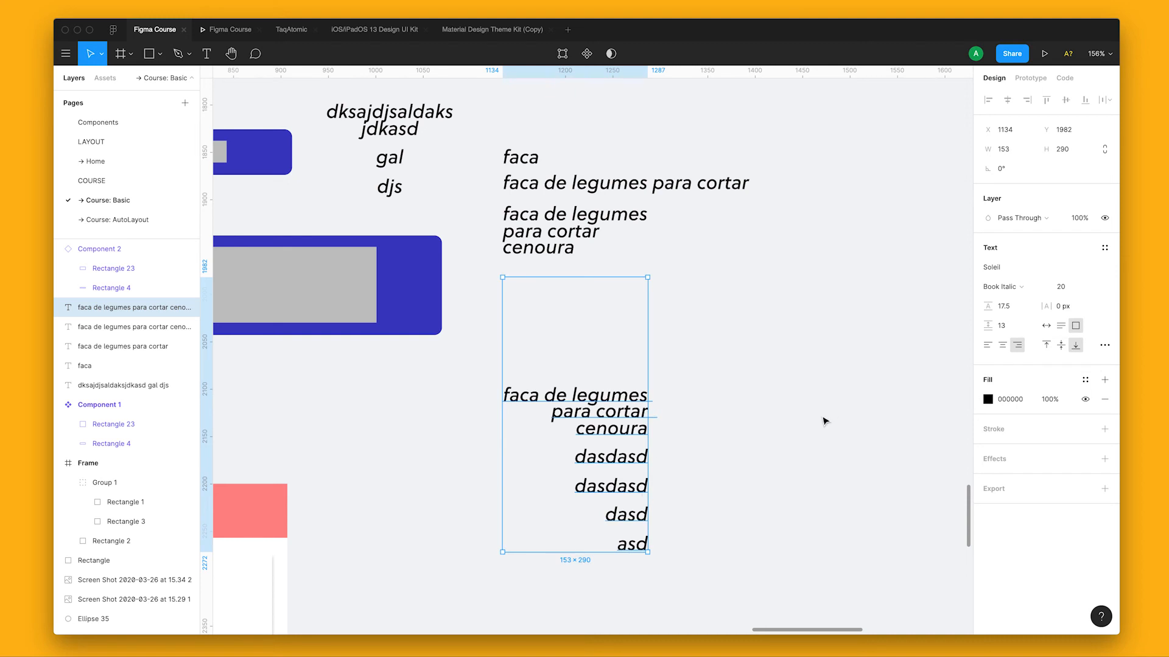
Widen the fixed-size text box to 330 and centre its text horizontally and vertically.
{"action": "left_click_drag", "start_coordinate": [648, 398], "coordinate": [815, 395]}
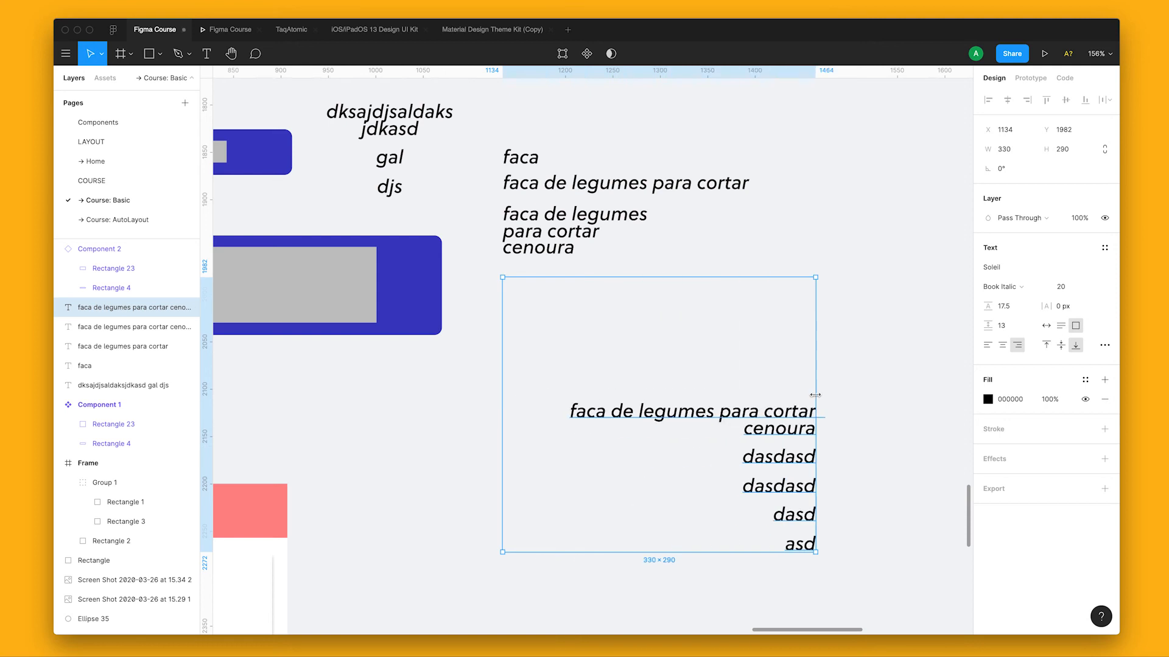
{"action": "left_click", "coordinate": [1002, 346]}
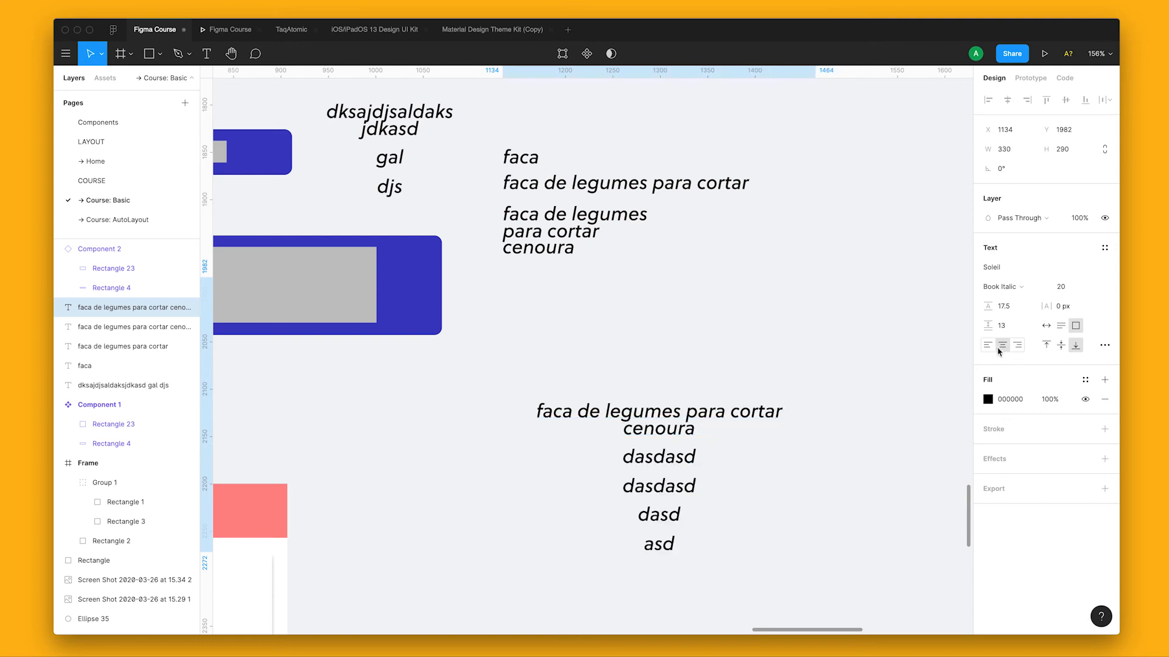
{"action": "left_click", "coordinate": [1061, 346]}
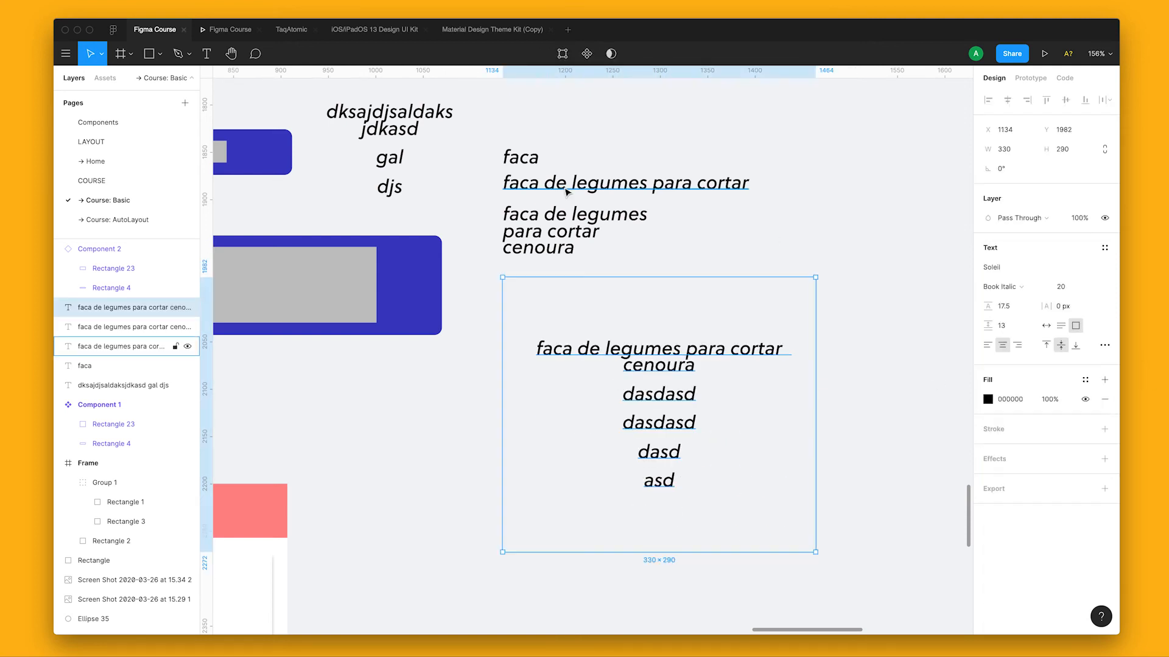
Try middle vertical alignment on the auto-height text at Y 1907 and restore its top alignment.
{"action": "left_click", "coordinate": [600, 216]}
{"action": "left_click", "coordinate": [1062, 345]}
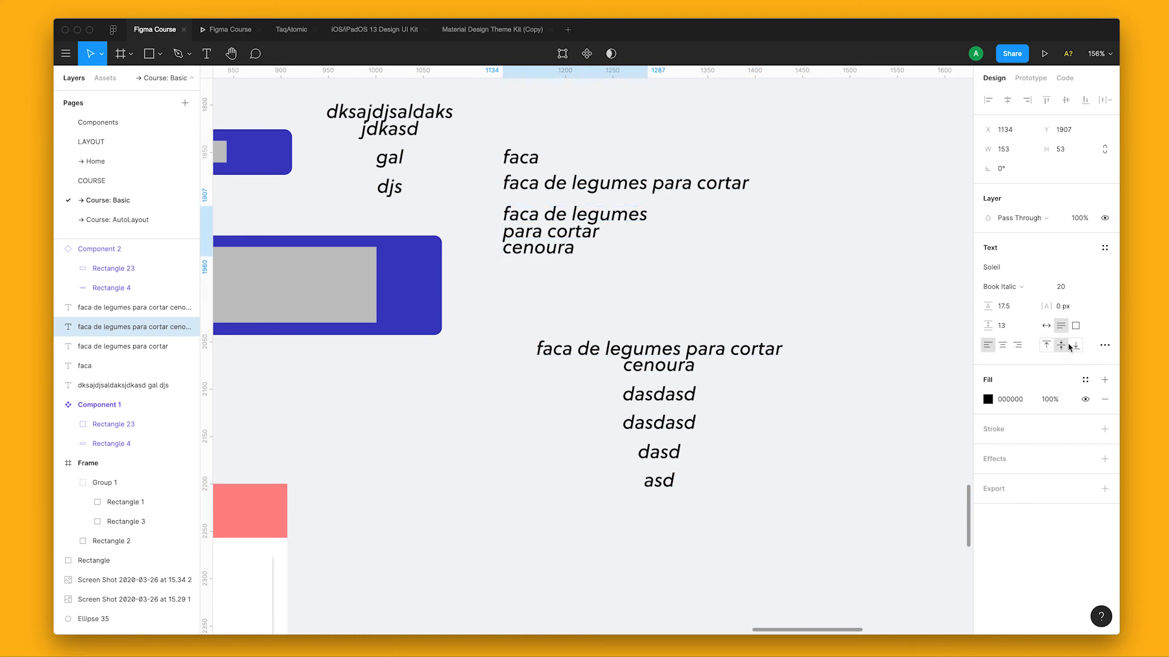
{"action": "left_click", "coordinate": [1046, 346]}
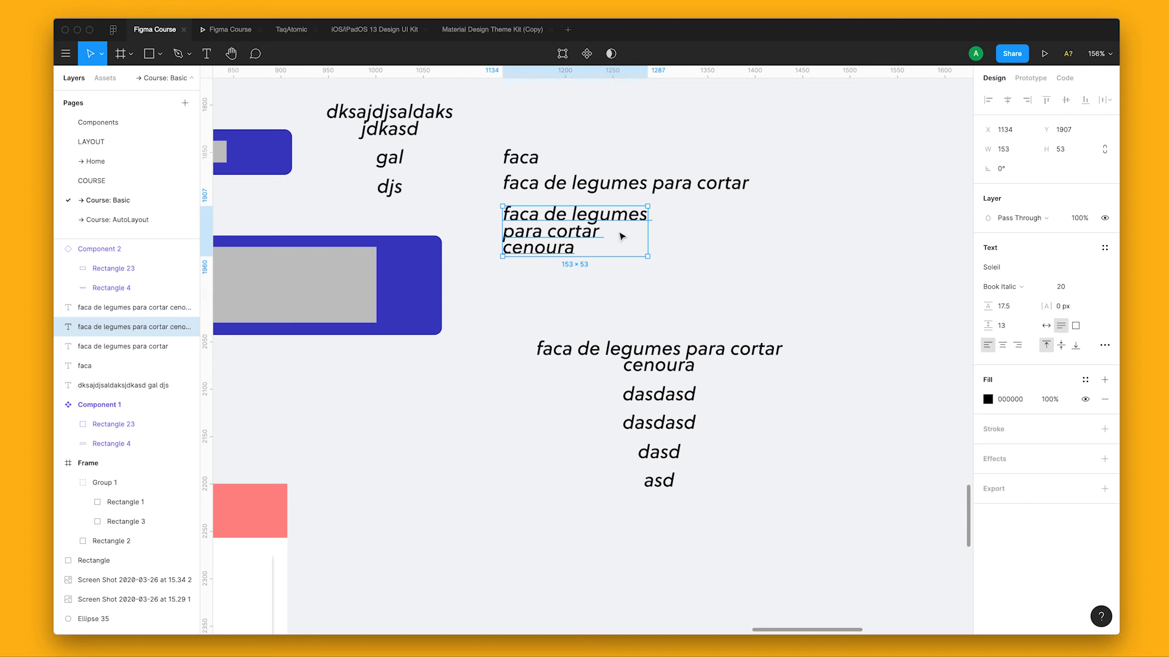
{"action": "left_click", "coordinate": [827, 263]}
Delete the enlarged component instance below Component 1.
{"action": "scroll", "coordinate": [709, 377], "scroll_direction": "up", "scroll_amount": 4}
{"action": "scroll", "coordinate": [709, 377], "scroll_direction": "left", "scroll_amount": 6}
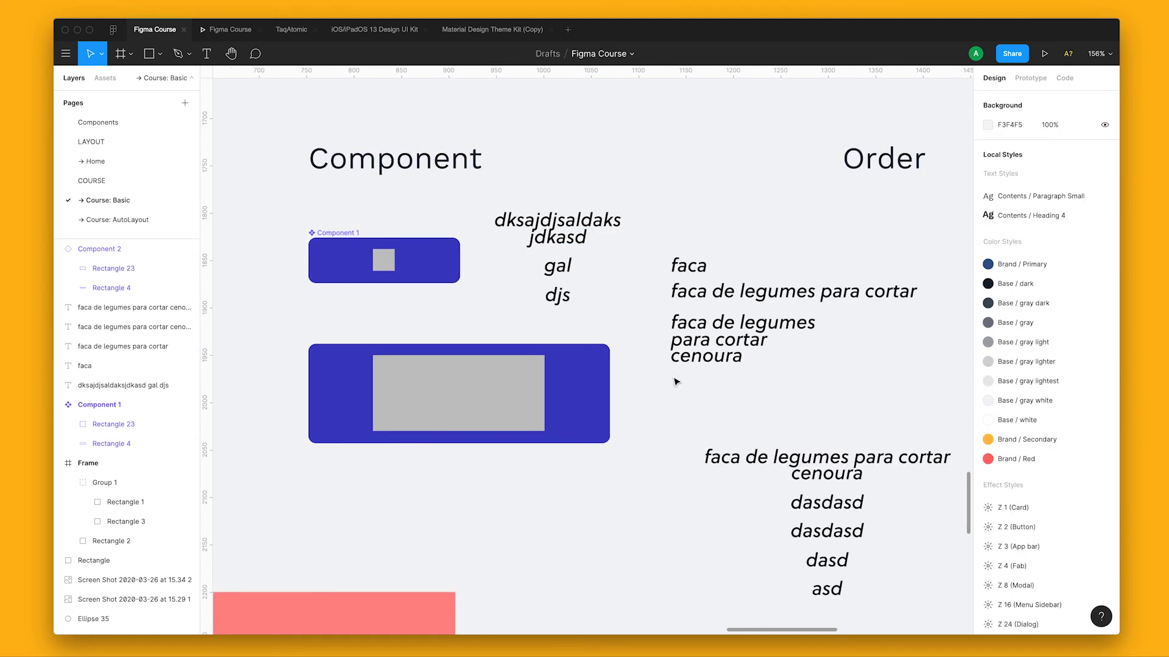
{"action": "scroll", "coordinate": [609, 301], "scroll_direction": "up", "scroll_amount": 4}
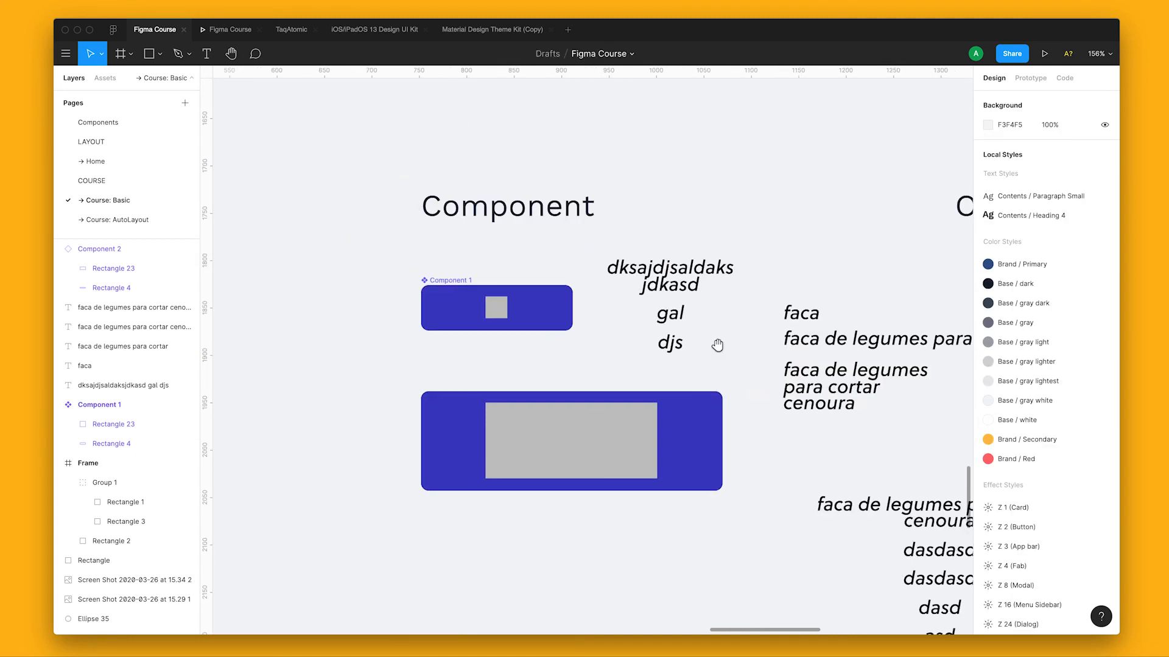
{"action": "scroll", "coordinate": [672, 424], "scroll_direction": "down", "scroll_amount": 2}
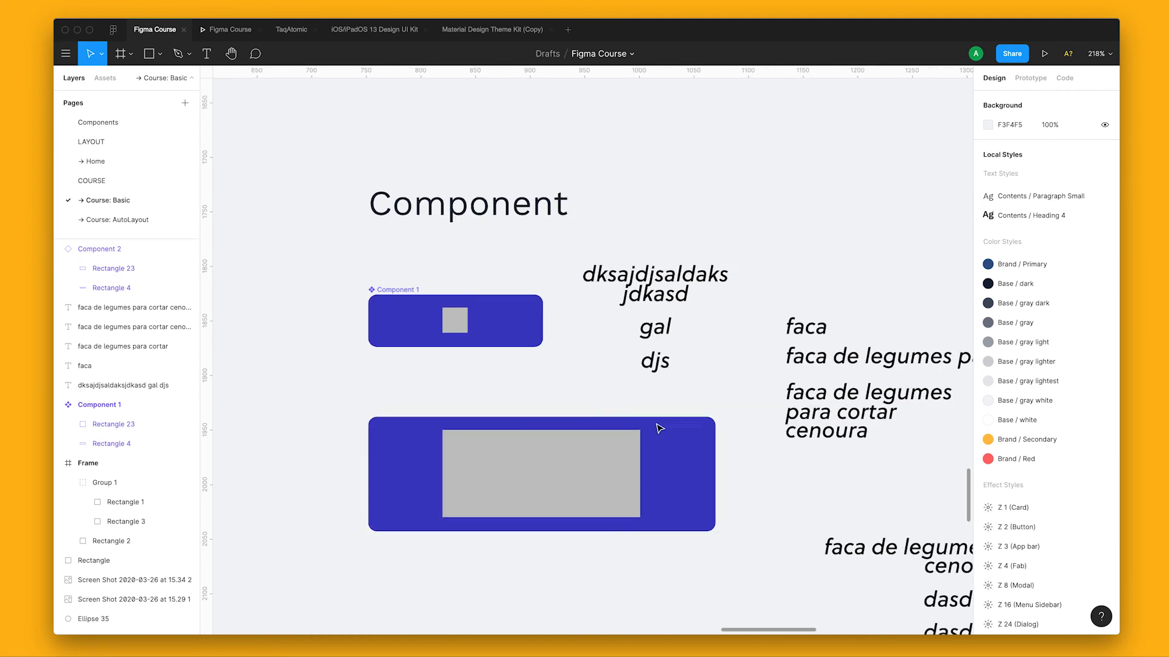
{"action": "left_click", "coordinate": [486, 443]}
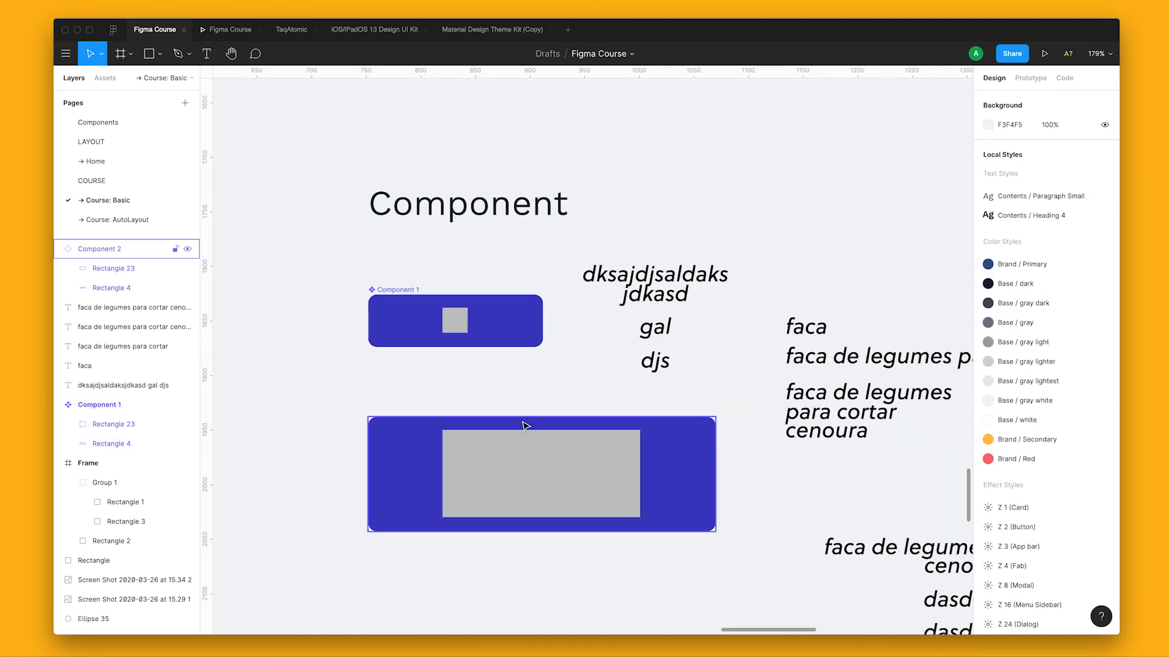
{"action": "key", "text": "Delete"}
{"action": "left_click", "coordinate": [492, 305]}
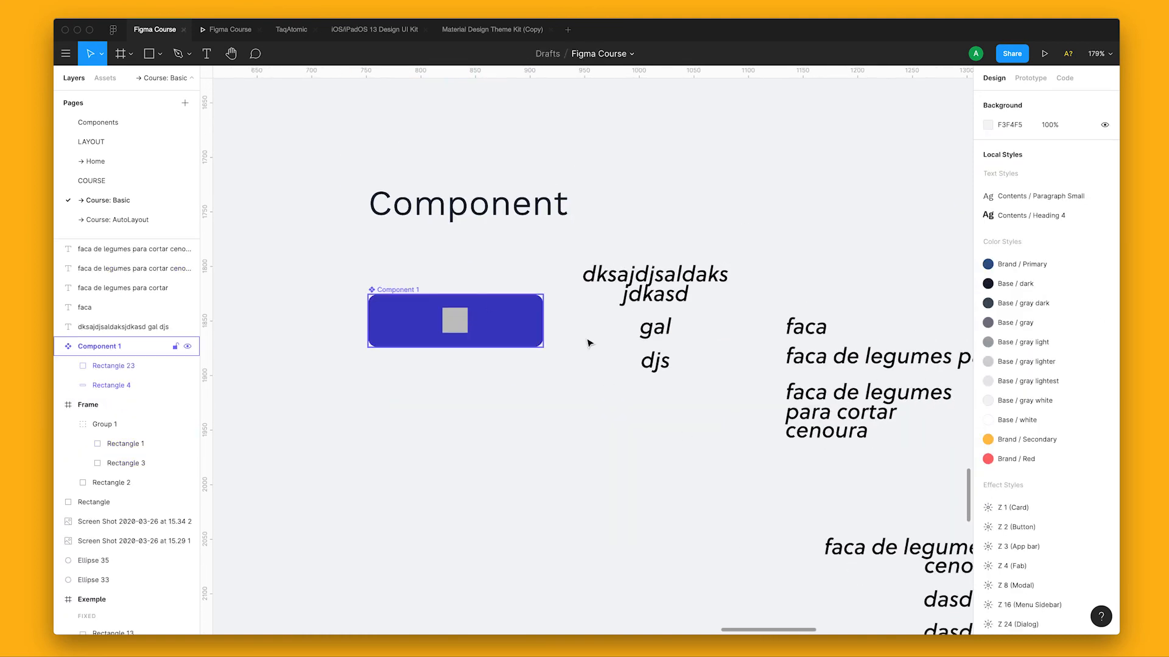
{"action": "left_click", "coordinate": [604, 394]}
Add the text "button" below Component 1 and set its fill to white (FFFFFF).
{"action": "scroll", "coordinate": [609, 478], "scroll_direction": "left", "scroll_amount": 2}
{"action": "key", "text": "t"}
{"action": "left_click", "coordinate": [449, 465]}
{"action": "type", "text": "button"}
{"action": "key", "text": "Escape"}
{"action": "left_click", "coordinate": [1010, 399]}
{"action": "type", "text": "fff"}
{"action": "key", "text": "Return"}
Delete the grey square inside Component 1 and move the white "button" text into the component's centre.
{"action": "left_click", "coordinate": [493, 335]}
{"action": "left_click", "coordinate": [491, 332]}
{"action": "key", "text": "Delete"}
{"action": "left_click_drag", "start_coordinate": [481, 475], "coordinate": [476, 334]}
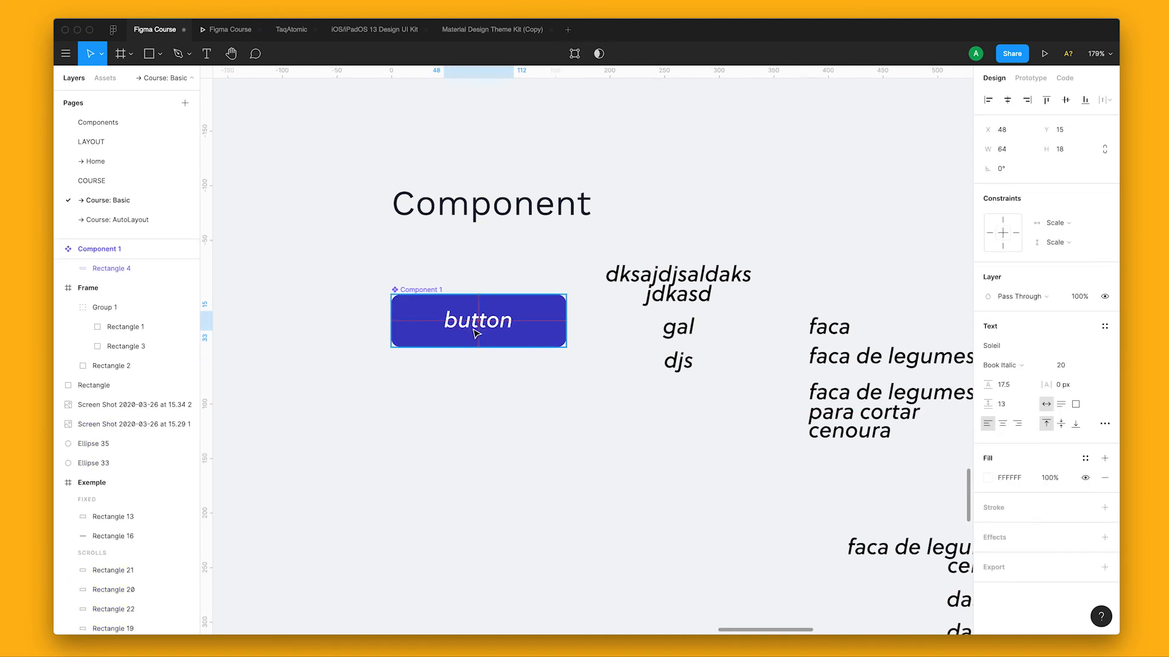
{"action": "left_click", "coordinate": [497, 450]}
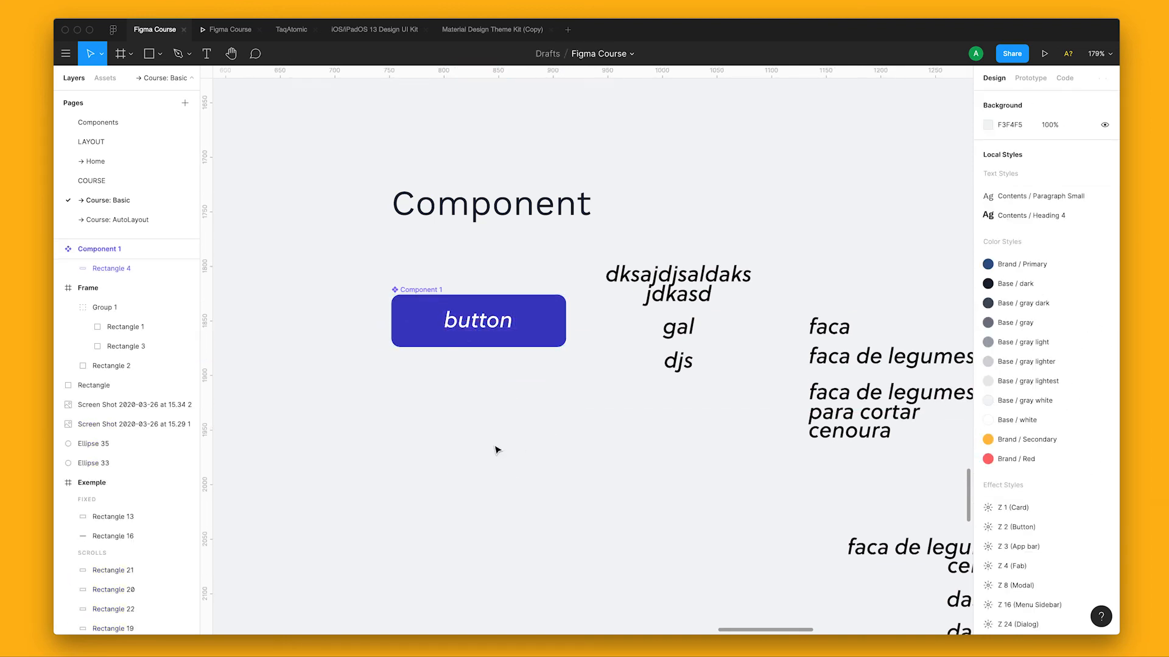
Inspect the "button" text inside Component 1, and duplicate the component directly below as an instance.
{"action": "left_click", "coordinate": [478, 332]}
{"action": "left_click", "coordinate": [478, 331]}
{"action": "scroll", "coordinate": [466, 334], "scroll_direction": "up", "scroll_amount": 3}
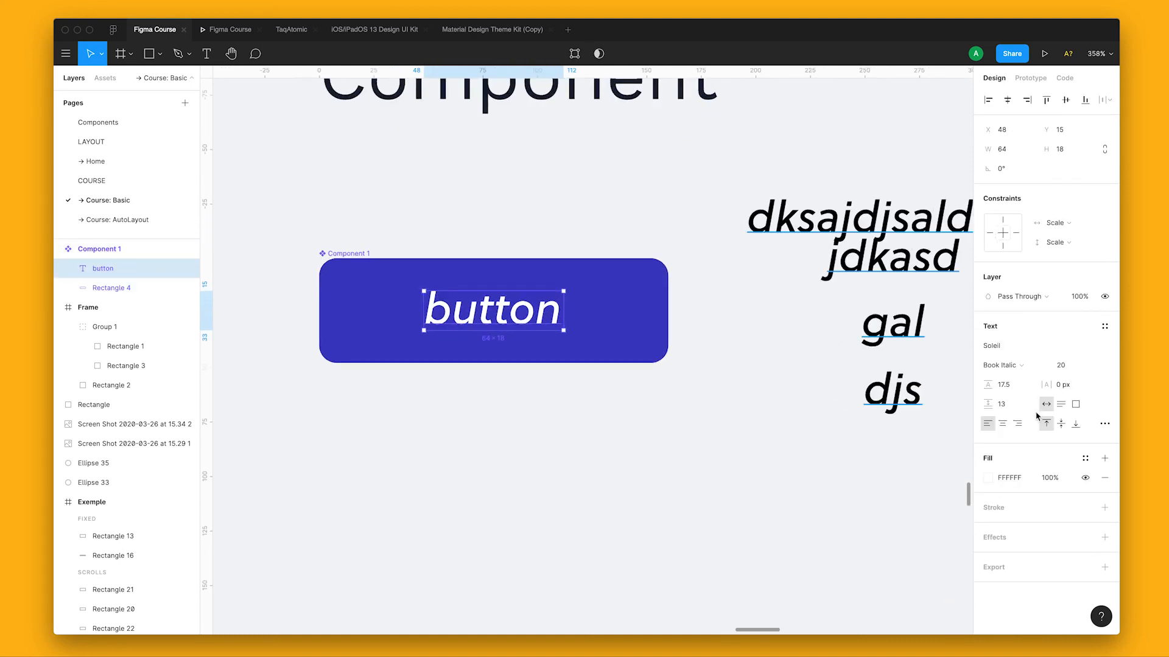
{"action": "scroll", "coordinate": [660, 426], "scroll_direction": "down", "scroll_amount": 3}
{"action": "left_click_drag", "start_coordinate": [532, 338], "coordinate": [531, 483]}
{"action": "left_click", "coordinate": [583, 512]}
Set the "button" text inside Component 1 to centre alignment horizontally and middle alignment vertically.
{"action": "left_click", "coordinate": [575, 371]}
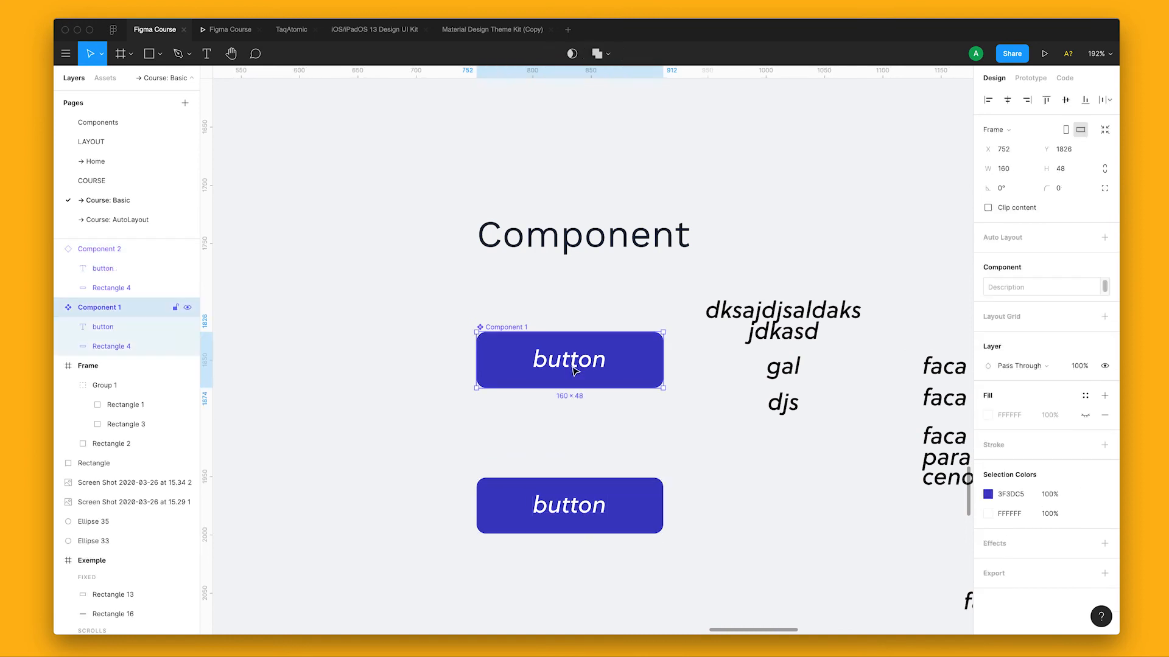
{"action": "double_click", "coordinate": [575, 368]}
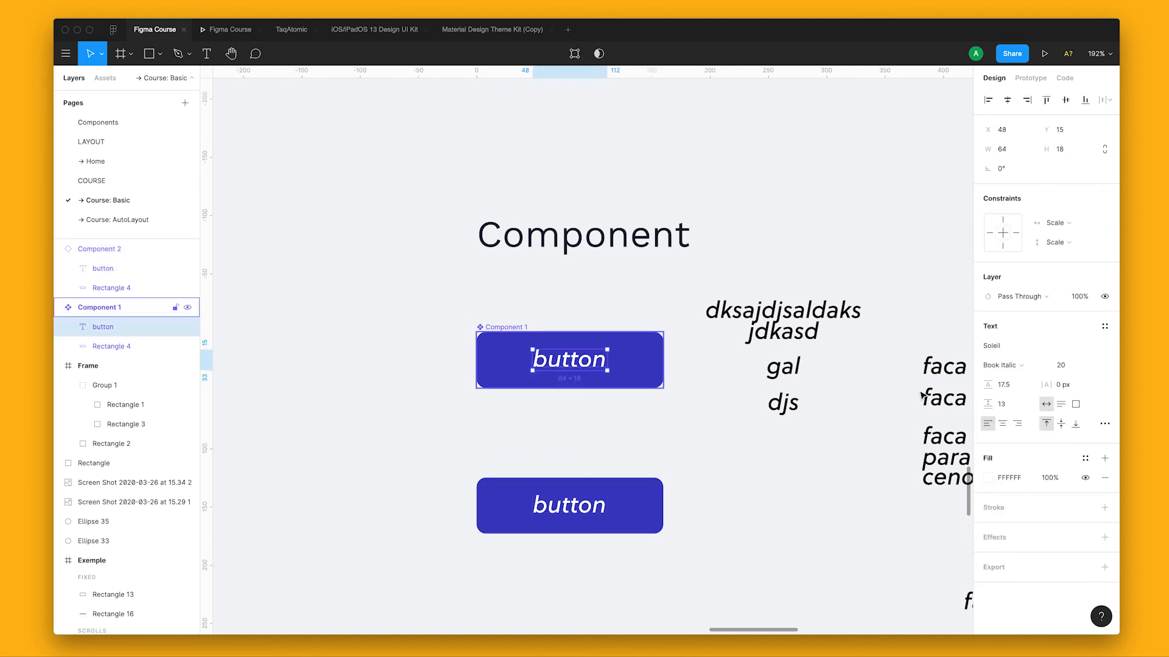
{"action": "left_click", "coordinate": [1061, 425]}
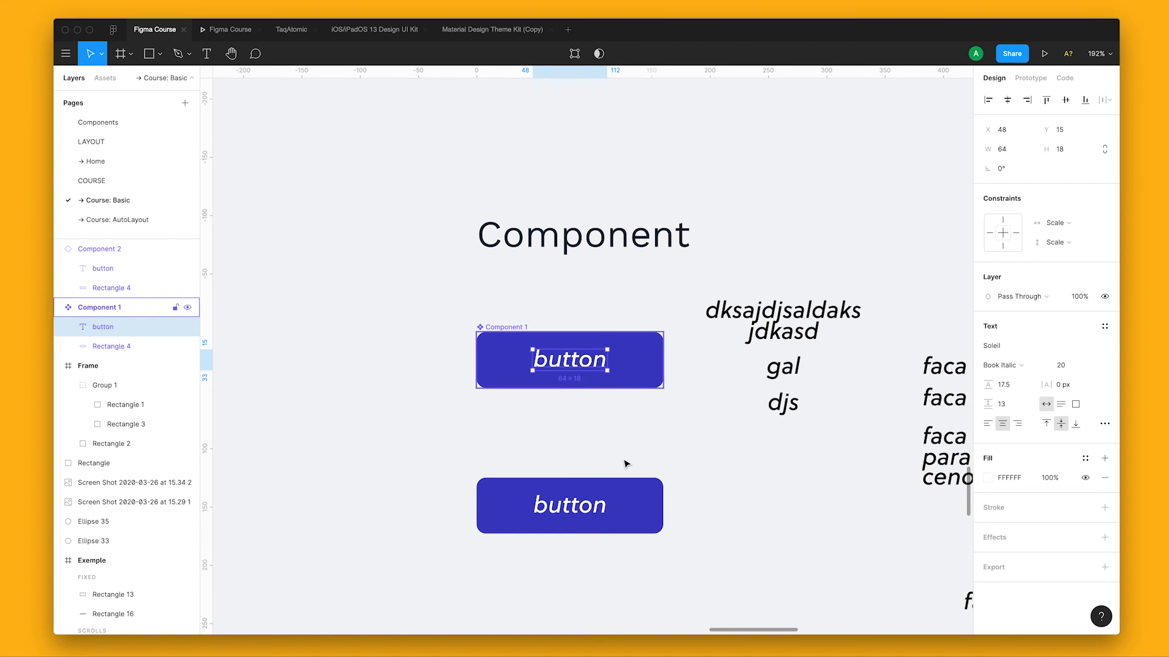
Replace the text in the instance below Component 1 with "hajhasdjhaskjdhakjsdhakjdsahsjkdasdjkshadkjdh".
{"action": "left_click", "coordinate": [575, 514]}
{"action": "double_click", "coordinate": [575, 514]}
{"action": "double_click", "coordinate": [577, 510]}
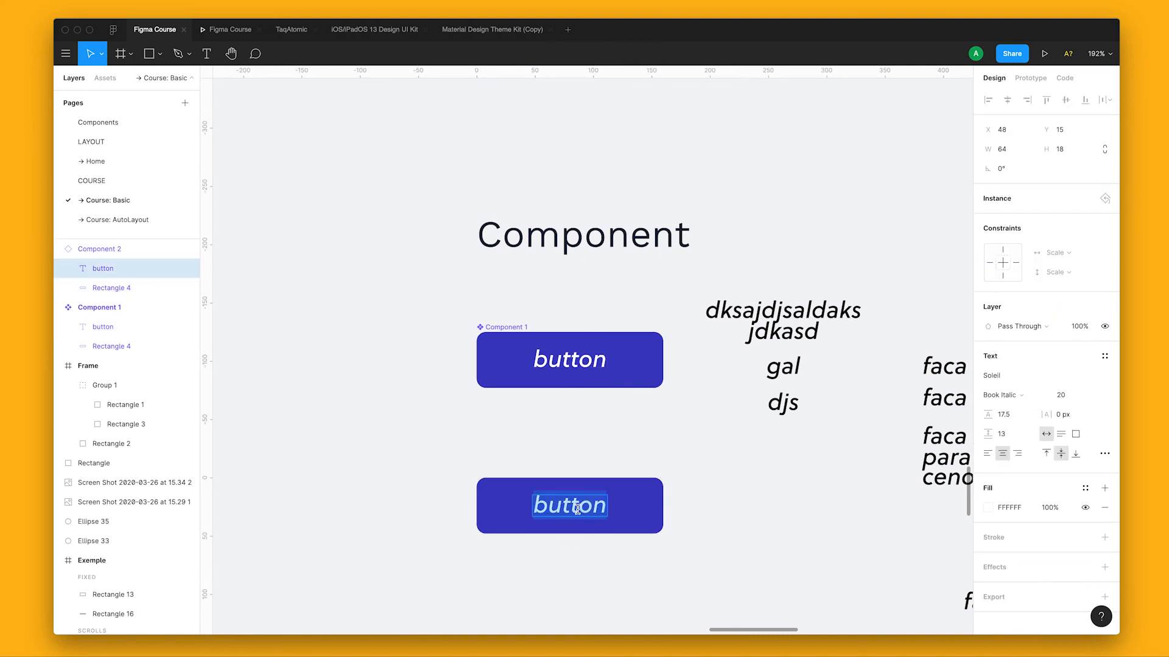
{"action": "type", "text": "hajhasdjhaskjdhakjsdhakjdsahsjkdasdjkshadkjdh"}
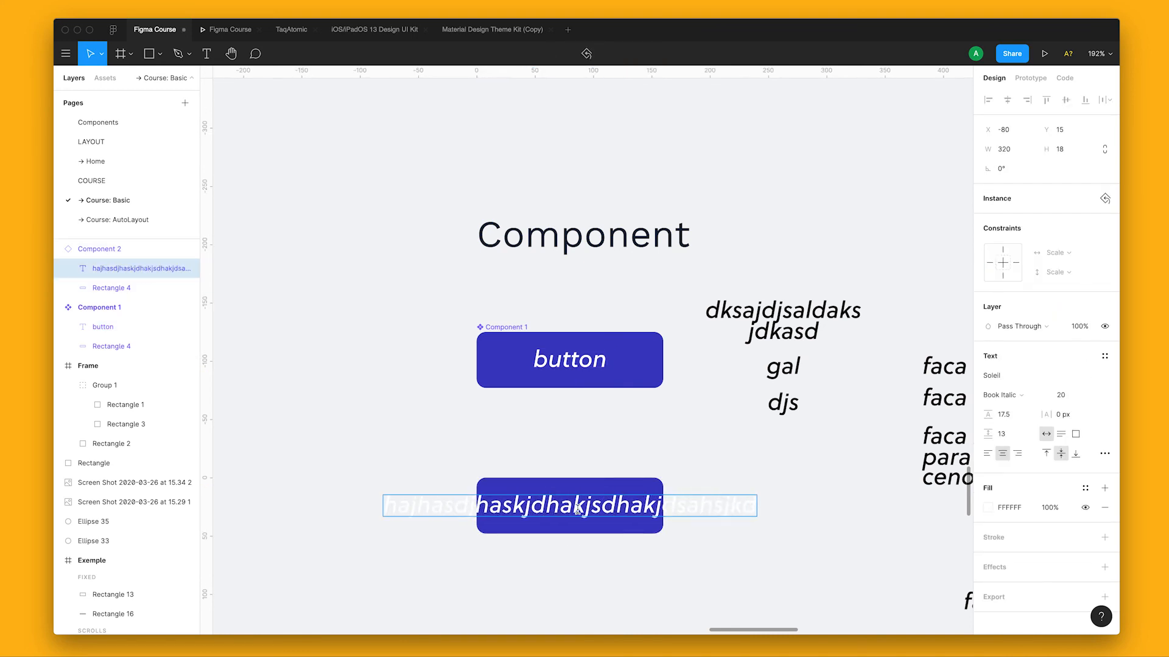
{"action": "left_click", "coordinate": [602, 450]}
{"action": "scroll", "coordinate": [603, 451], "scroll_direction": "down", "scroll_amount": 3}
{"action": "left_click", "coordinate": [583, 441]}
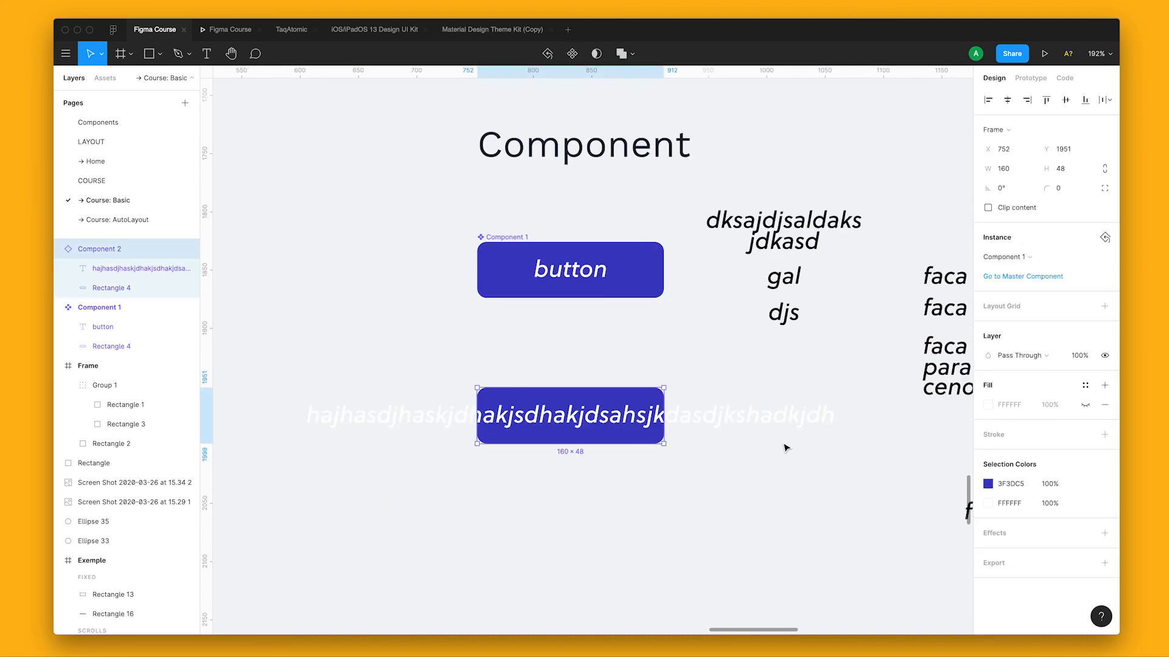
Set the resizing of the "button" text inside Component 1 to auto height.
{"action": "left_click", "coordinate": [653, 327]}
{"action": "scroll", "coordinate": [663, 365], "scroll_direction": "up", "scroll_amount": 5}
{"action": "left_click", "coordinate": [613, 357]}
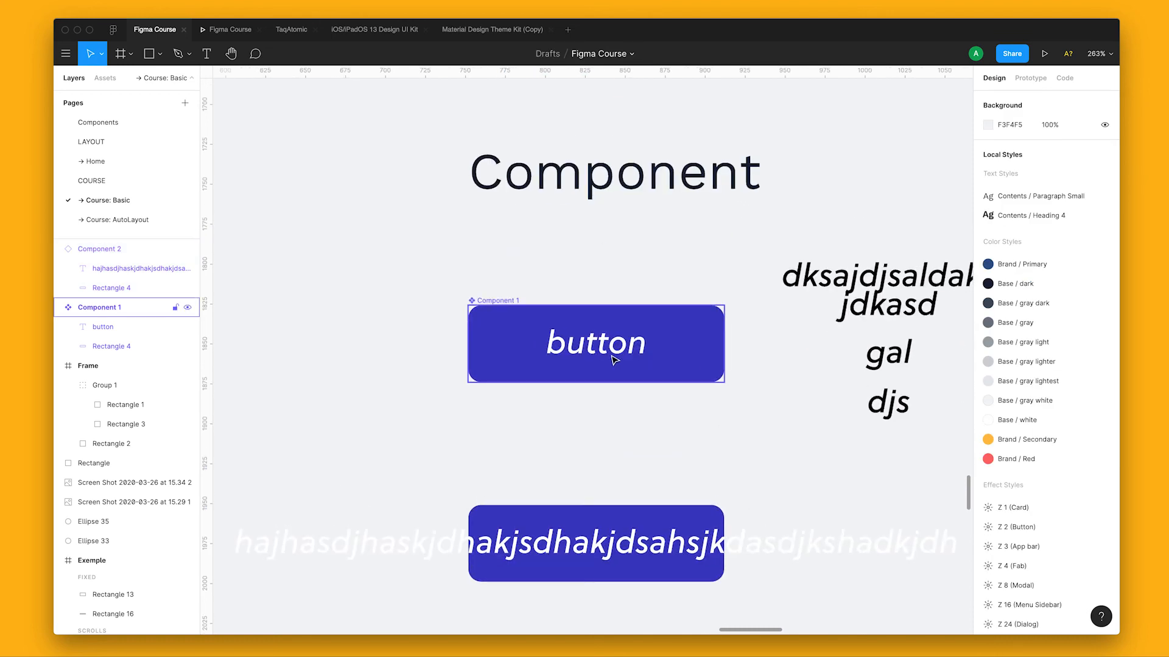
{"action": "left_click", "coordinate": [613, 357]}
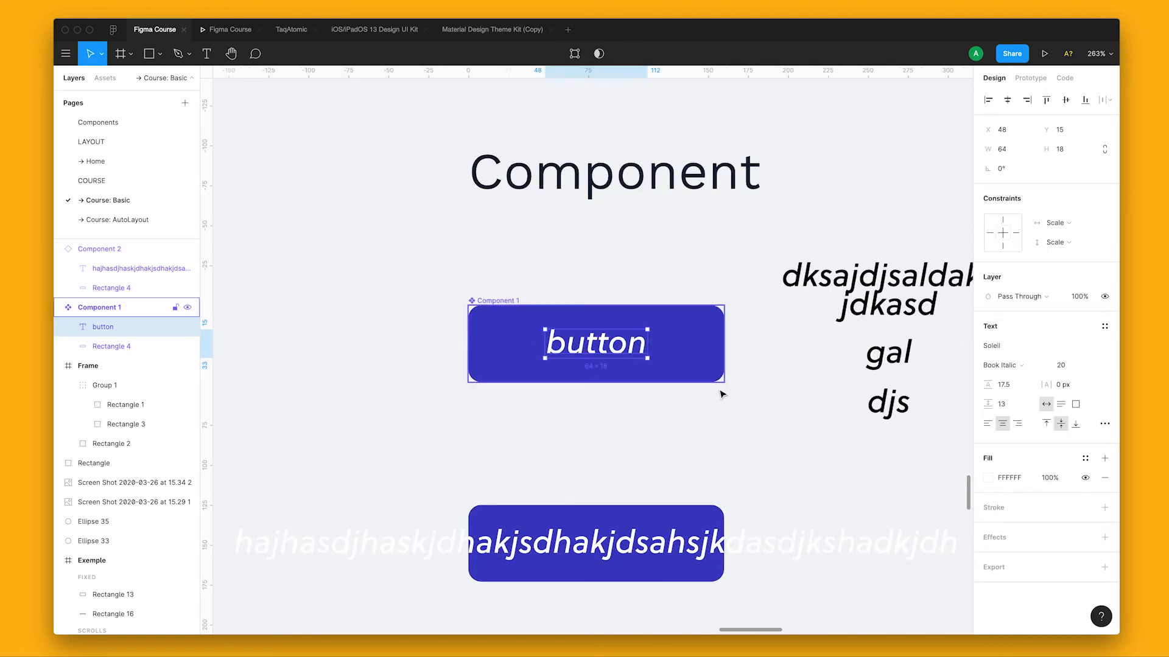
{"action": "left_click", "coordinate": [1060, 407]}
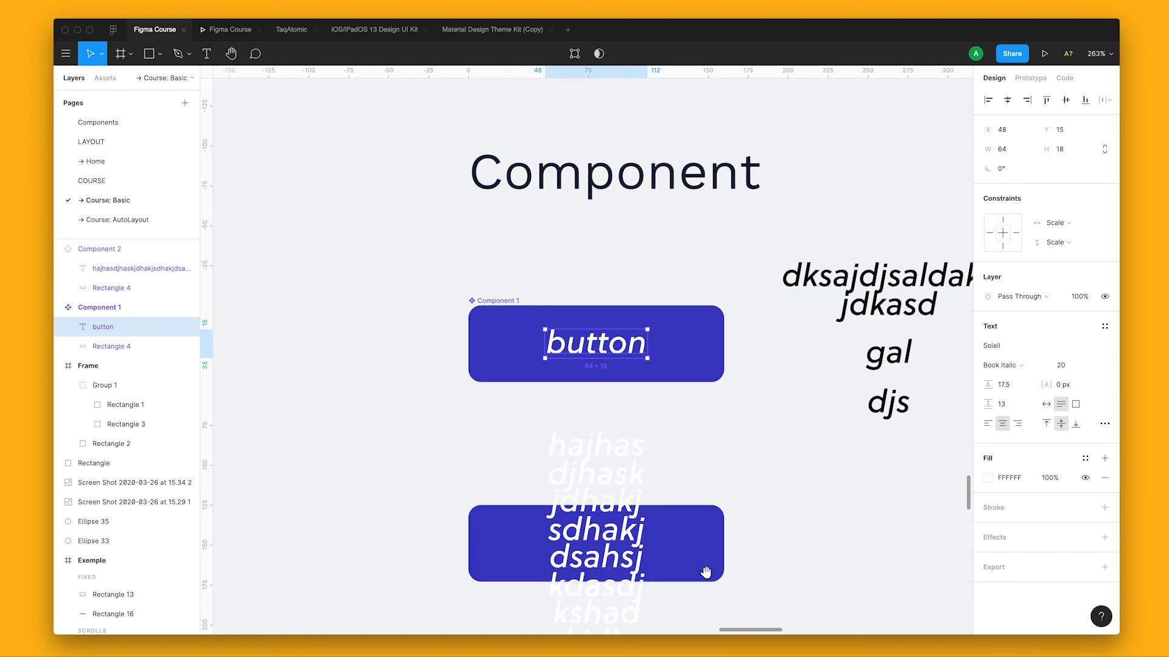
{"action": "scroll", "coordinate": [705, 572], "scroll_direction": "down", "scroll_amount": 3}
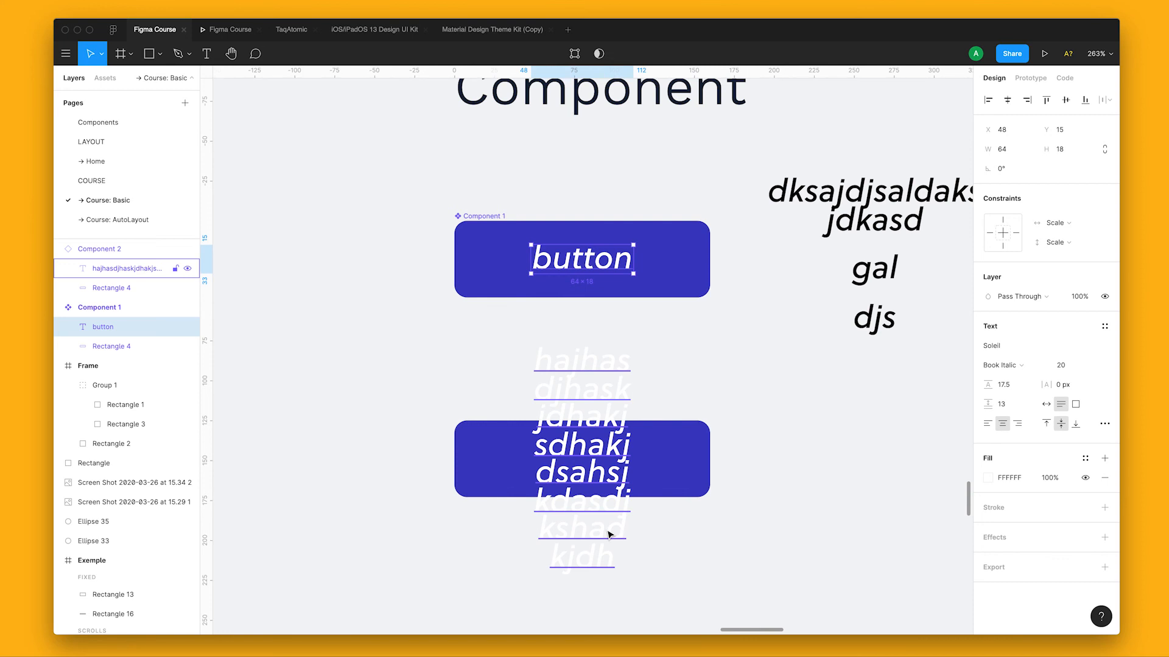
Set Component 1's "button" text to fixed size, widen the instance below to 266, and inspect the instance's text box.
{"action": "left_click", "coordinate": [1076, 405]}
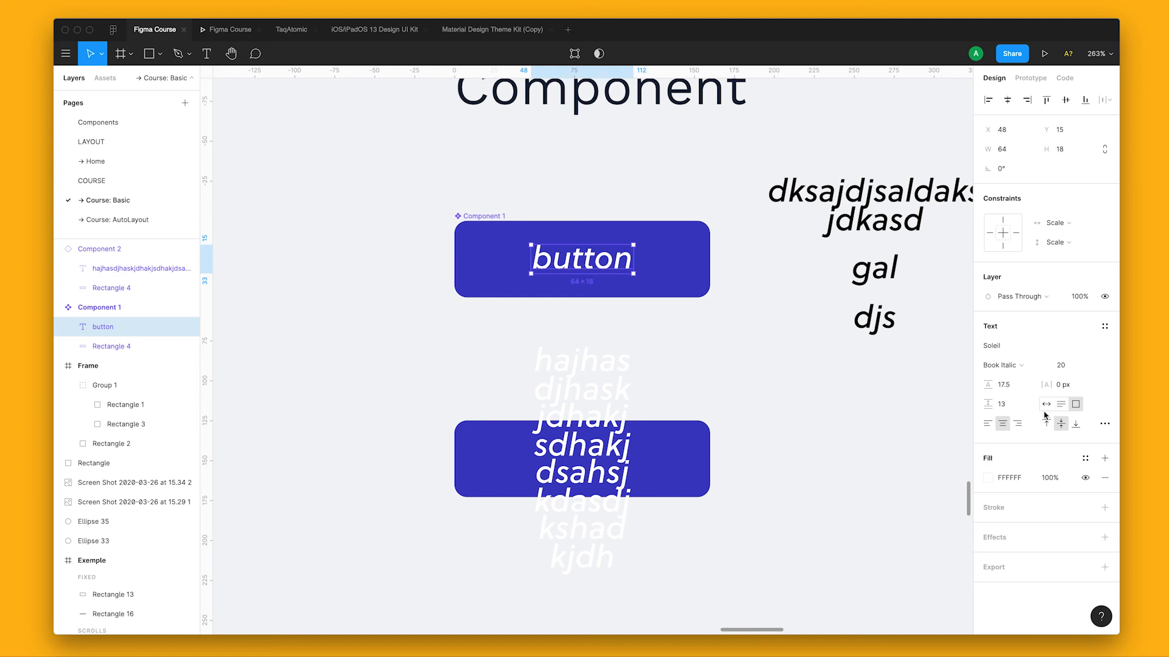
{"action": "left_click", "coordinate": [699, 485]}
{"action": "left_click", "coordinate": [720, 476]}
{"action": "left_click", "coordinate": [710, 470]}
{"action": "left_click_drag", "start_coordinate": [710, 471], "coordinate": [779, 471]}
{"action": "double_click", "coordinate": [436, 252]}
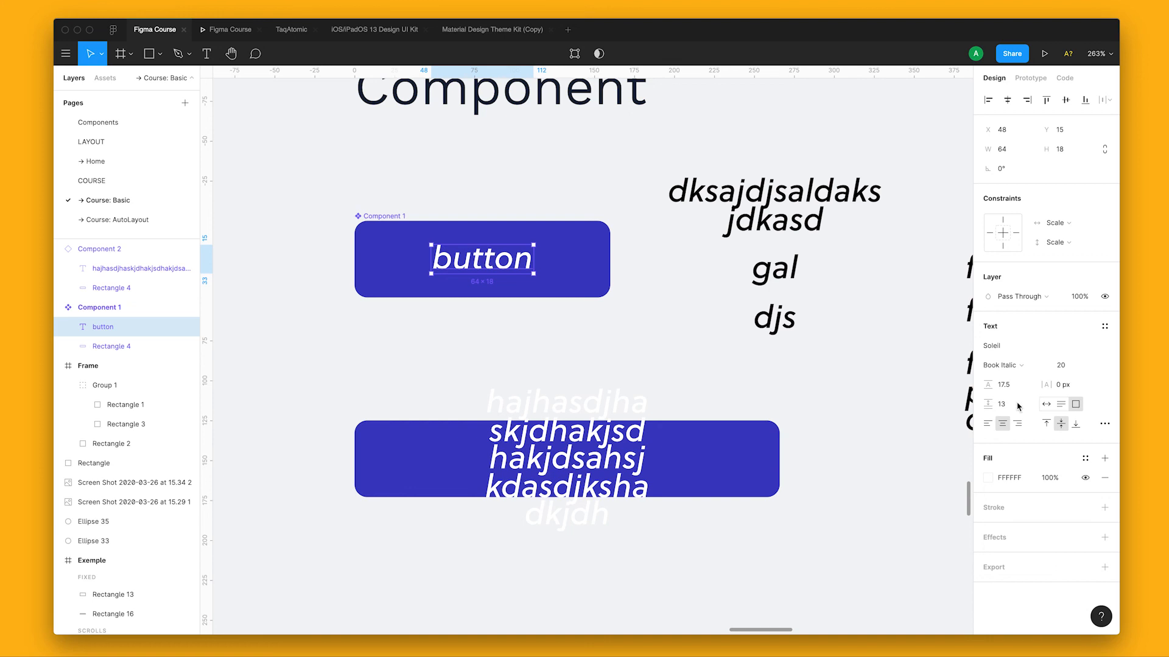
{"action": "left_click", "coordinate": [576, 465]}
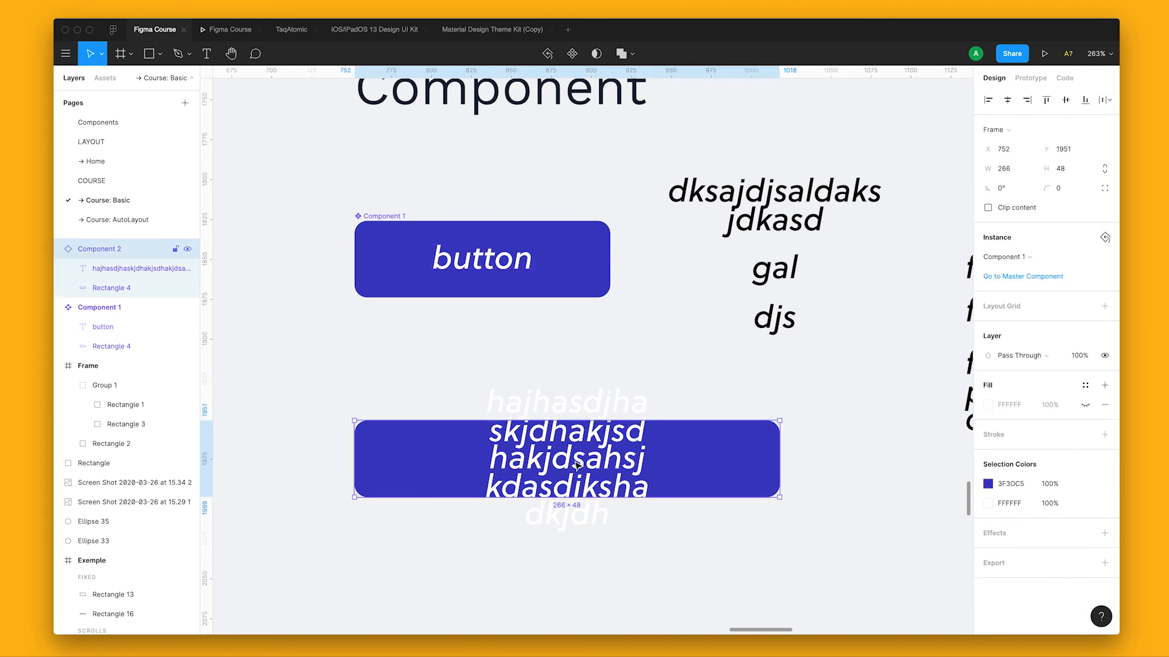
{"action": "double_click", "coordinate": [571, 456]}
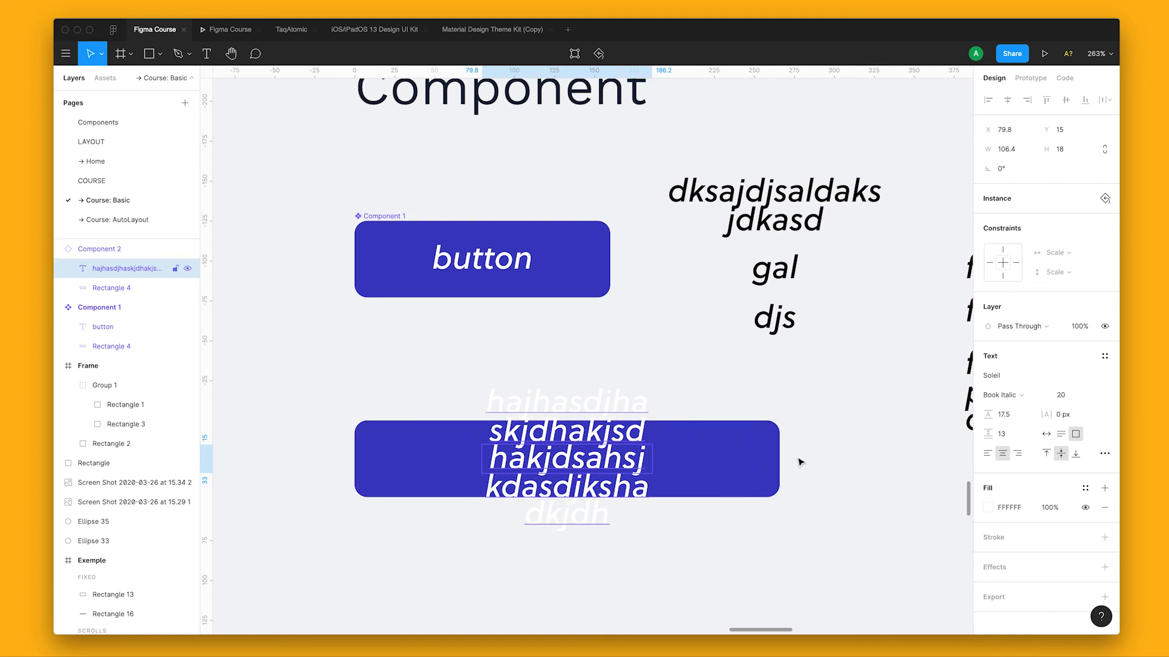
Set the horizontal constraint of Component 1's "button" text to Left & Right and check the text in the instance.
{"action": "left_click", "coordinate": [478, 271]}
{"action": "left_click", "coordinate": [478, 273]}
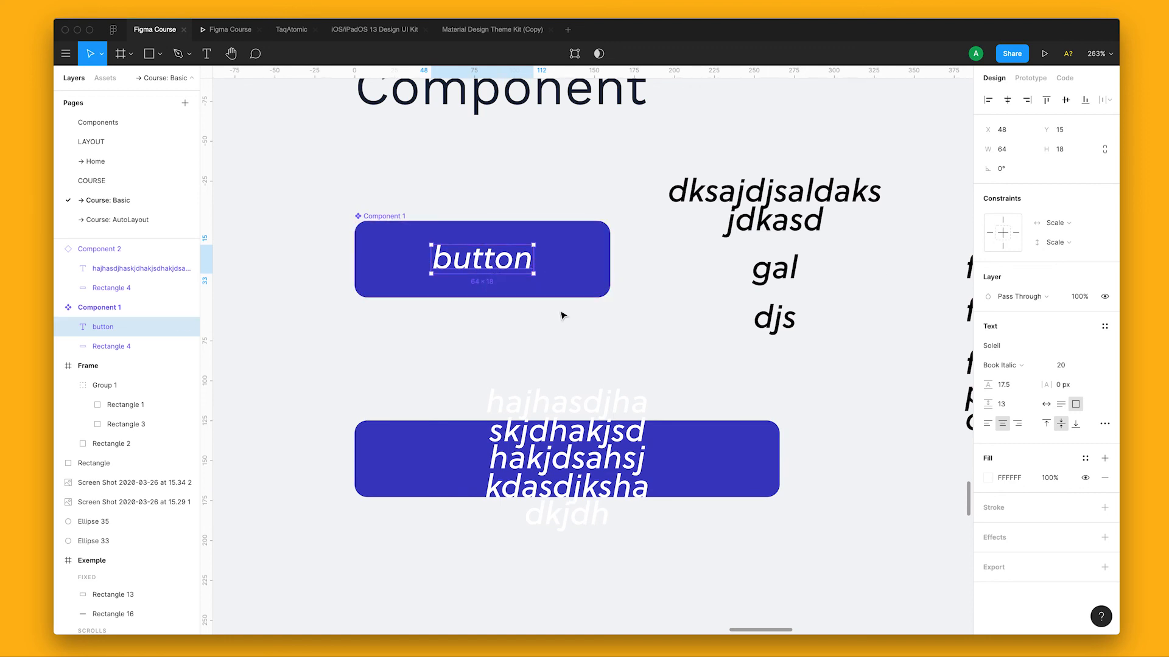
{"action": "left_click", "coordinate": [989, 233]}
{"action": "left_click", "coordinate": [1015, 233], "text": "shift"}
{"action": "key", "text": "alt"}
{"action": "left_click", "coordinate": [518, 472]}
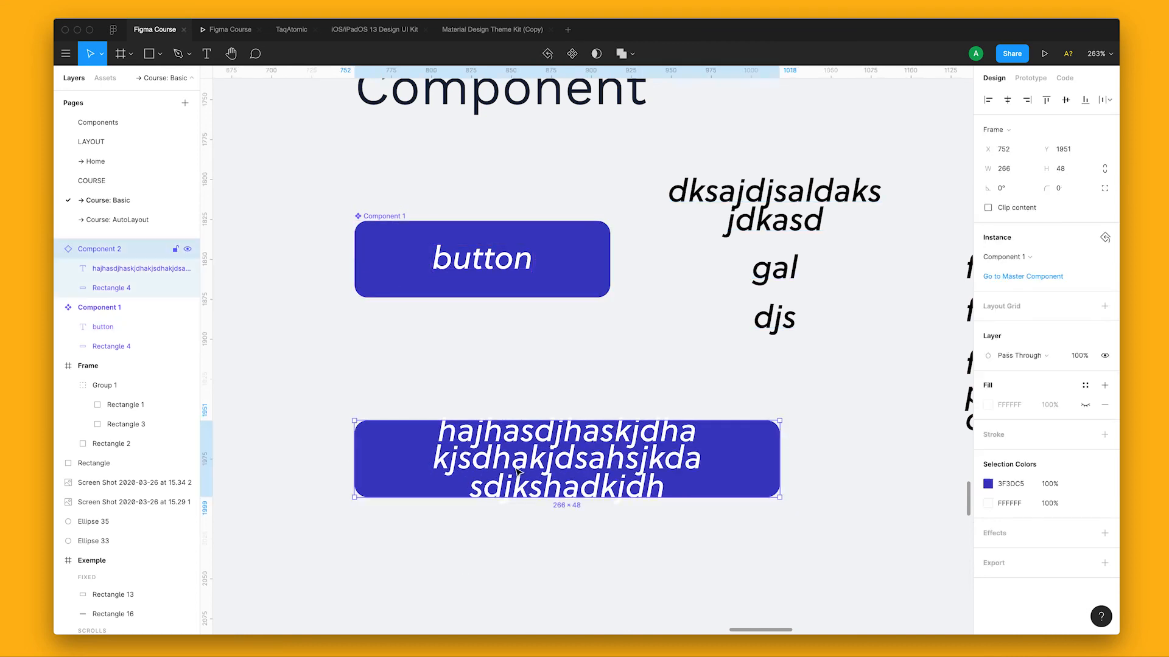
{"action": "double_click", "coordinate": [559, 448]}
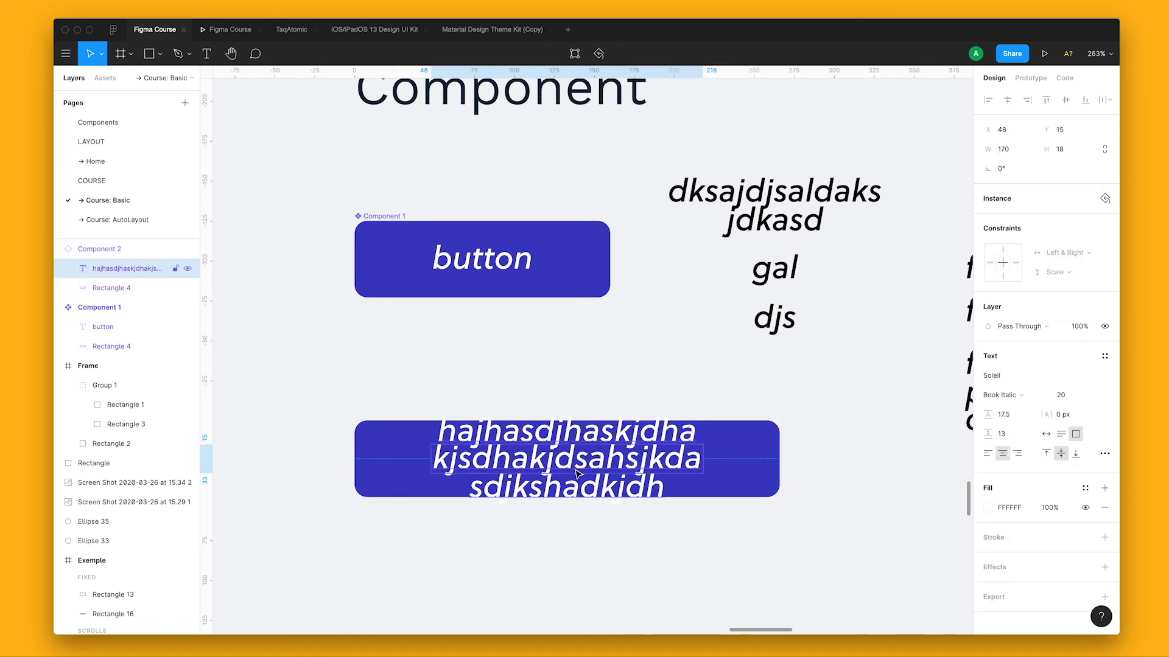
Widen the "button" text box inside Component 1 evenly on both sides to 128, with 16 of margin at each side.
{"action": "left_click", "coordinate": [542, 349]}
{"action": "scroll", "coordinate": [572, 365], "scroll_direction": "down", "scroll_amount": 3}
{"action": "left_click", "coordinate": [487, 268]}
{"action": "scroll", "coordinate": [487, 268], "scroll_direction": "up", "scroll_amount": 3}
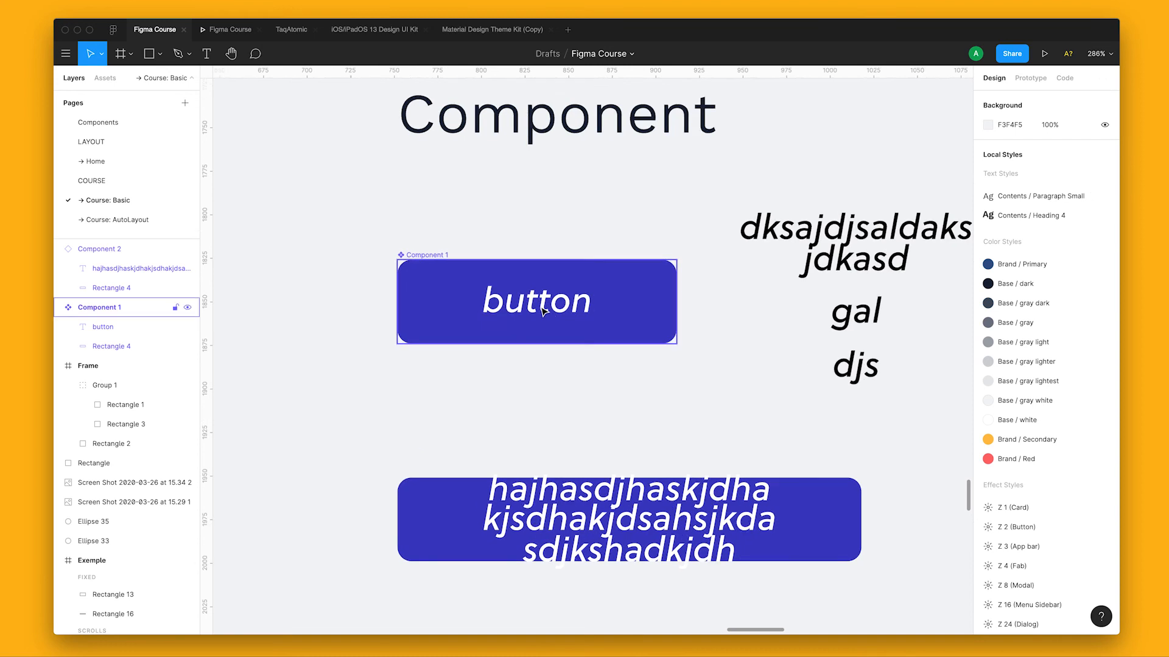
{"action": "double_click", "coordinate": [542, 311]}
{"action": "scroll", "coordinate": [550, 322], "scroll_direction": "up", "scroll_amount": 5}
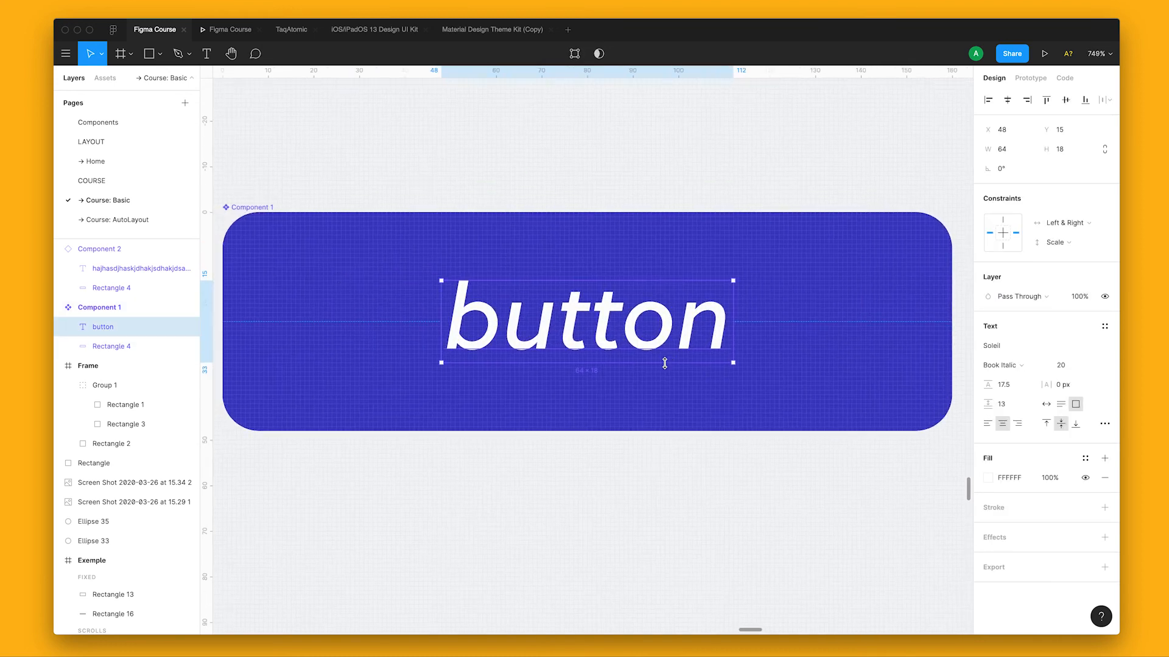
{"action": "scroll", "coordinate": [665, 363], "scroll_direction": "down", "scroll_amount": 3}
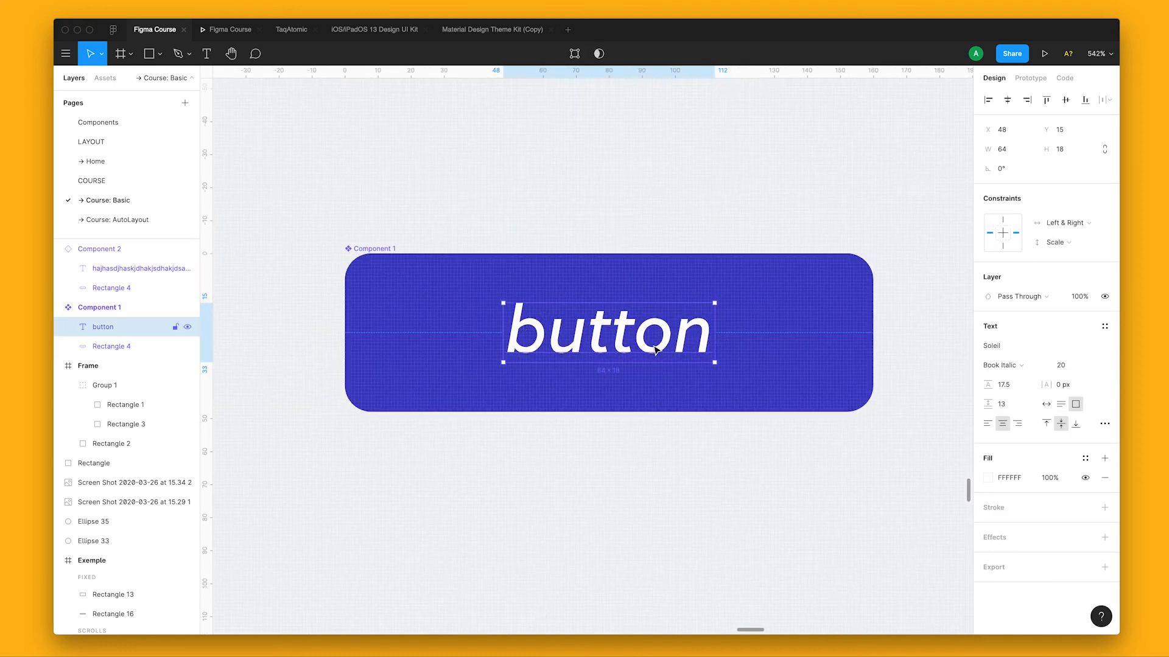
{"action": "left_click_drag", "start_coordinate": [715, 344], "coordinate": [822, 344]}
{"action": "scroll", "coordinate": [718, 456], "scroll_direction": "down", "scroll_amount": 5}
{"action": "scroll", "coordinate": [615, 373], "scroll_direction": "down", "scroll_amount": 2}
{"action": "scroll", "coordinate": [615, 373], "scroll_direction": "right", "scroll_amount": 1}
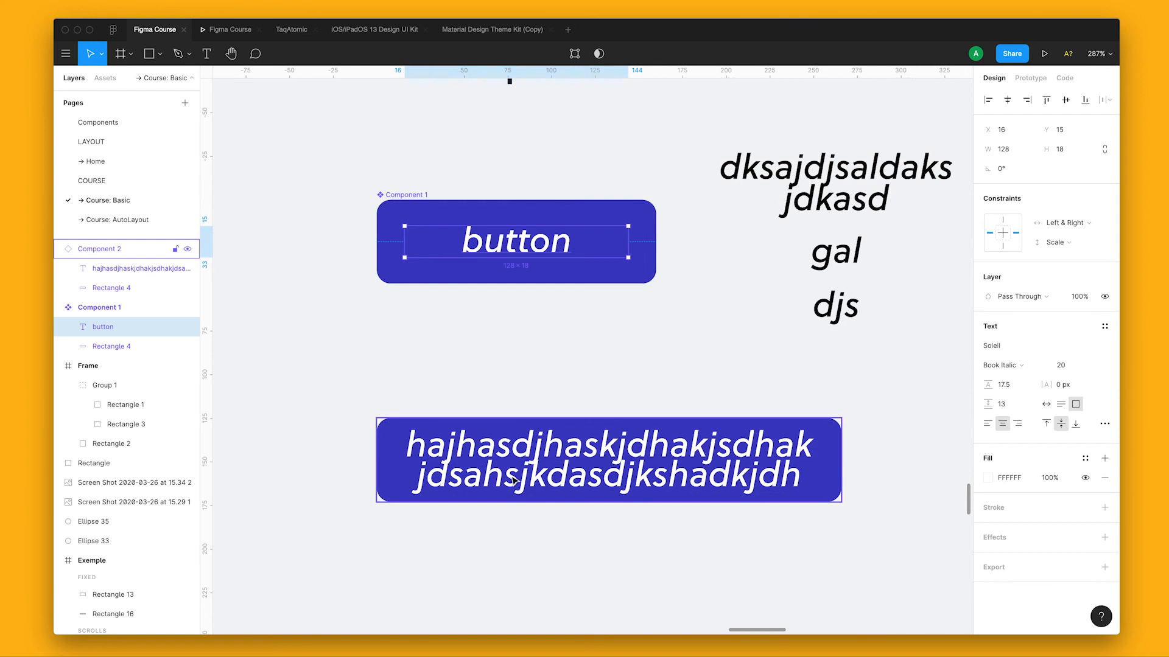
Shorten the instance's text to "hajhasdjhaskjdhakjsdhak" by deleting the rest of the string.
{"action": "double_click", "coordinate": [527, 485]}
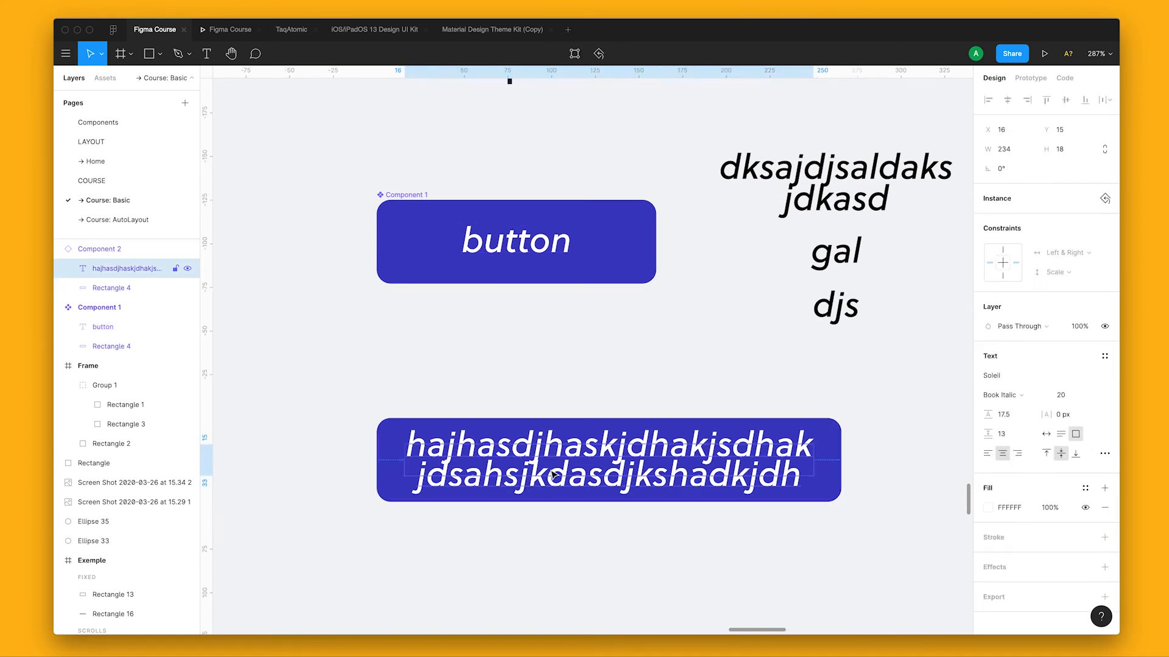
{"action": "double_click", "coordinate": [560, 467]}
{"action": "left_click", "coordinate": [426, 474]}
{"action": "key", "text": "shift+super+Down"}
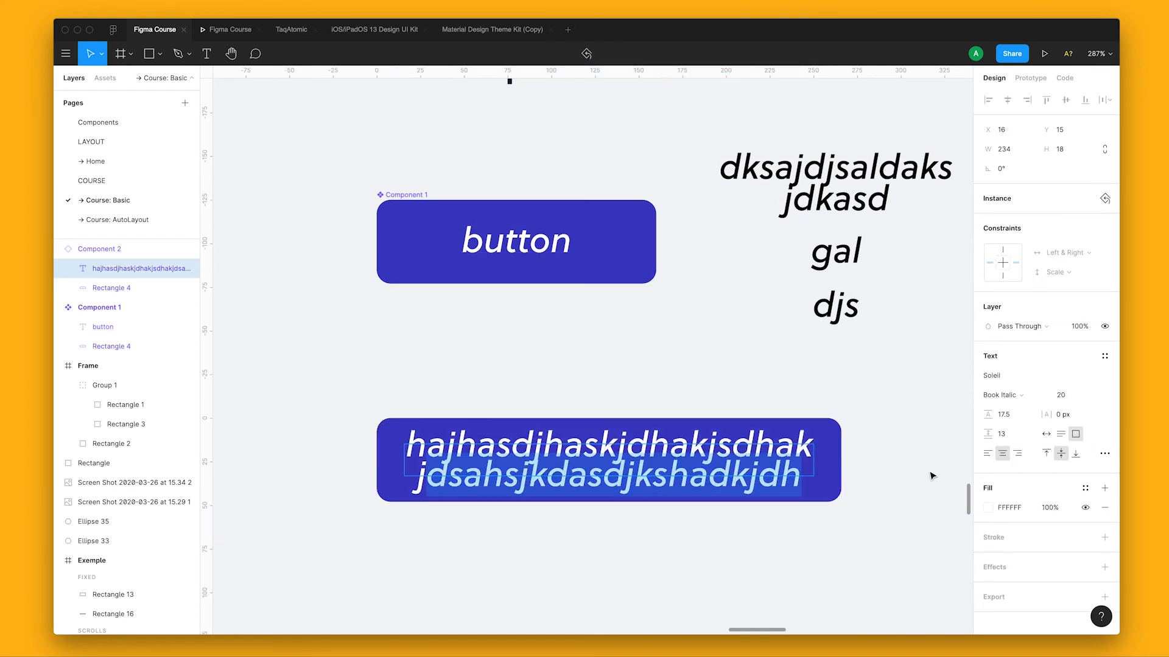
{"action": "key", "text": "BackSpace"}
{"action": "key", "text": "Escape"}
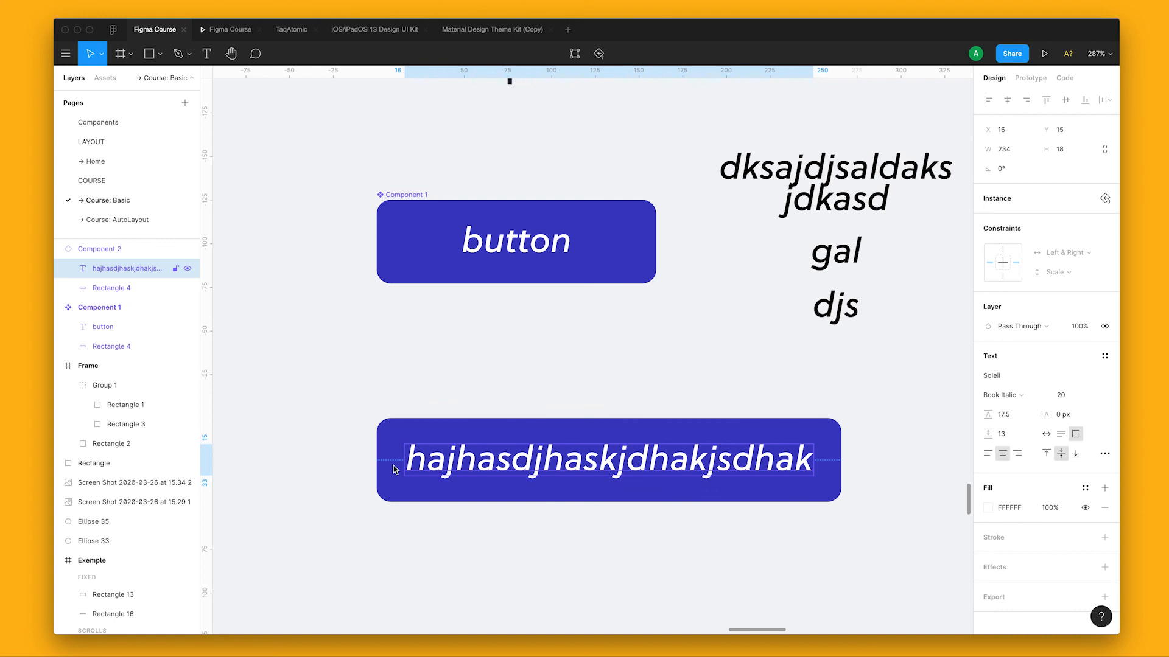
Increase the height of the "button" text box inside Component 1 evenly from its centre to 24.
{"action": "left_click", "coordinate": [529, 261]}
{"action": "left_click", "coordinate": [542, 251]}
{"action": "key", "text": "alt"}
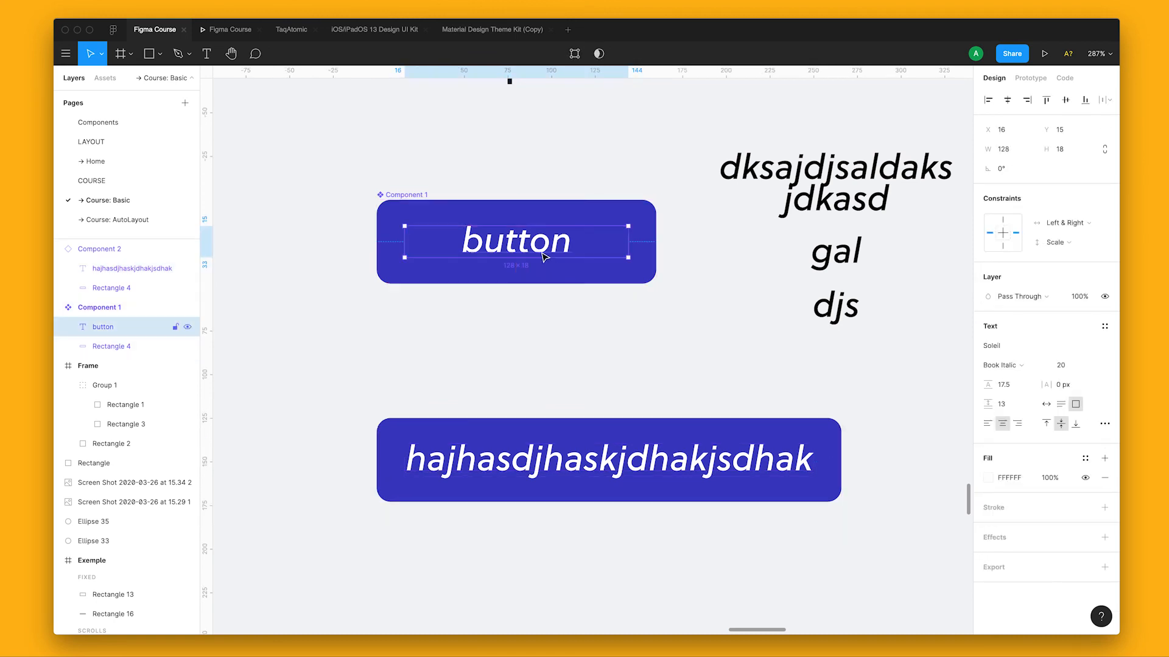
{"action": "scroll", "coordinate": [542, 255], "scroll_direction": "up", "scroll_amount": 5}
{"action": "left_click_drag", "start_coordinate": [524, 271], "coordinate": [597, 336]}
{"action": "key", "text": "alt"}
{"action": "left_click_drag", "start_coordinate": [600, 256], "coordinate": [601, 248]}
{"action": "double_click", "coordinate": [575, 311]}
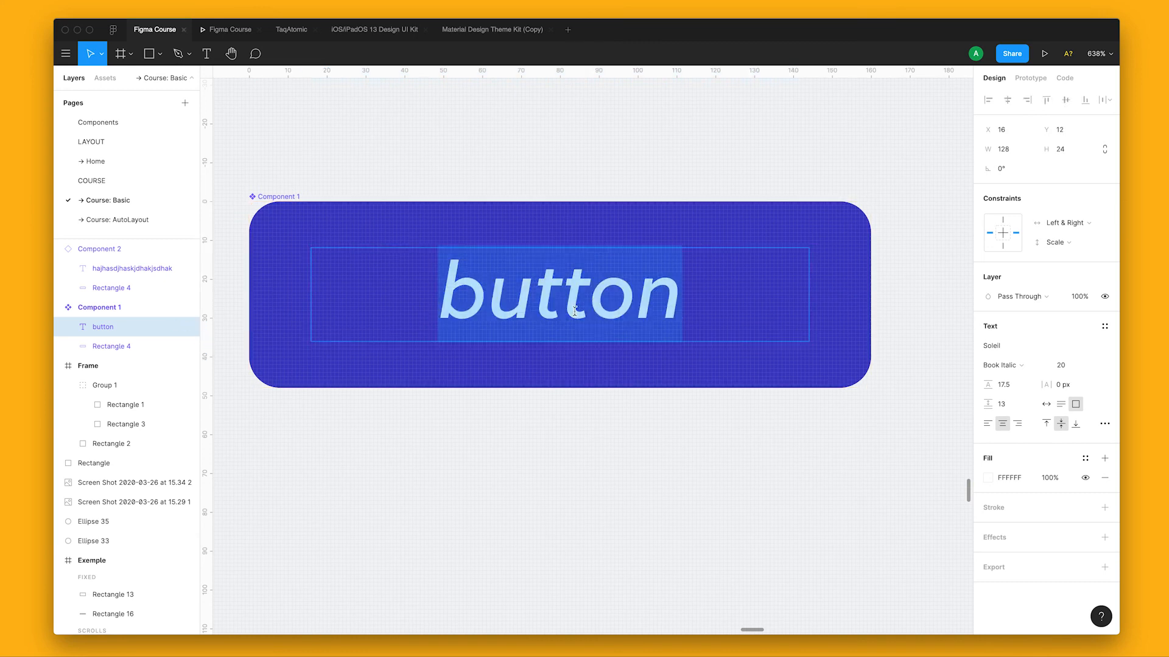
{"action": "key", "text": "Escape"}
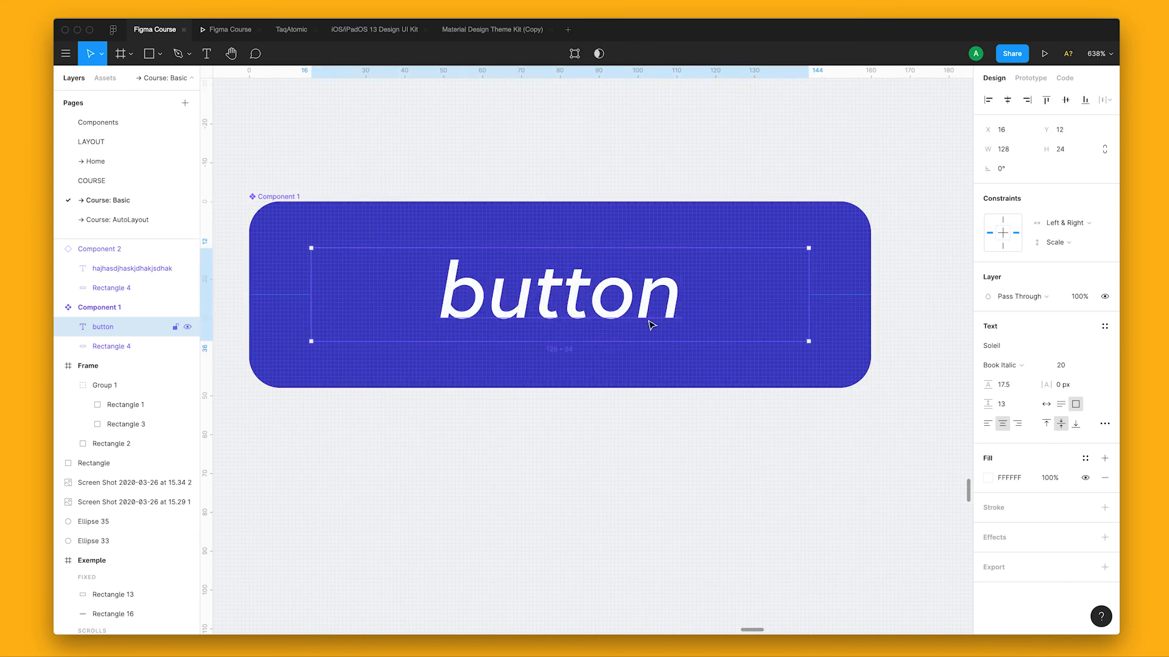
Try top and bottom vertical alignment on Component 1's "button" text, and return it to middle alignment.
{"action": "left_click", "coordinate": [1051, 426]}
{"action": "left_click", "coordinate": [1064, 426]}
{"action": "left_click", "coordinate": [1074, 425]}
{"action": "left_click", "coordinate": [1066, 425]}
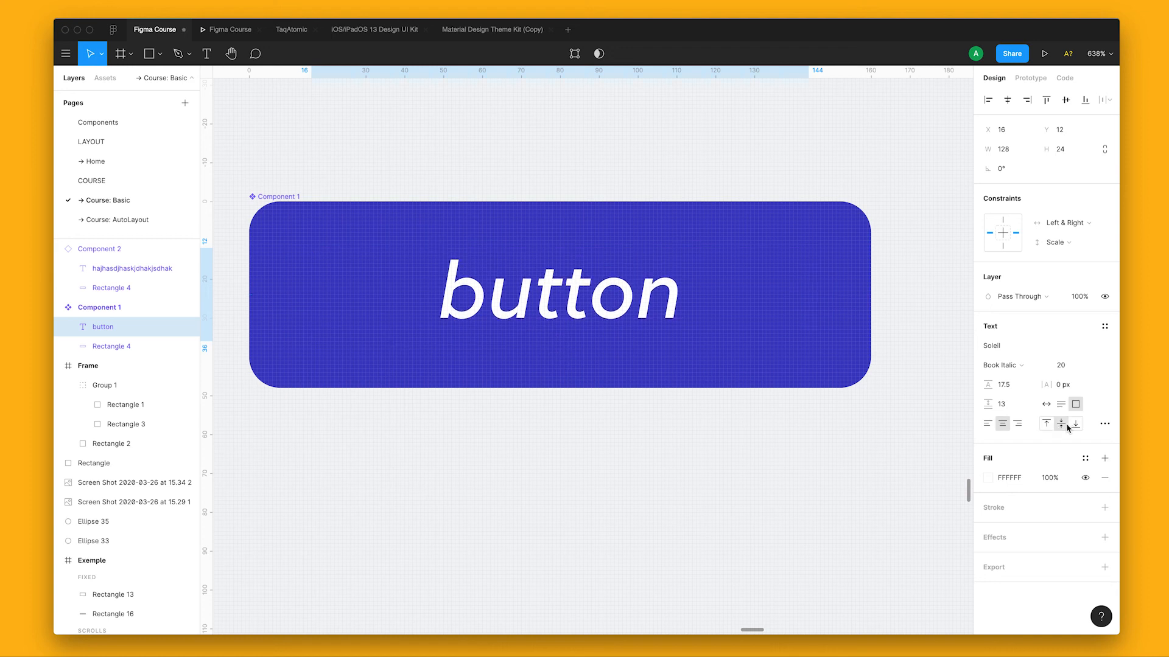
{"action": "left_click", "coordinate": [1046, 425]}
{"action": "left_click", "coordinate": [1075, 425]}
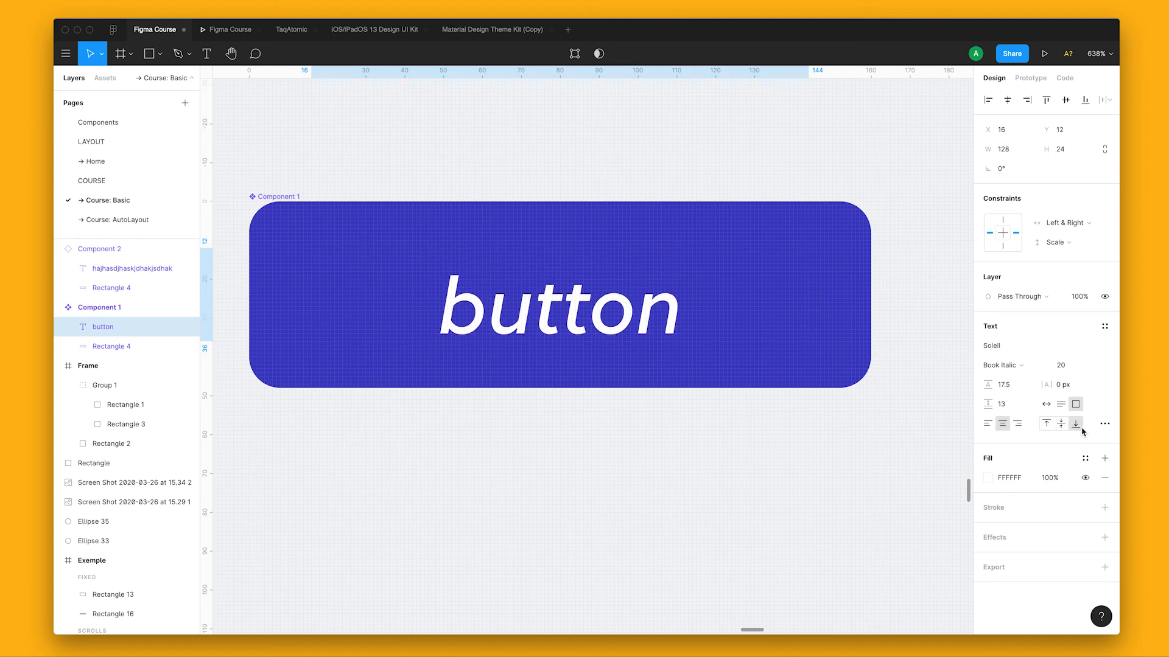
{"action": "left_click", "coordinate": [1065, 428]}
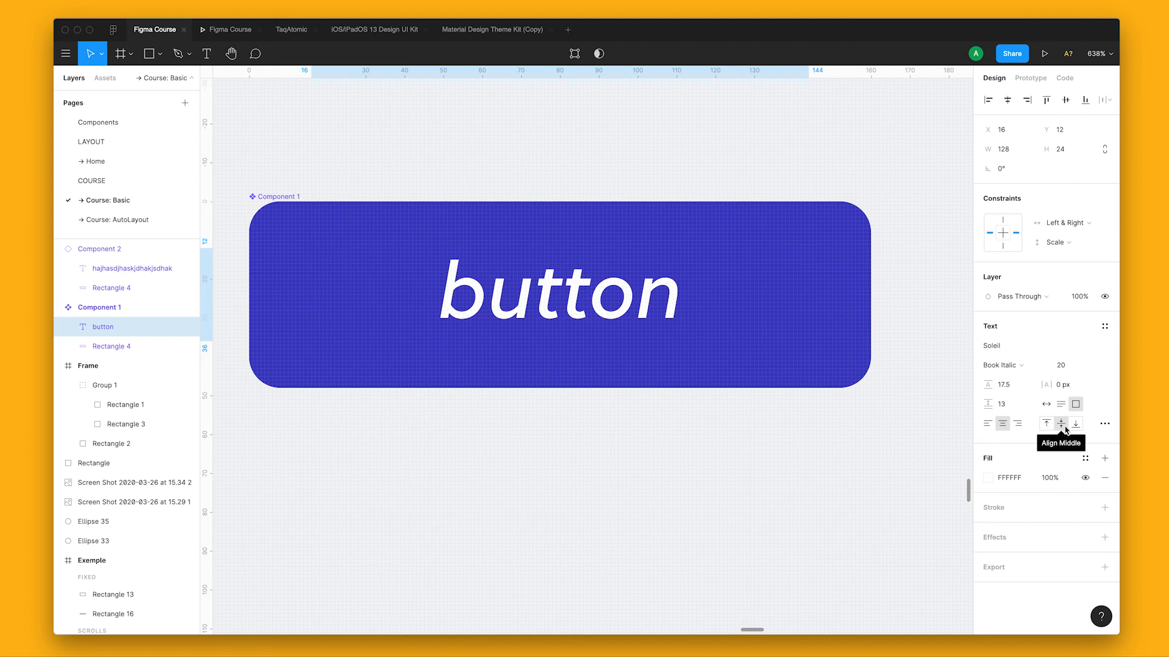
{"action": "left_click", "coordinate": [601, 468]}
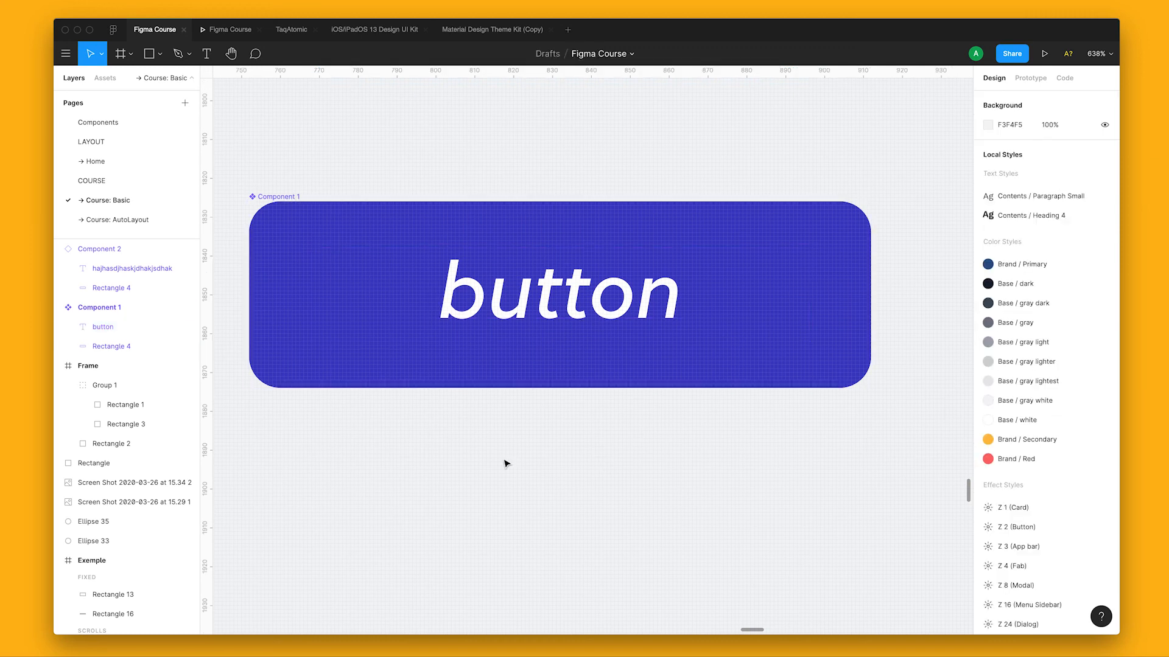
Set the vertical constraint of Component 1's "button" text to Top & Bottom.
{"action": "scroll", "coordinate": [503, 467], "scroll_direction": "down", "scroll_amount": 5}
{"action": "scroll", "coordinate": [617, 540], "scroll_direction": "down", "scroll_amount": 3}
{"action": "left_click", "coordinate": [545, 502]}
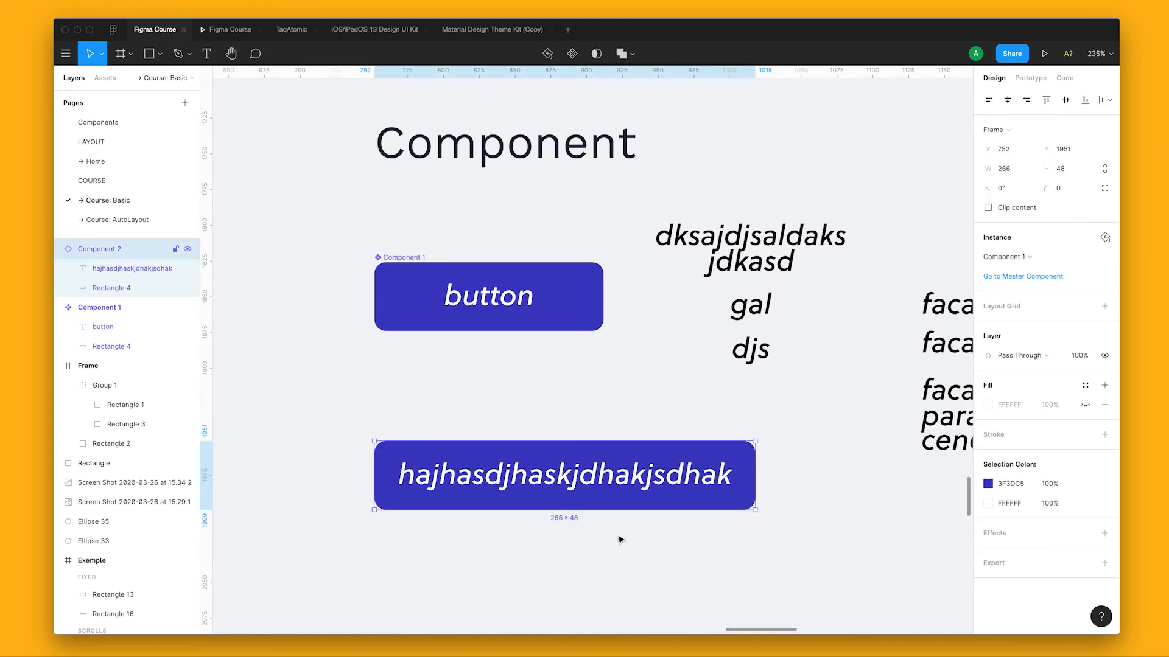
{"action": "scroll", "coordinate": [597, 505], "scroll_direction": "down", "scroll_amount": 3}
{"action": "double_click", "coordinate": [445, 220]}
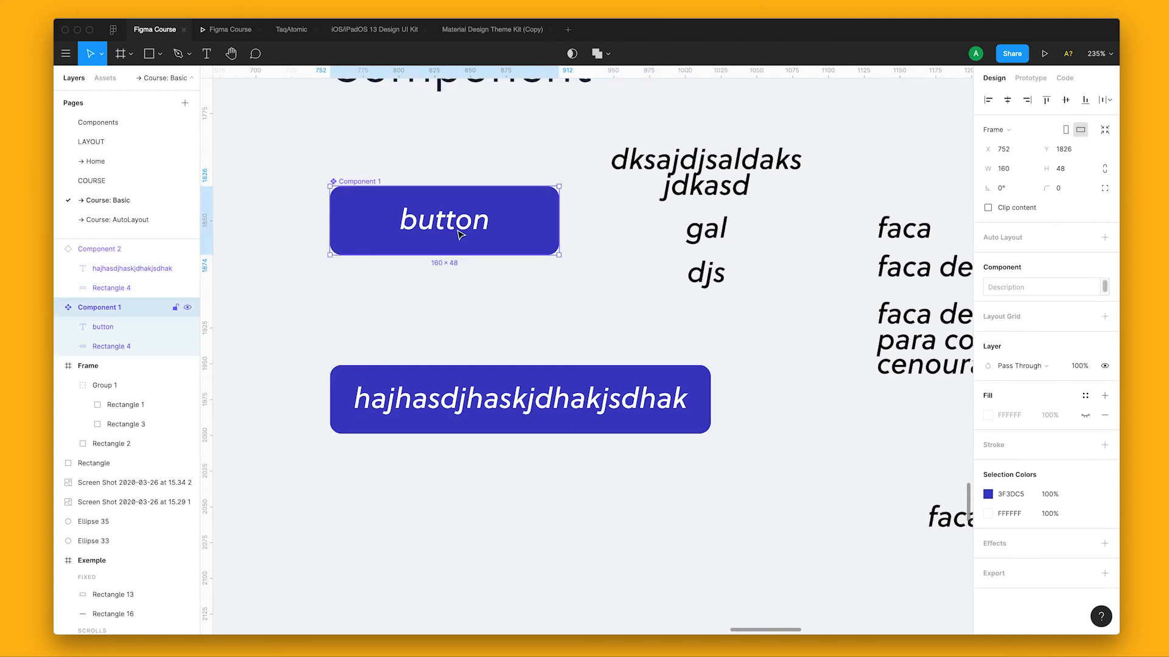
{"action": "left_click", "coordinate": [1004, 244], "text": "shift"}
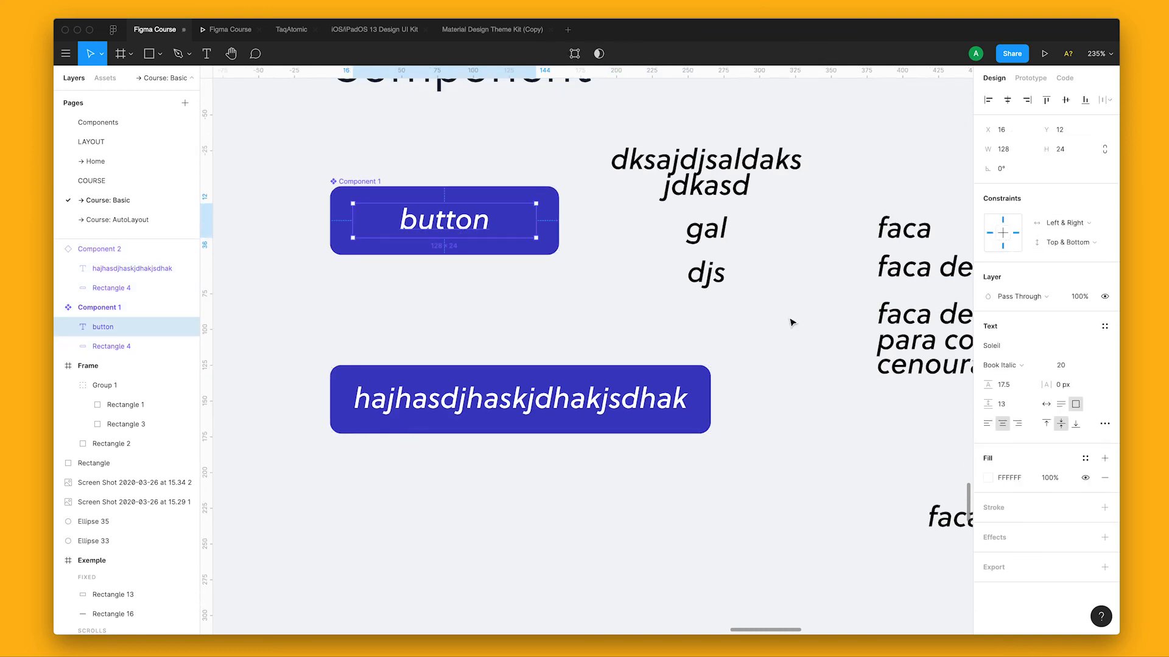
Extend the instance's lower edge downward to a height of about 128 and inspect its text box.
{"action": "left_click", "coordinate": [625, 335]}
{"action": "left_click", "coordinate": [429, 414]}
{"action": "left_click_drag", "start_coordinate": [544, 441], "coordinate": [538, 555]}
{"action": "double_click", "coordinate": [391, 383]}
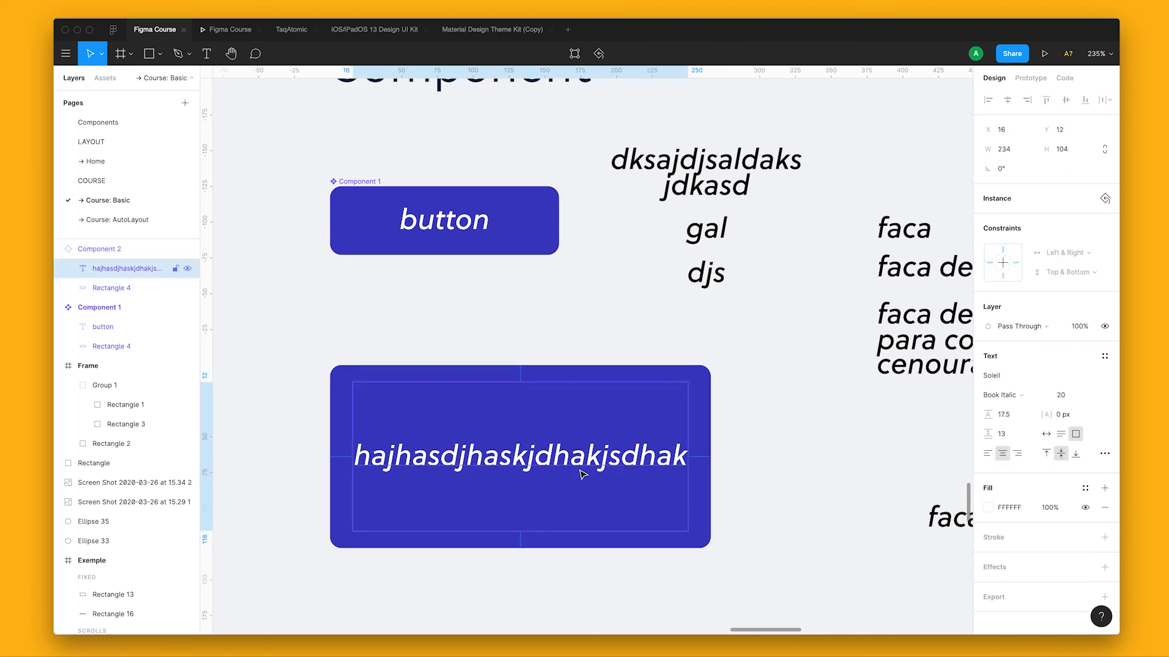
{"action": "left_click", "coordinate": [536, 331]}
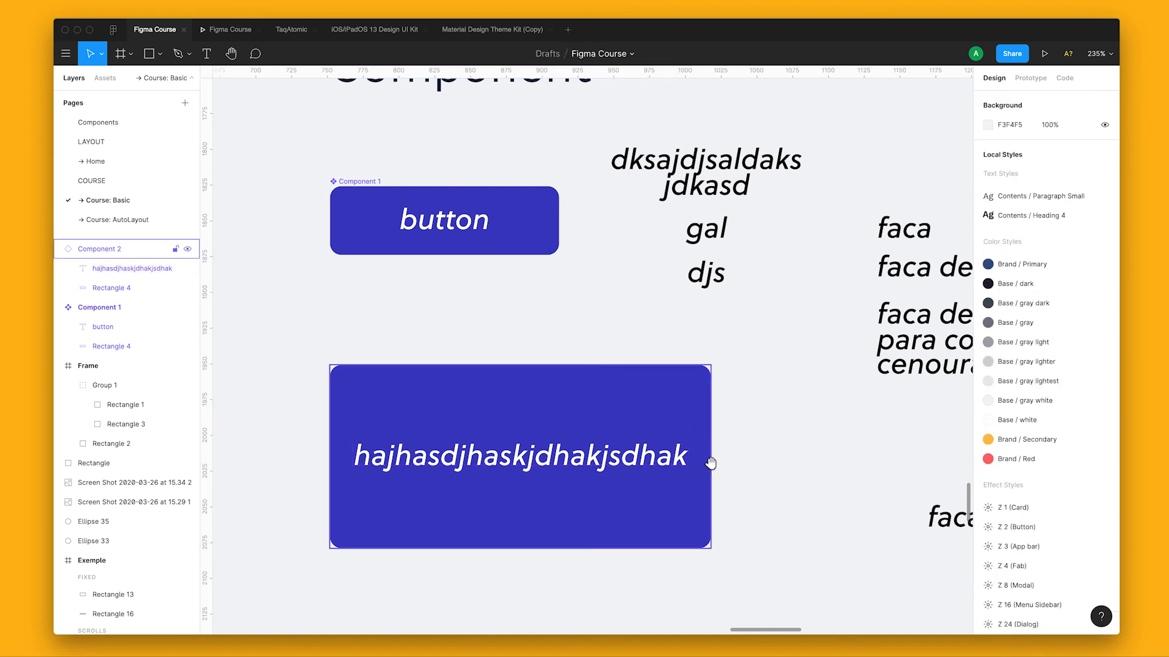
{"action": "scroll", "coordinate": [644, 418], "scroll_direction": "down", "scroll_amount": 5}
{"action": "scroll", "coordinate": [585, 537], "scroll_direction": "down", "scroll_amount": 5}
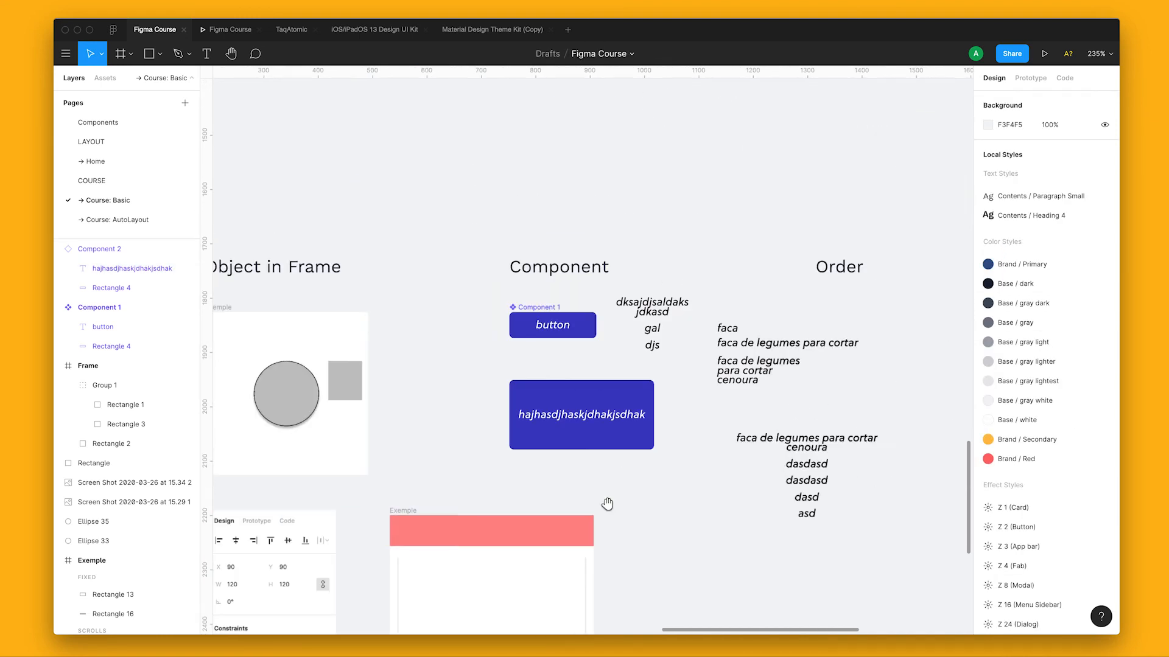
{"action": "scroll", "coordinate": [605, 503], "scroll_direction": "up", "scroll_amount": 5}
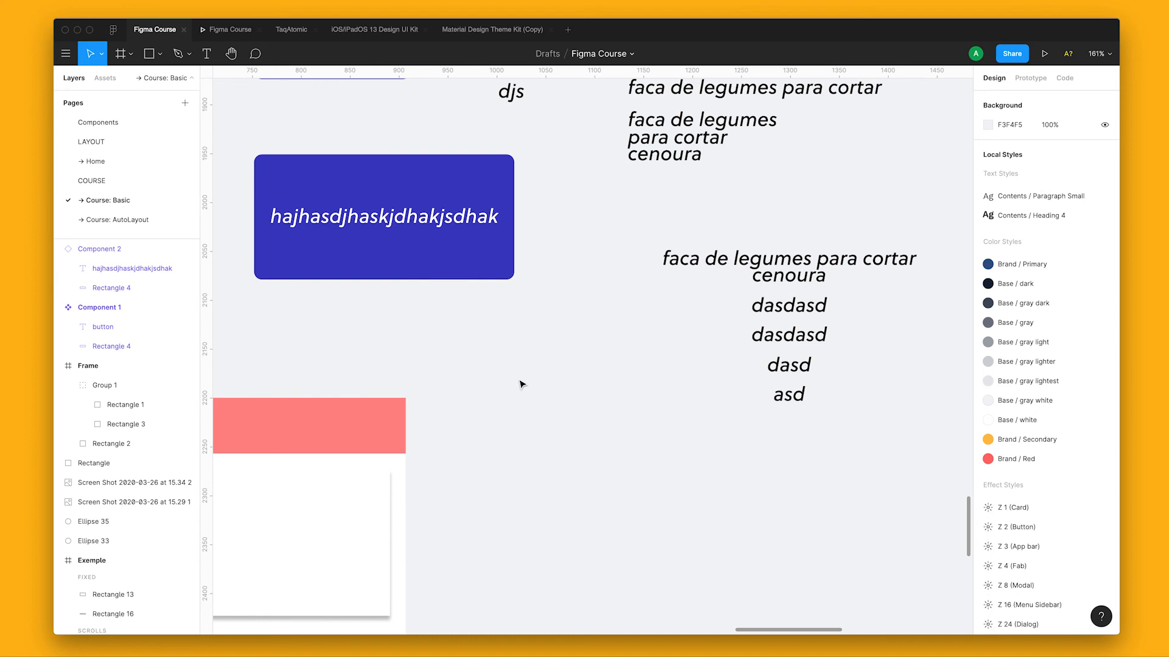
Draw a rectangle about 228 × 155 in the empty area below the blue button instance.
{"action": "key", "text": "r"}
{"action": "left_click_drag", "start_coordinate": [468, 339], "coordinate": [699, 504]}
{"action": "left_click", "coordinate": [718, 485]}
{"action": "scroll", "coordinate": [576, 444], "scroll_direction": "up", "scroll_amount": 3}
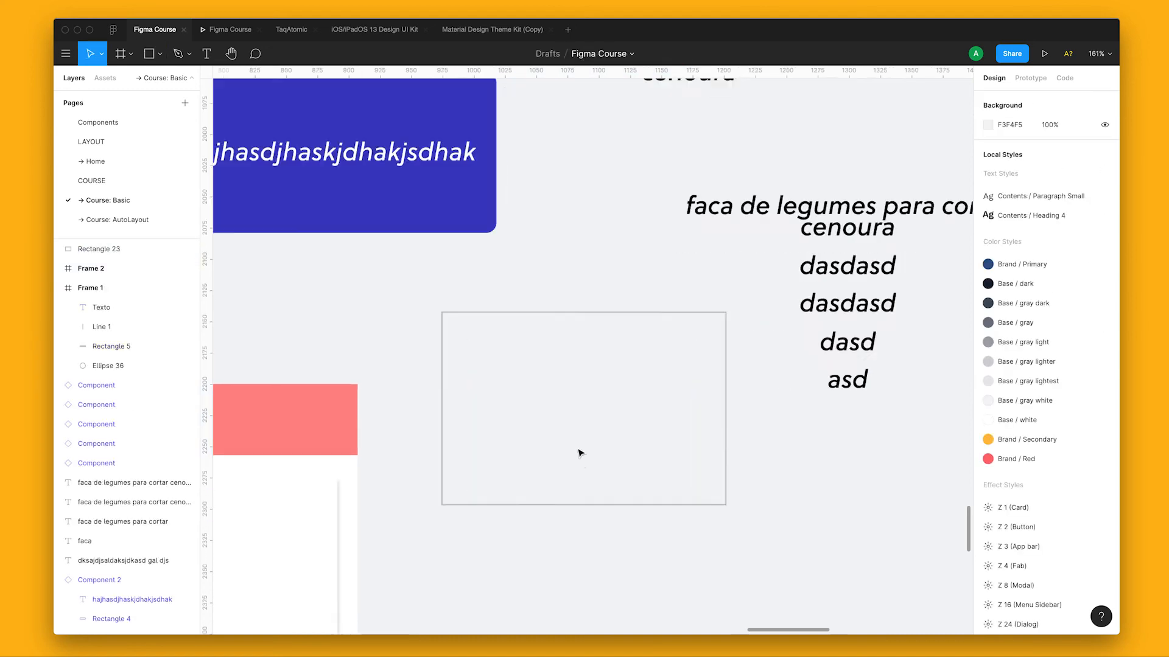
{"action": "scroll", "coordinate": [578, 454], "scroll_direction": "up", "scroll_amount": 5}
Add the text "Textarea" near the upper-left corner inside the new rectangle and align it left.
{"action": "key", "text": "t"}
{"action": "left_click", "coordinate": [442, 272]}
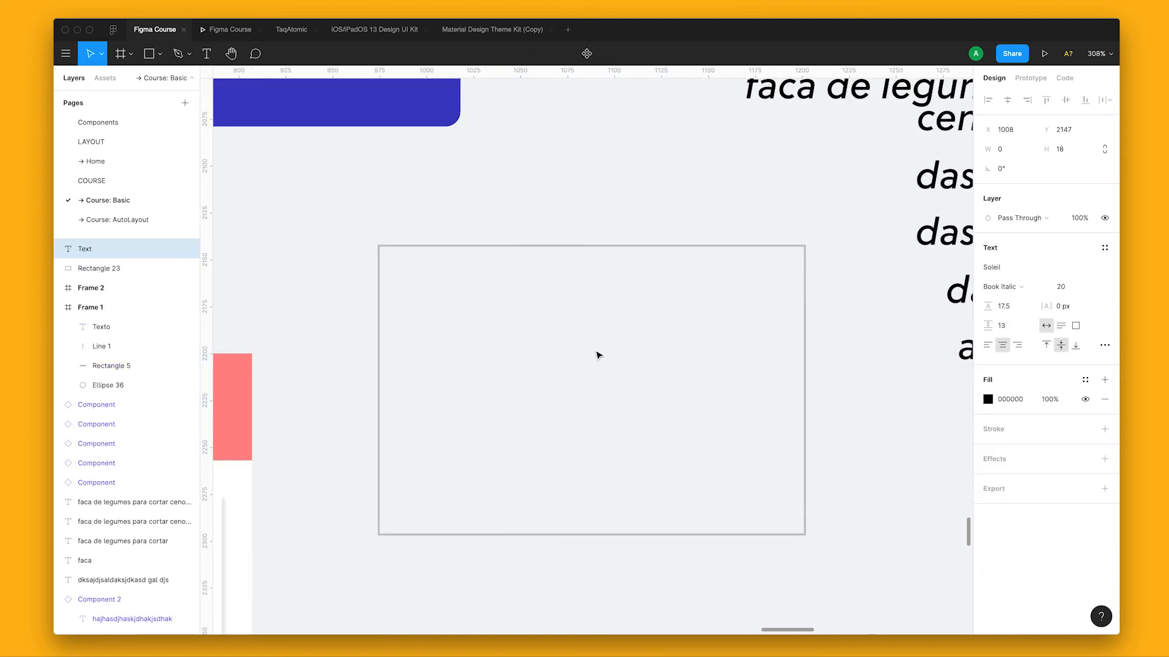
{"action": "type", "text": "Tex"}
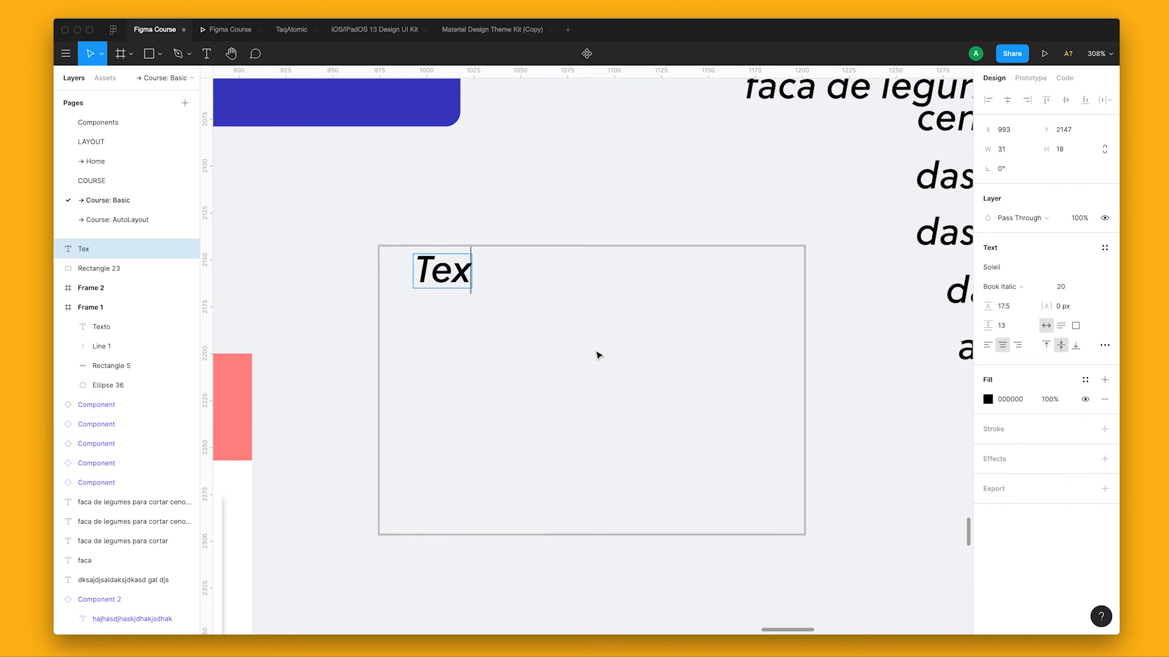
{"action": "type", "text": "tarea"}
{"action": "key", "text": "Escape"}
{"action": "key", "text": "alt+super+l"}
Move the "Textarea" text to 16 px from the rectangle's left and top edges.
{"action": "left_click_drag", "start_coordinate": [446, 277], "coordinate": [474, 292]}
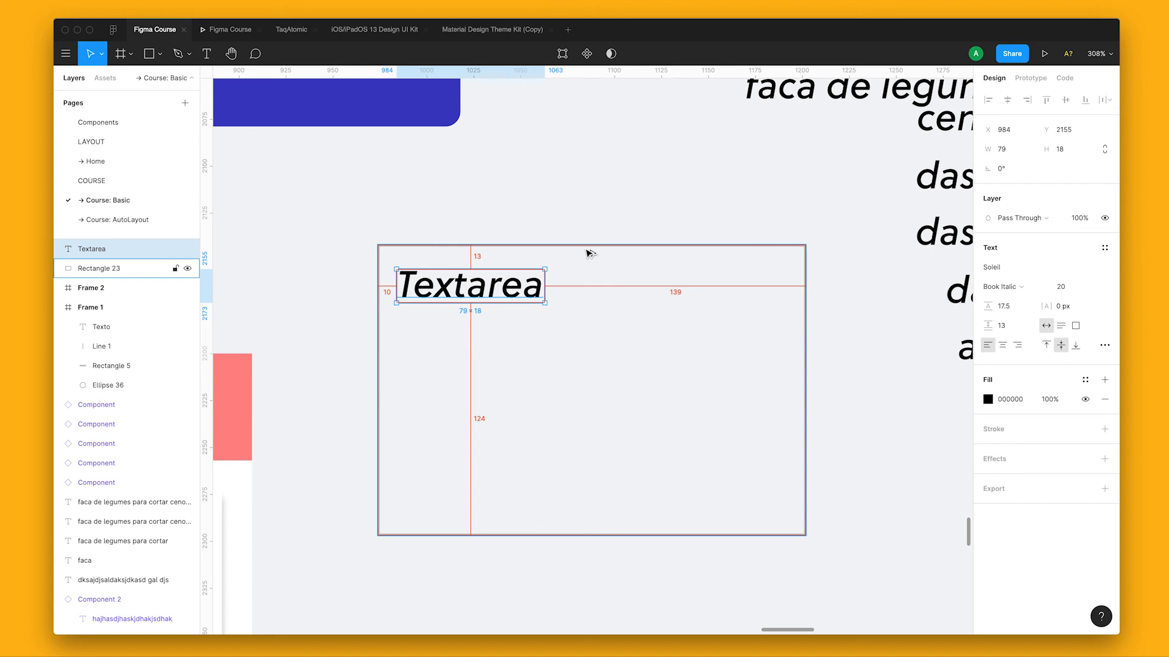
{"action": "key", "text": "Right"}
{"action": "key", "text": "Right"}
{"action": "key", "text": "Right"}
{"action": "key", "text": "Right"}
{"action": "key", "text": "Down"}
{"action": "key", "text": "Down"}
{"action": "key", "text": "Right"}
{"action": "key", "text": "Right"}
{"action": "key", "text": "Down"}
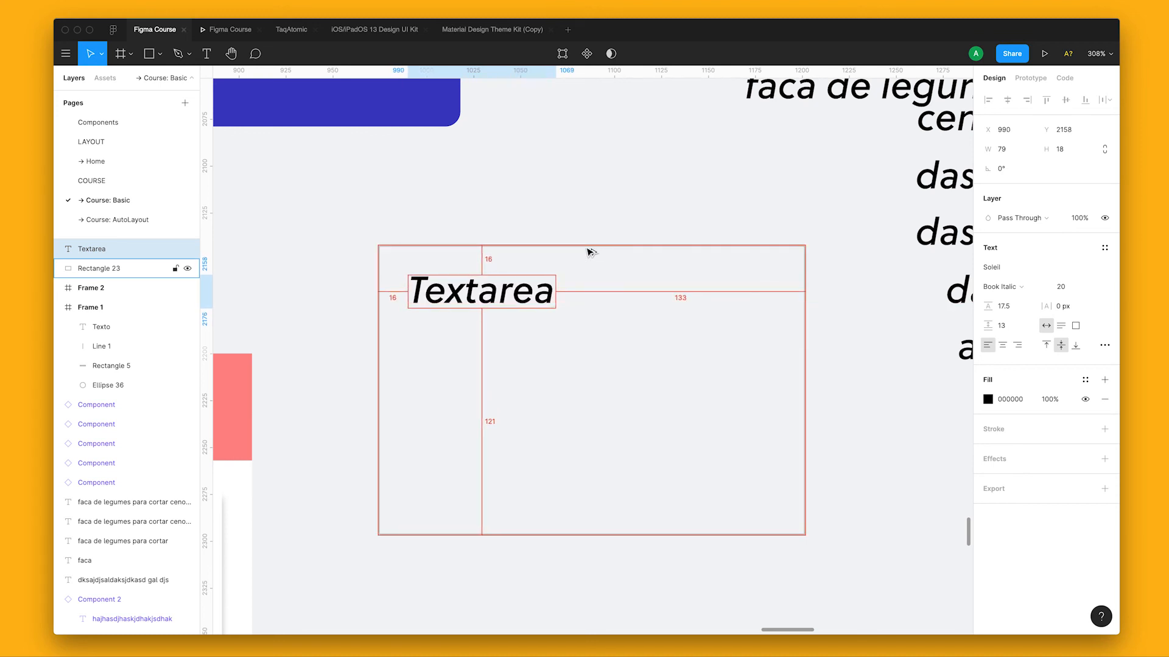
Set the "Textarea" text's font size to 14 and nudge it to 16 px from the rectangle's top edge.
{"action": "left_click", "coordinate": [1059, 285]}
{"action": "left_click", "coordinate": [1026, 308]}
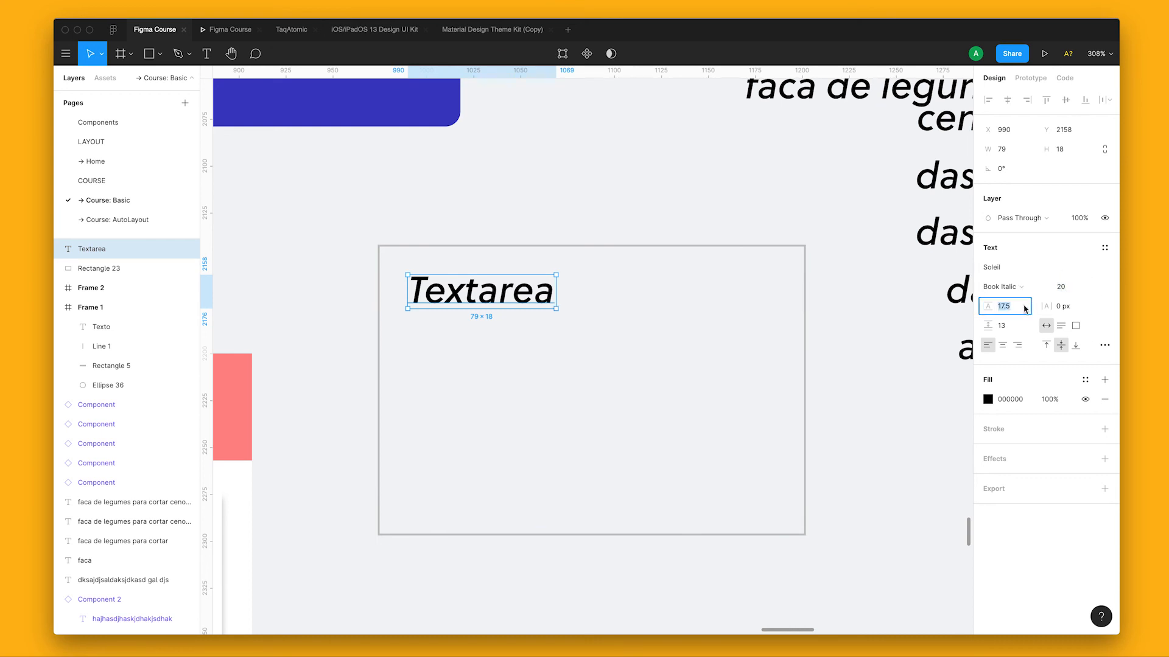
{"action": "left_click", "coordinate": [1070, 290]}
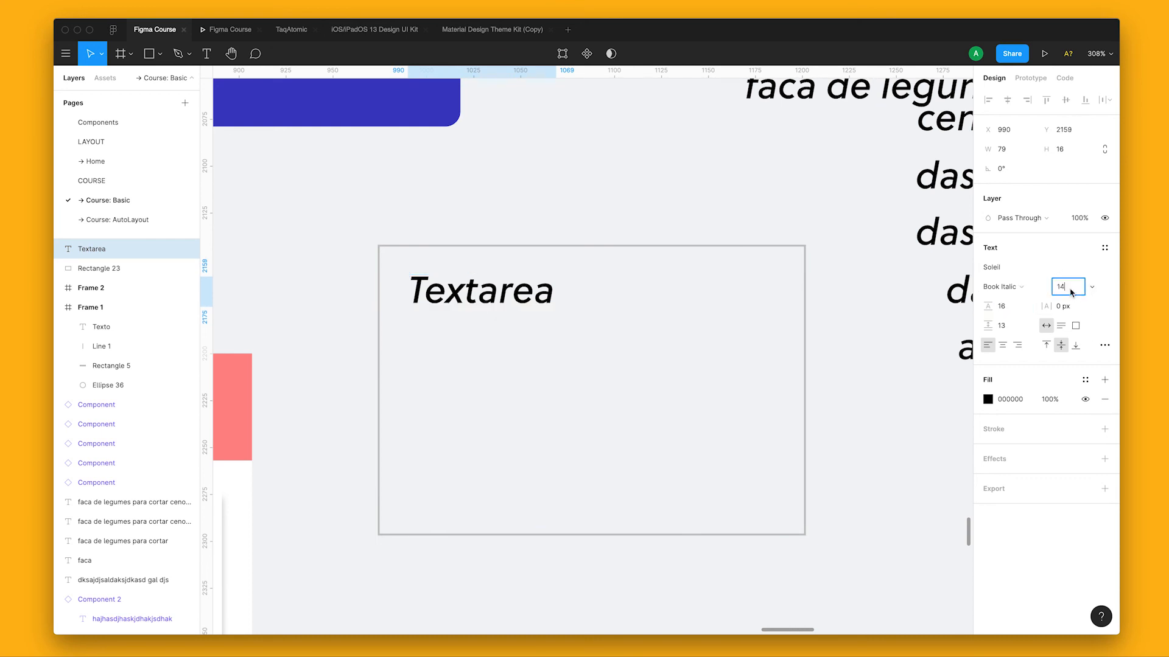
{"action": "key", "text": "Return"}
{"action": "left_click", "coordinate": [477, 219]}
{"action": "left_click", "coordinate": [474, 292]}
{"action": "key", "text": "alt"}
{"action": "key", "text": "Up"}
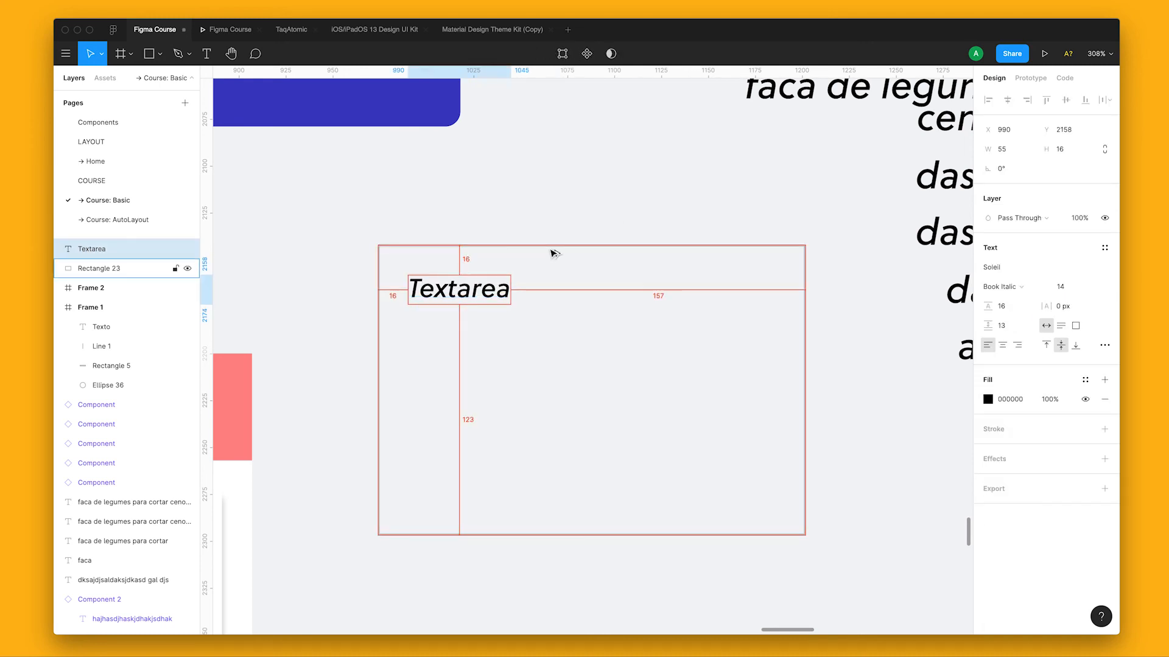
Stretch the "Textarea" text box to 196 × 123, leaving 16 px margins on the rectangle's right and bottom sides.
{"action": "left_click_drag", "start_coordinate": [513, 308], "coordinate": [772, 504]}
{"action": "key", "text": "alt"}
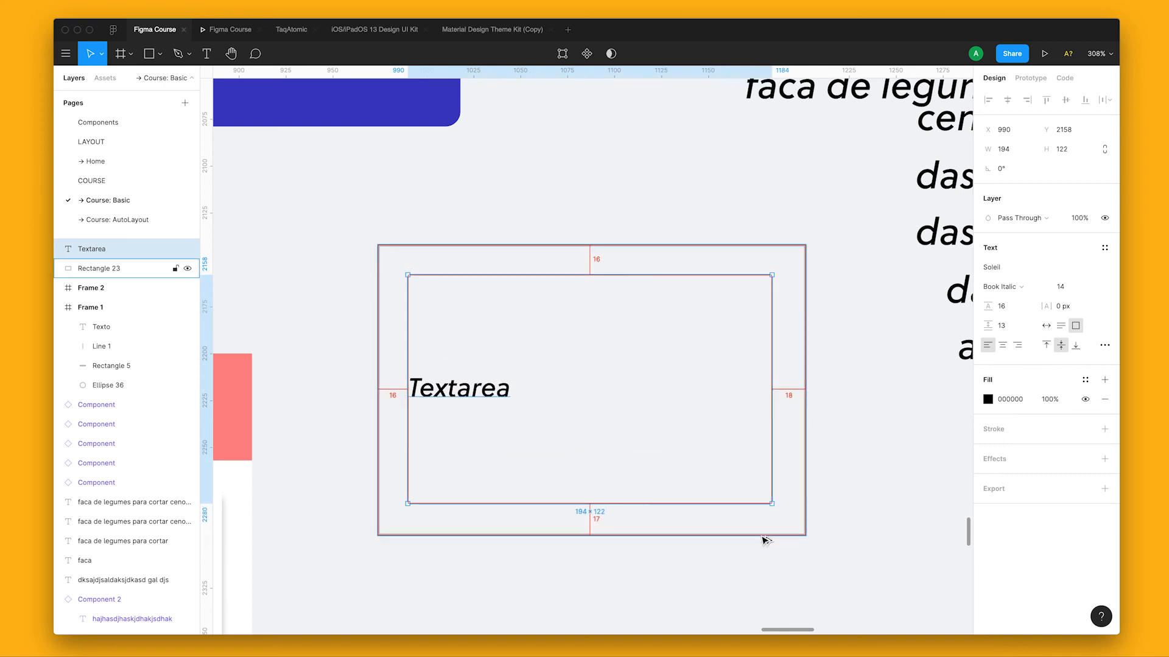
{"action": "scroll", "coordinate": [640, 505], "scroll_direction": "up", "scroll_amount": 5}
{"action": "left_click_drag", "start_coordinate": [639, 507], "coordinate": [639, 509]}
{"action": "key", "text": "alt"}
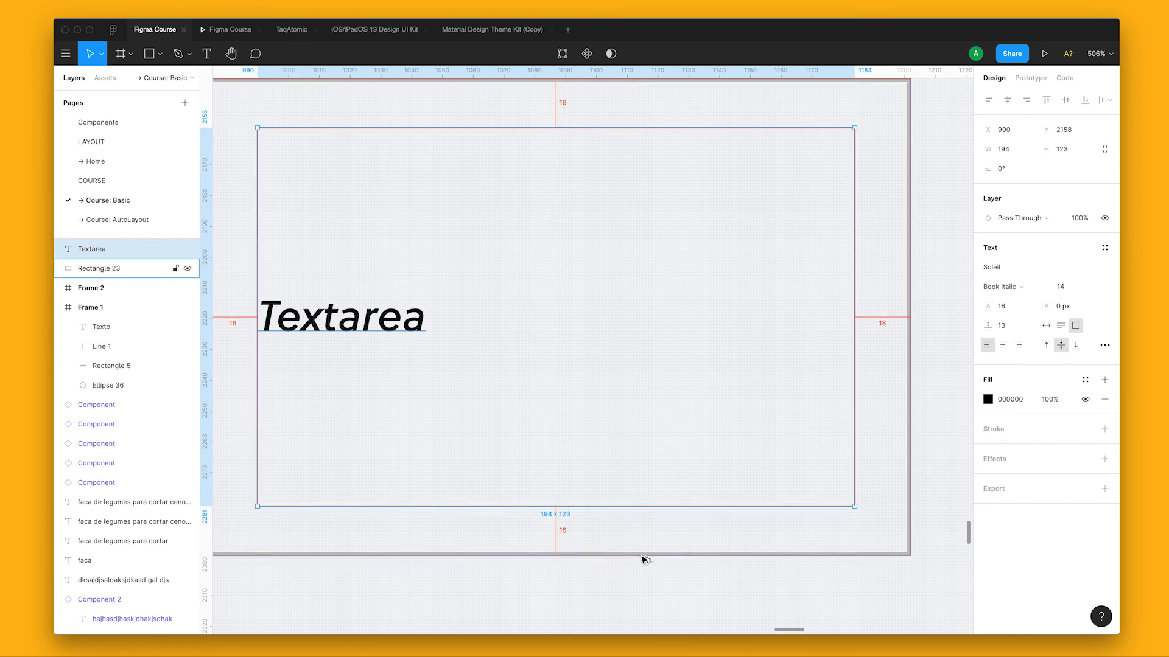
{"action": "left_click_drag", "start_coordinate": [855, 325], "coordinate": [860, 325]}
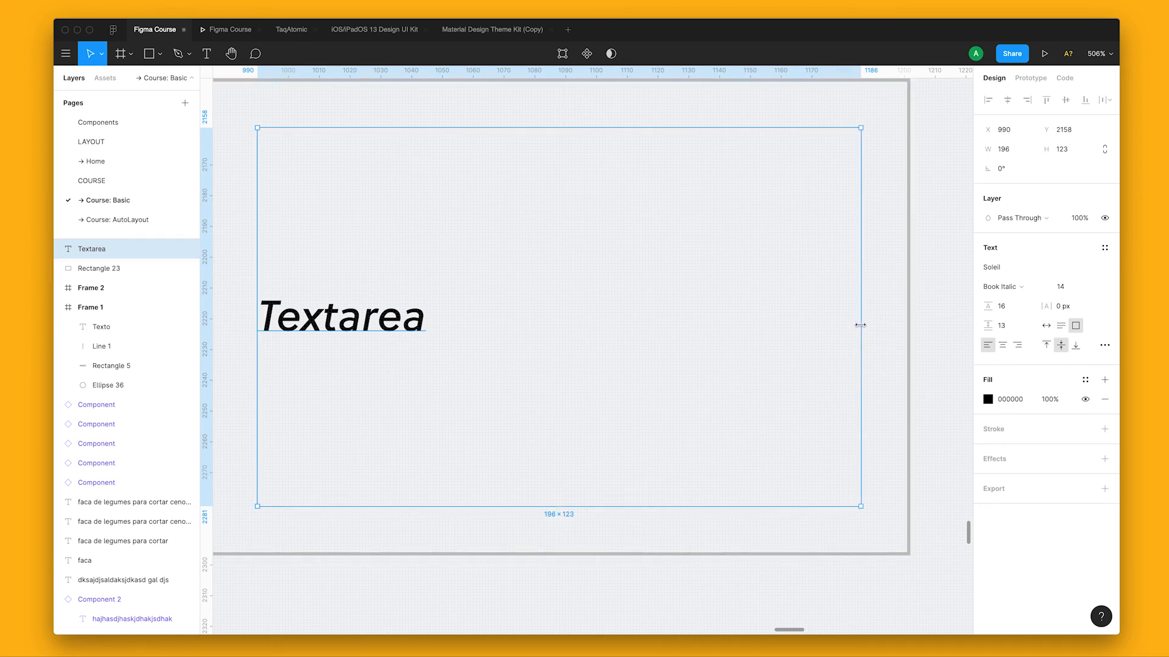
Add a solid white fill to the rectangle behind the "Textarea" text.
{"action": "left_click", "coordinate": [909, 333]}
{"action": "scroll", "coordinate": [908, 333], "scroll_direction": "down", "scroll_amount": 3}
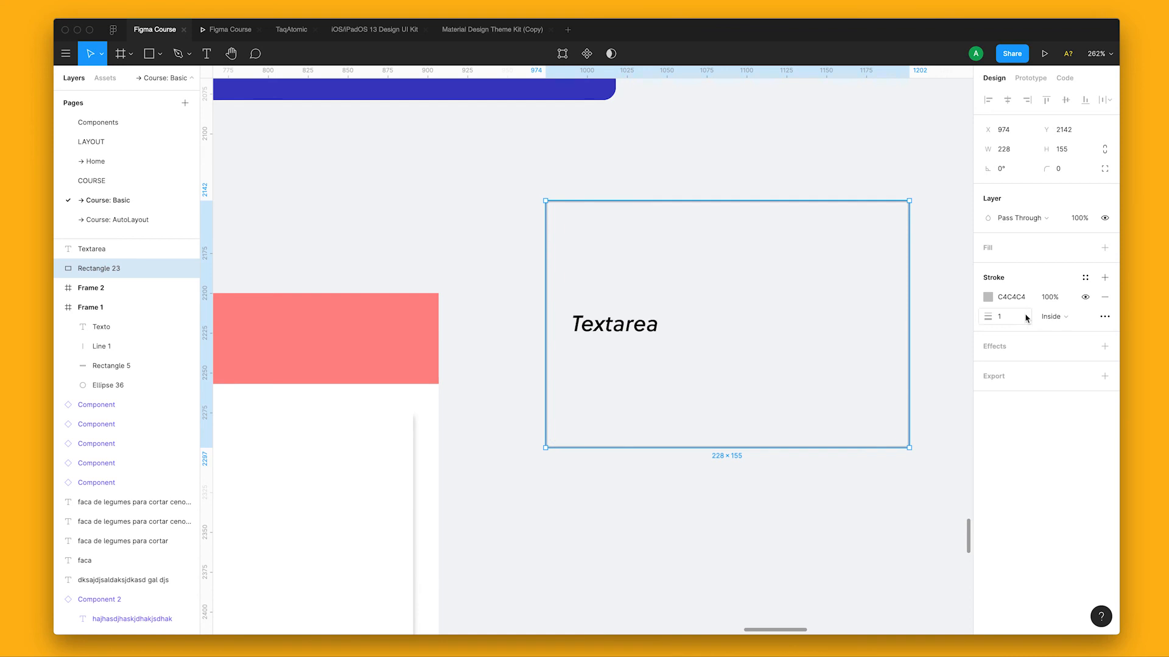
{"action": "left_click", "coordinate": [1085, 247]}
{"action": "left_click", "coordinate": [1105, 248]}
{"action": "left_click", "coordinate": [1105, 248]}
{"action": "left_click", "coordinate": [987, 267]}
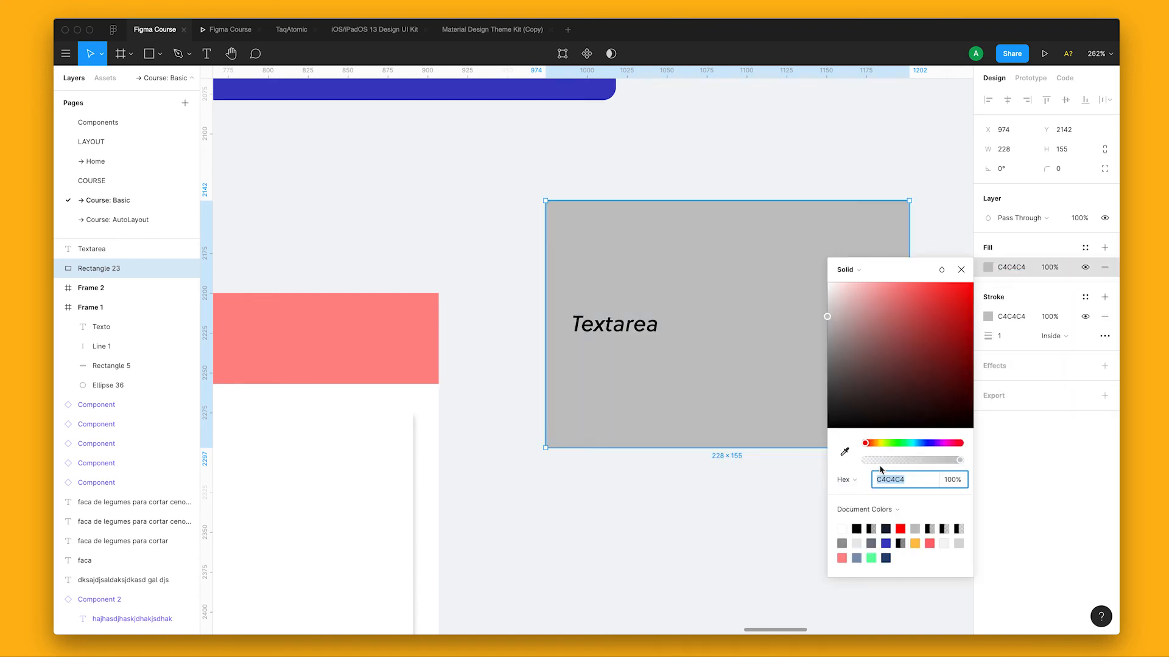
{"action": "left_click", "coordinate": [843, 527]}
{"action": "scroll", "coordinate": [731, 525], "scroll_direction": "right", "scroll_amount": 3}
{"action": "left_click", "coordinate": [639, 527]}
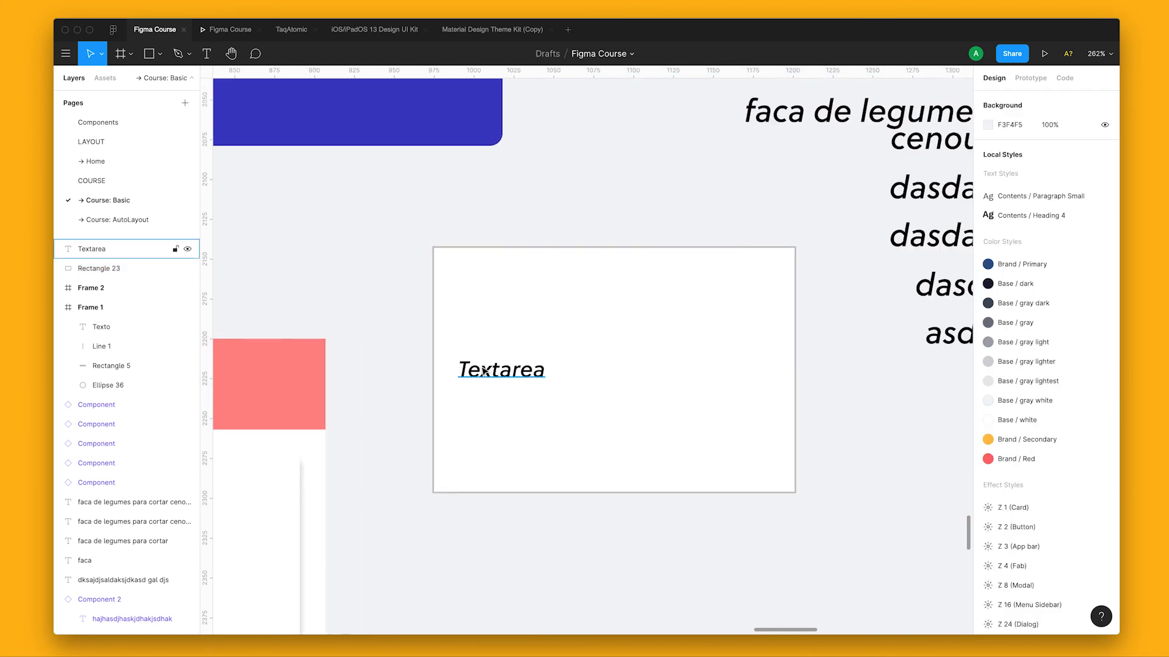
Set the vertical alignment of the "Textarea" text to top.
{"action": "left_click", "coordinate": [496, 372]}
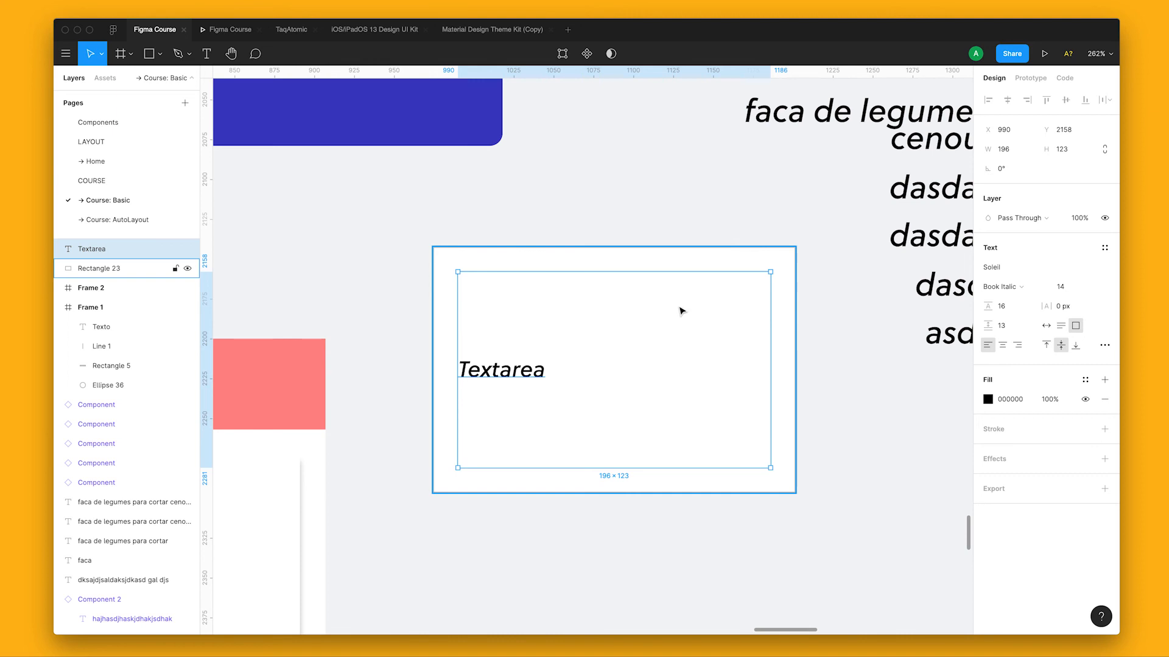
{"action": "left_click", "coordinate": [1046, 345]}
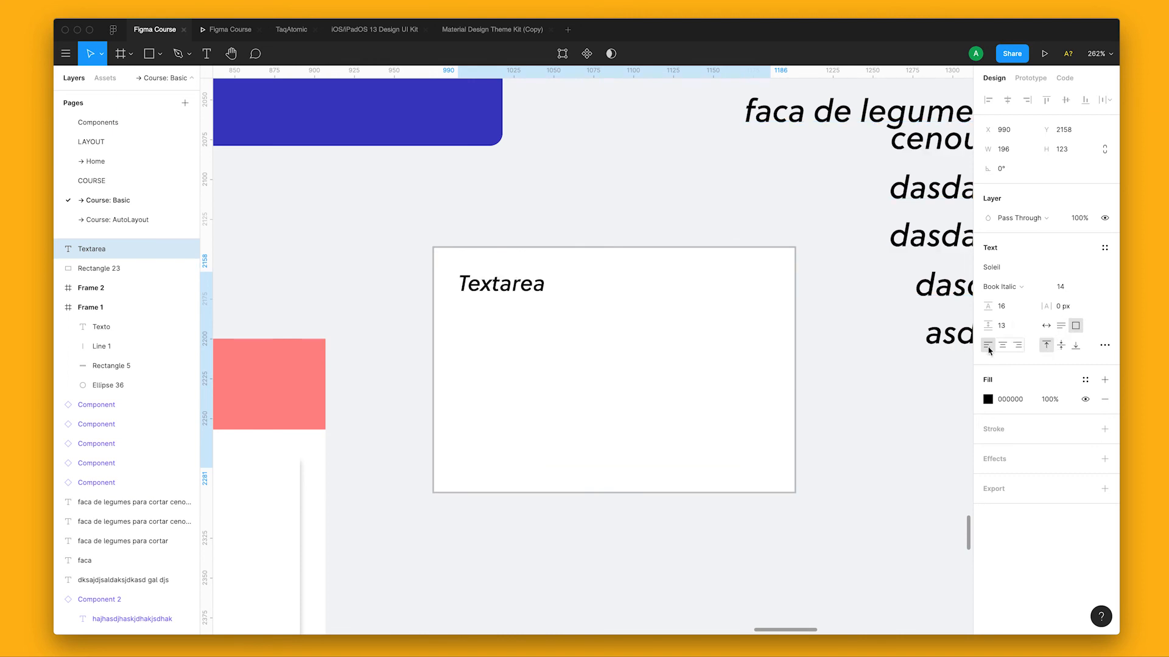
{"action": "left_click", "coordinate": [393, 266]}
Create a component from the "Textarea" text and the rectangle behind it.
{"action": "left_click_drag", "start_coordinate": [402, 234], "coordinate": [555, 367]}
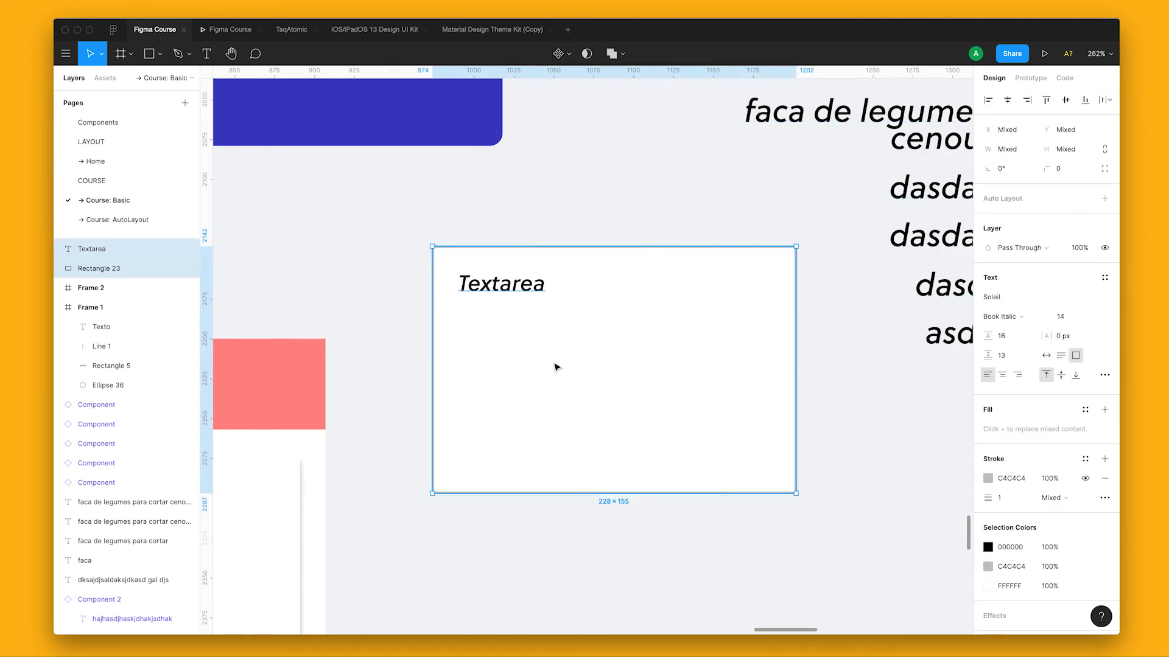
{"action": "scroll", "coordinate": [647, 441], "scroll_direction": "down", "scroll_amount": 2}
{"action": "scroll", "coordinate": [647, 441], "scroll_direction": "right", "scroll_amount": 2}
{"action": "left_click", "coordinate": [558, 53]}
Set the constraints of Component 3's "Textarea" text to Left & Right and Top & Bottom.
{"action": "scroll", "coordinate": [585, 394], "scroll_direction": "down", "scroll_amount": 1}
{"action": "left_click", "coordinate": [449, 166]}
{"action": "left_click", "coordinate": [989, 233]}
{"action": "left_click", "coordinate": [1003, 222]}
{"action": "left_click", "coordinate": [1016, 232], "text": "shift"}
{"action": "left_click", "coordinate": [1002, 246], "text": "shift"}
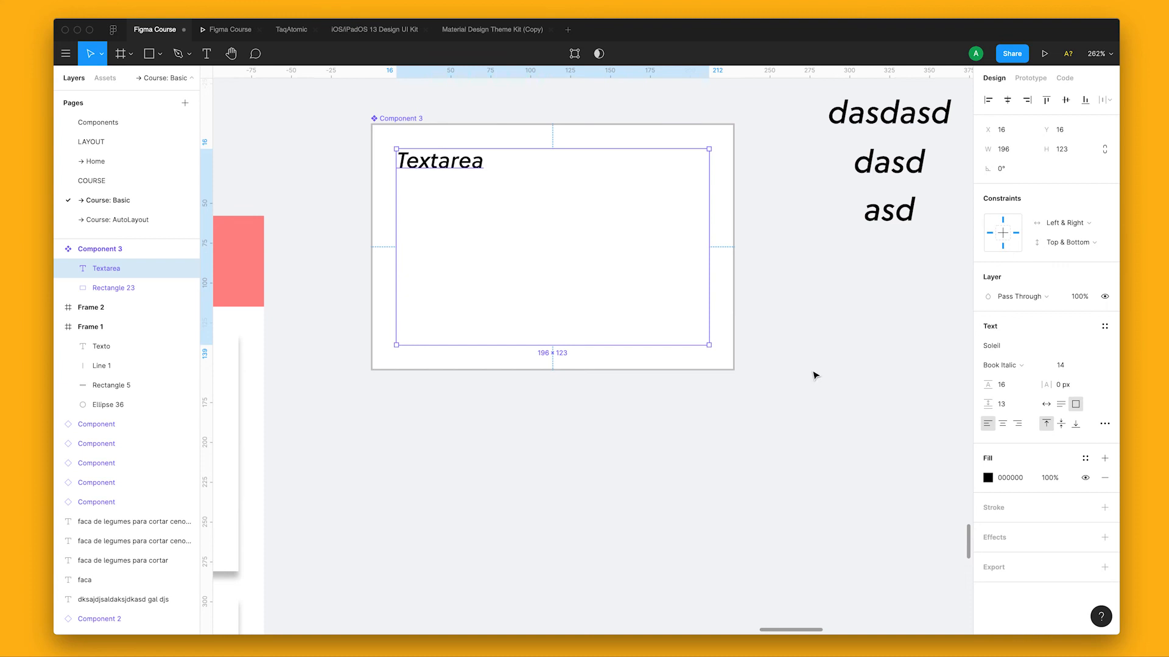
{"action": "left_click", "coordinate": [815, 376]}
Duplicate Component 3 as an instance below the original and reduce the instance's height to about 109.
{"action": "scroll", "coordinate": [777, 401], "scroll_direction": "down", "scroll_amount": 2}
{"action": "scroll", "coordinate": [615, 264], "scroll_direction": "down", "scroll_amount": 2}
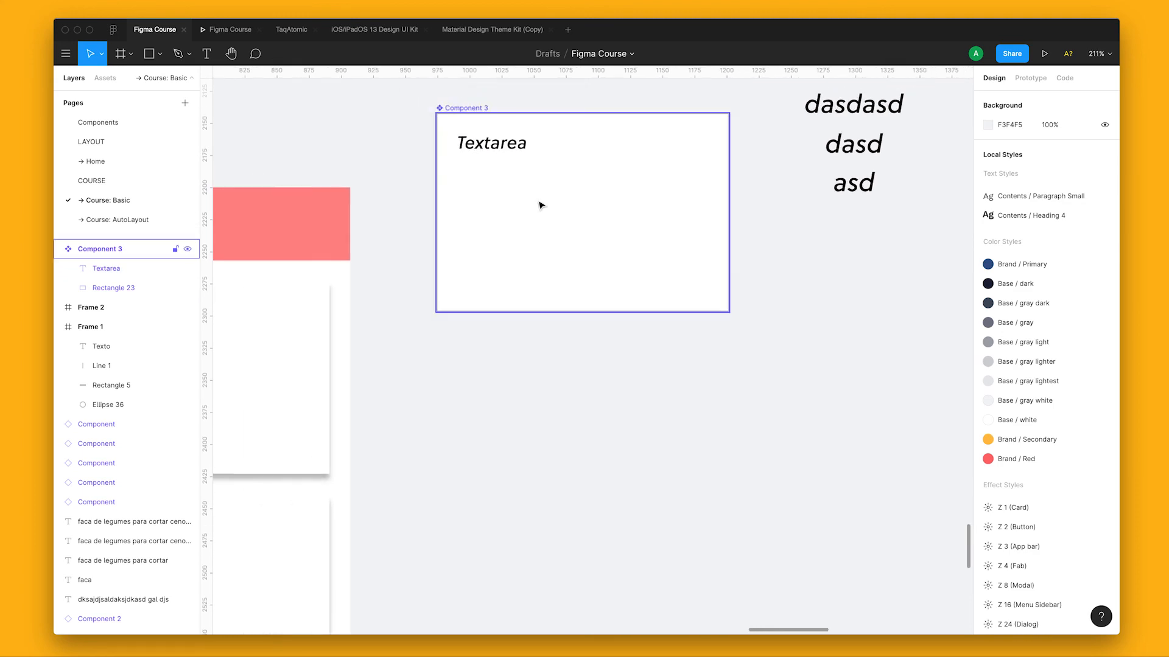
{"action": "left_click_drag", "start_coordinate": [481, 145], "coordinate": [493, 345]}
{"action": "scroll", "coordinate": [791, 377], "scroll_direction": "down", "scroll_amount": 3}
{"action": "scroll", "coordinate": [791, 377], "scroll_direction": "left", "scroll_amount": 1}
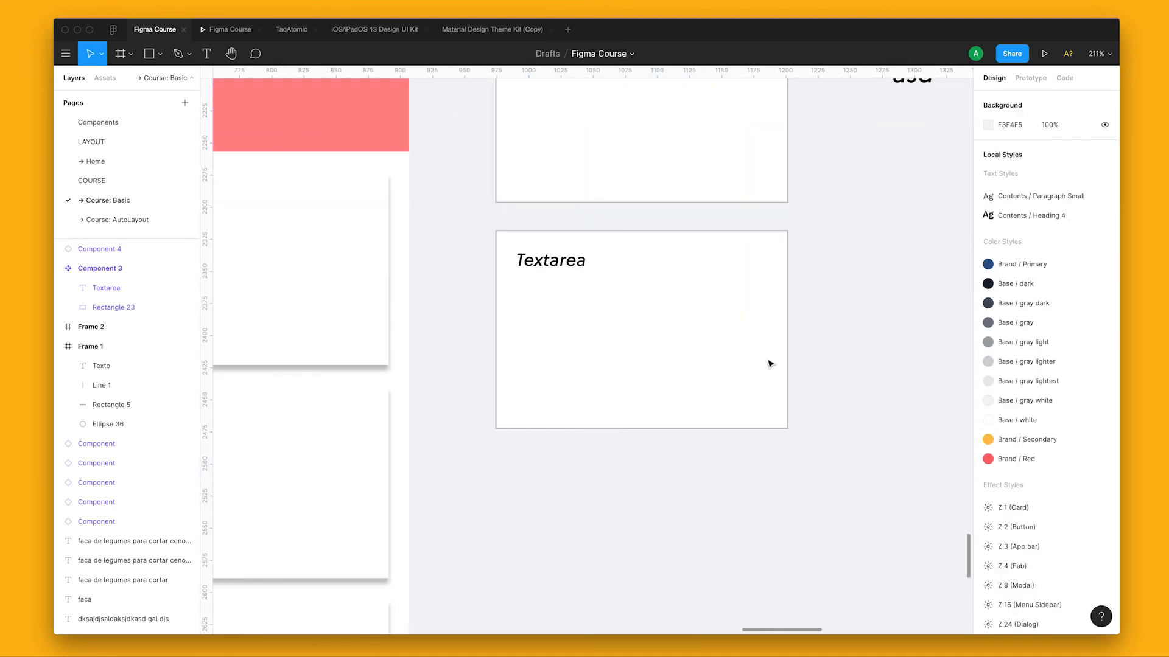
{"action": "left_click", "coordinate": [706, 409]}
{"action": "left_click_drag", "start_coordinate": [703, 419], "coordinate": [786, 358]}
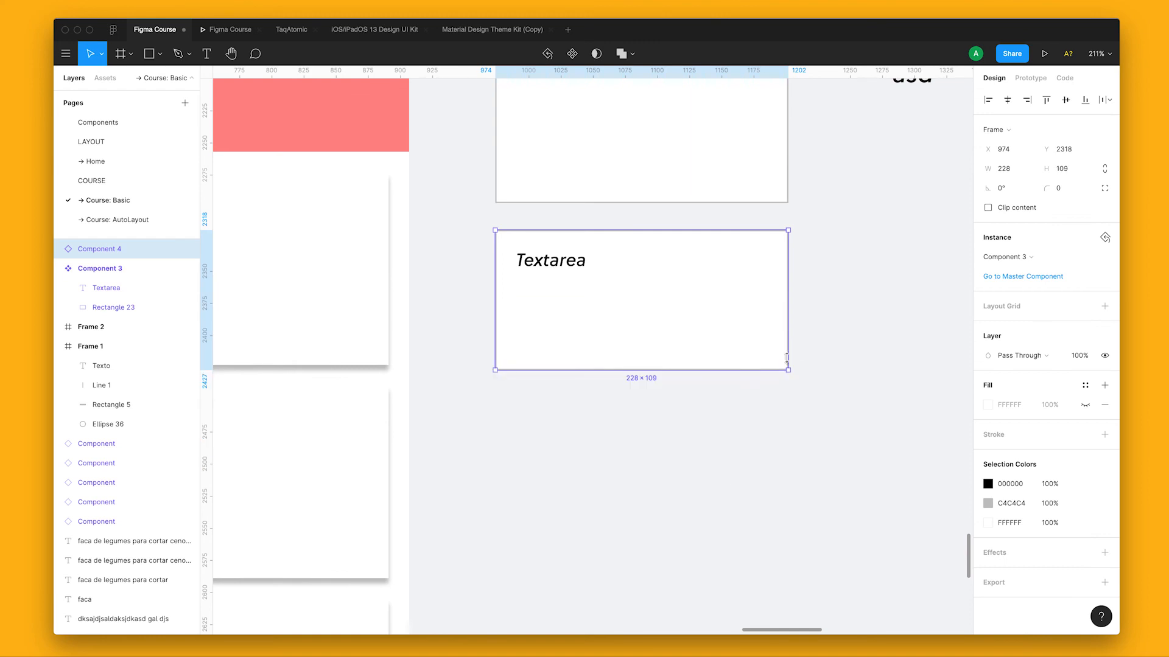
Replace the "Textarea" text in the Component 3 instance with a Lorem ipsum paragraph.
{"action": "double_click", "coordinate": [737, 342]}
{"action": "double_click", "coordinate": [570, 262]}
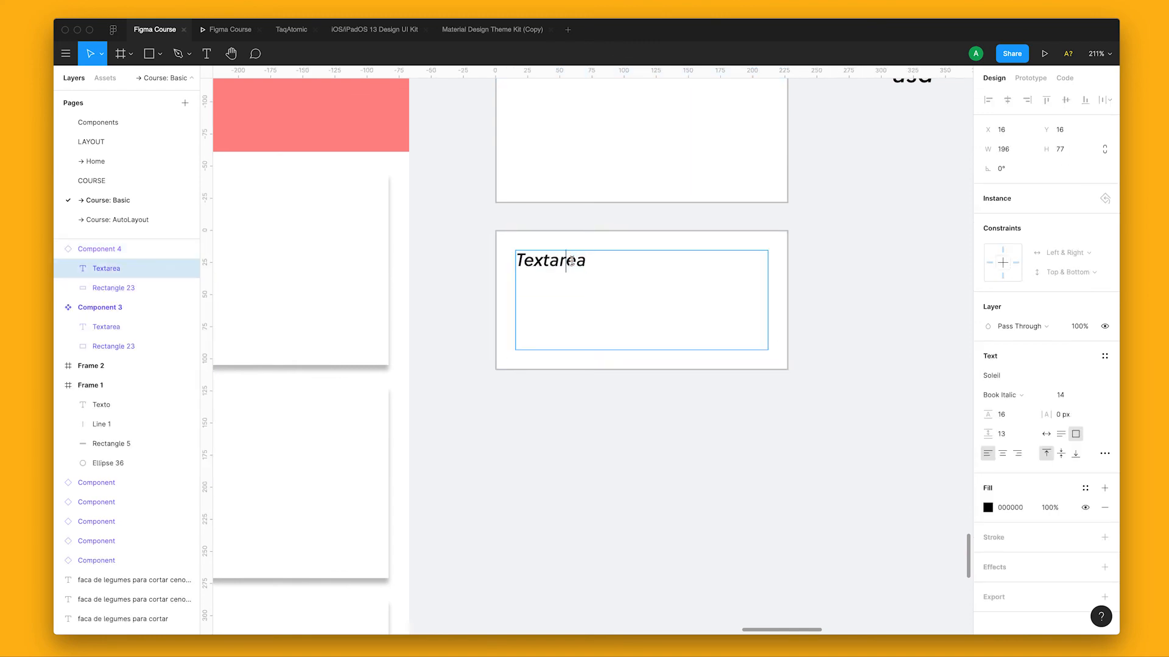
{"action": "type", "text": "lorem,m"}
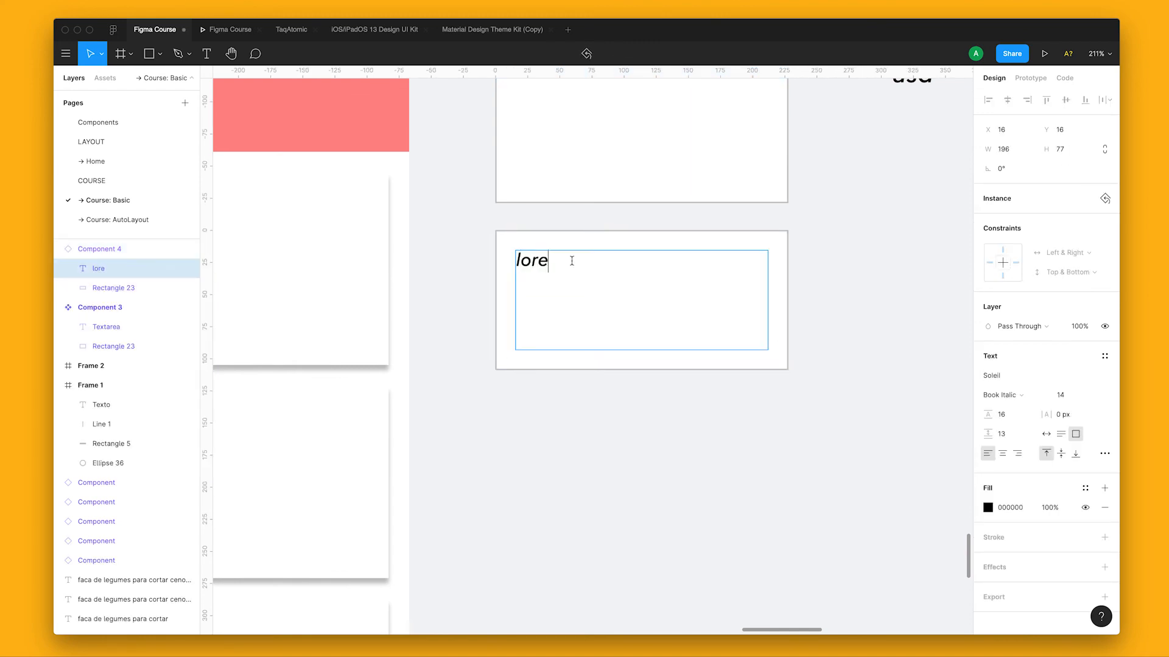
{"action": "key", "text": "BackSpace"}
{"action": "key", "text": "BackSpace"}
{"action": "key", "text": "BackSpace"}
{"action": "key", "text": "BackSpace"}
{"action": "key", "text": "BackSpace"}
{"action": "key", "text": "BackSpace"}
{"action": "type", "text": "l"}
{"action": "key", "text": "BackSpace"}
{"action": "key", "text": "BackSpace"}
{"action": "type", "text": "lorem"}
{"action": "key", "text": "BackSpace"}
{"action": "key", "text": "BackSpace"}
{"action": "key", "text": "BackSpace"}
{"action": "key", "text": "BackSpace"}
{"action": "key", "text": "BackSpace"}
{"action": "type", "text": "lorem"}
{"action": "key", "text": "Escape"}
{"action": "left_click", "coordinate": [866, 367]}
Extend the lower edge of the Component 3 instance downward to a height of about 230 to enclose the paragraph.
{"action": "key", "text": "space"}
{"action": "left_click_drag", "start_coordinate": [811, 353], "coordinate": [790, 450]}
{"action": "left_click", "coordinate": [729, 439]}
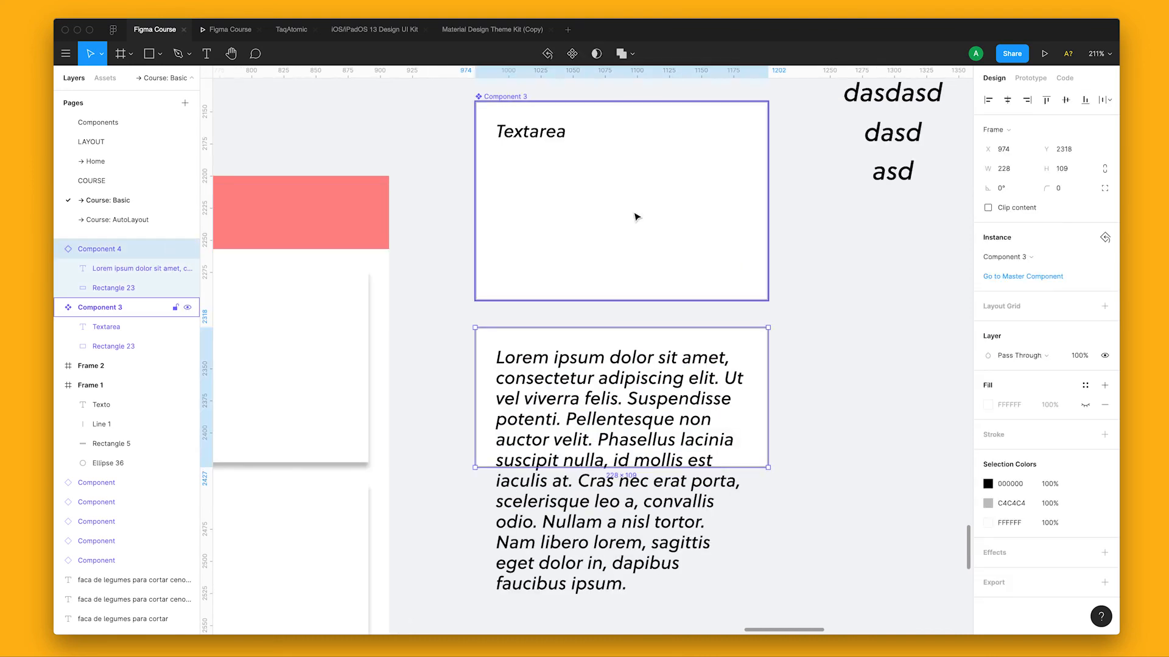
{"action": "left_click", "coordinate": [593, 236]}
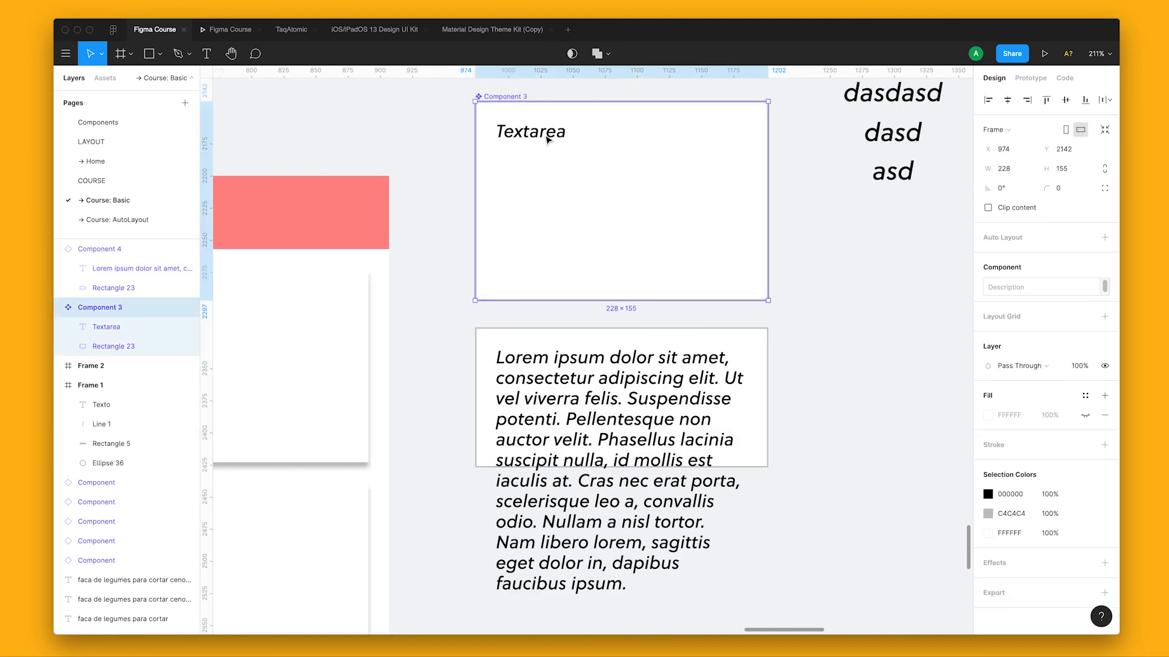
{"action": "left_click", "coordinate": [860, 277]}
{"action": "left_click", "coordinate": [708, 437]}
{"action": "double_click", "coordinate": [707, 437]}
{"action": "left_click", "coordinate": [809, 484]}
{"action": "left_click", "coordinate": [755, 464]}
{"action": "key", "text": "space"}
{"action": "left_click_drag", "start_coordinate": [757, 484], "coordinate": [751, 572]}
{"action": "left_click", "coordinate": [834, 500]}
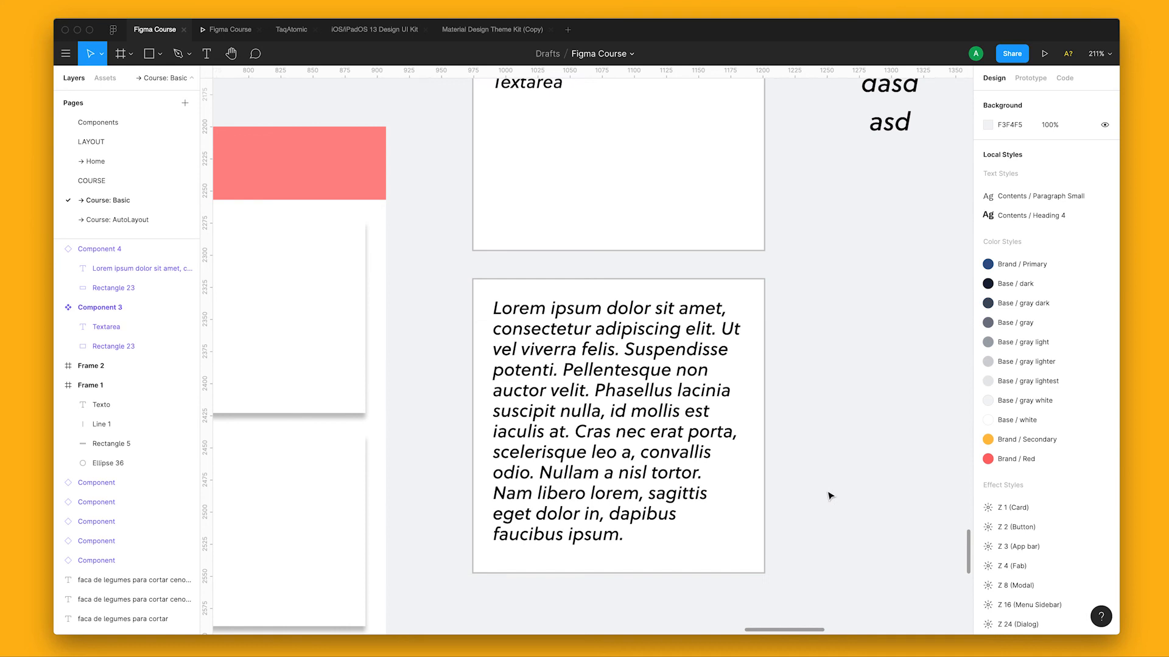
Shift the Component 3 instance down to Y 2322 and inspect the paragraph's margins inside it.
{"action": "scroll", "coordinate": [720, 444], "scroll_direction": "up", "scroll_amount": 5}
{"action": "scroll", "coordinate": [725, 316], "scroll_direction": "down", "scroll_amount": 5}
{"action": "left_click", "coordinate": [641, 335]}
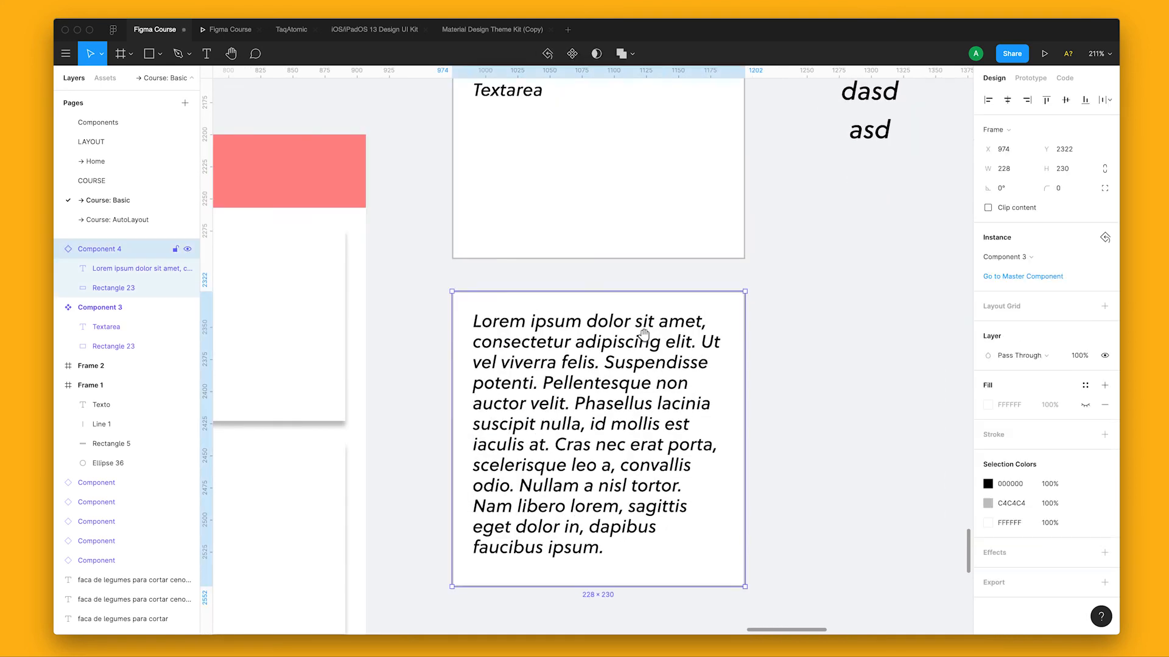
{"action": "left_click", "coordinate": [786, 410]}
{"action": "double_click", "coordinate": [639, 413]}
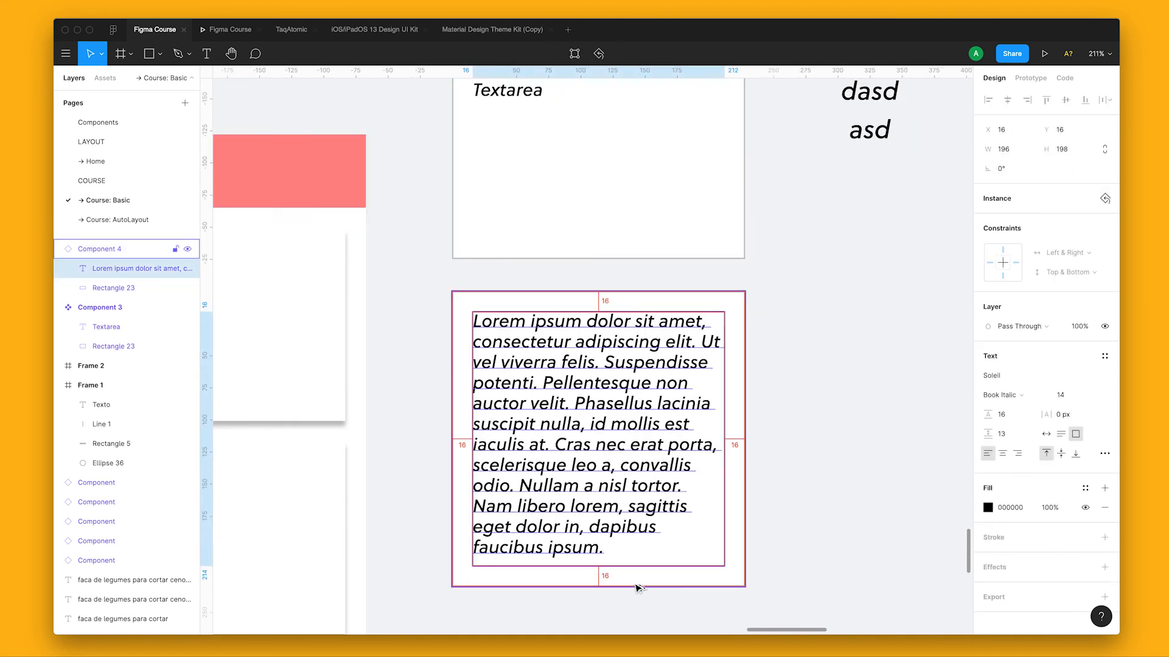
{"action": "left_click", "coordinate": [454, 294]}
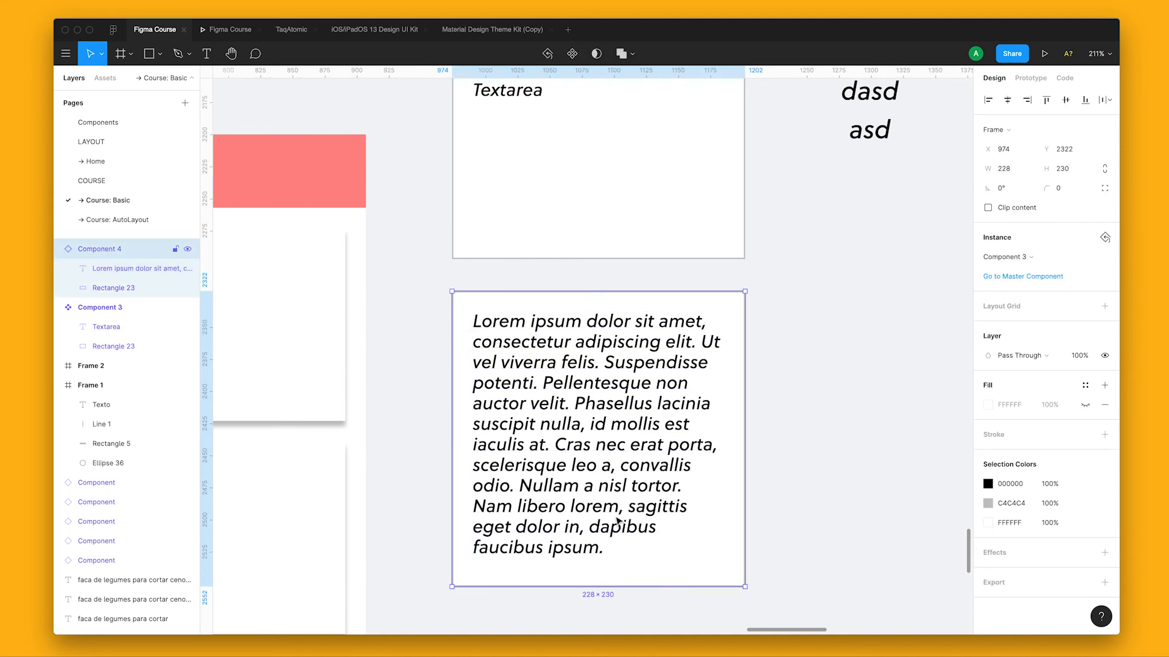
{"action": "left_click", "coordinate": [845, 553]}
{"action": "scroll", "coordinate": [812, 478], "scroll_direction": "down", "scroll_amount": 5}
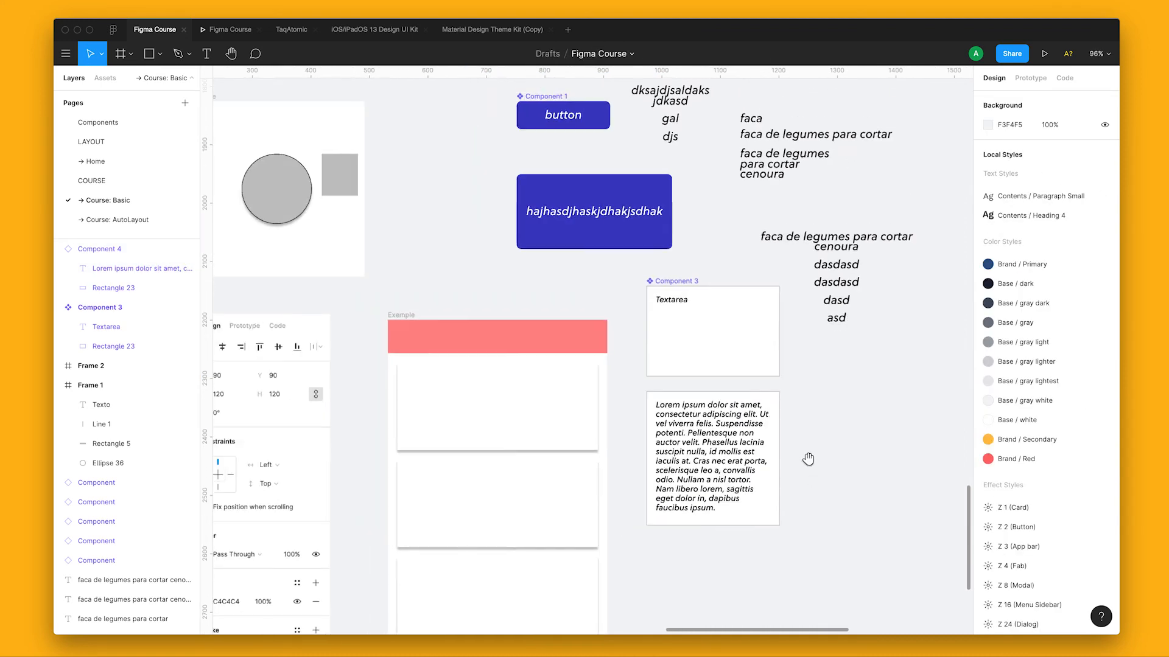
{"action": "scroll", "coordinate": [771, 525], "scroll_direction": "up", "scroll_amount": 2}
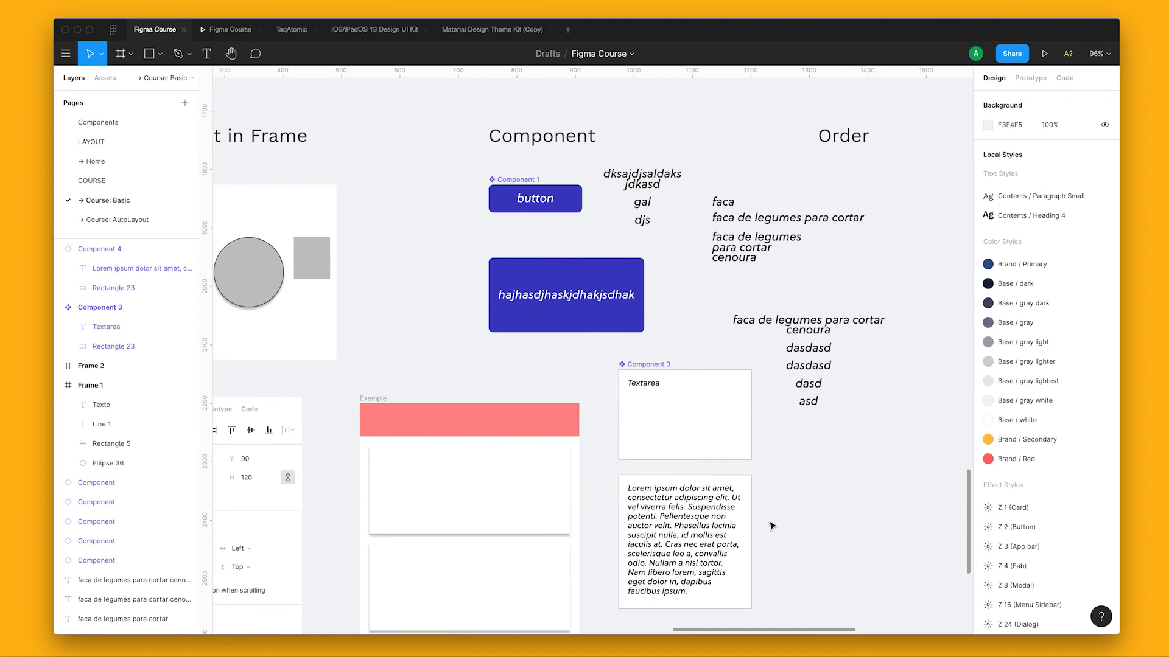